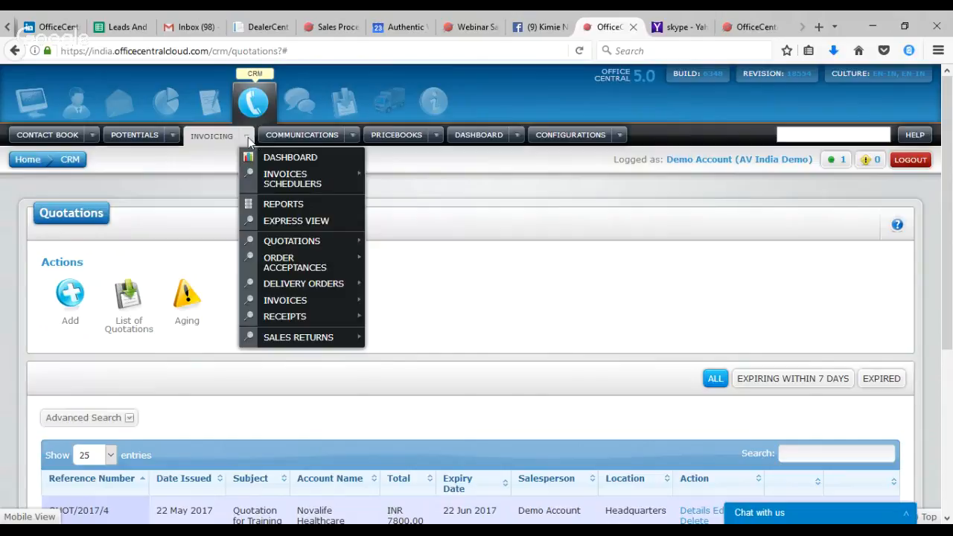
pyautogui.moveTo(267, 247)
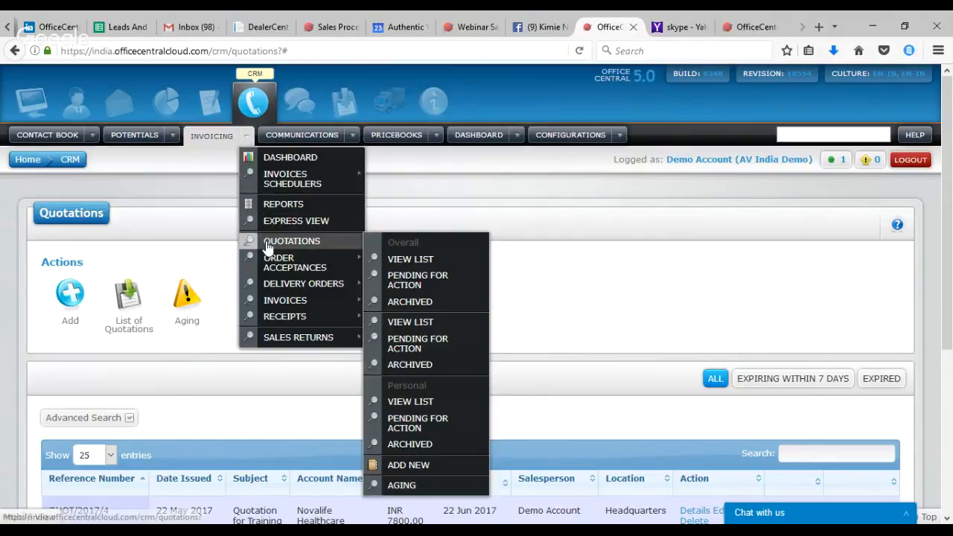
pyautogui.moveTo(272, 266)
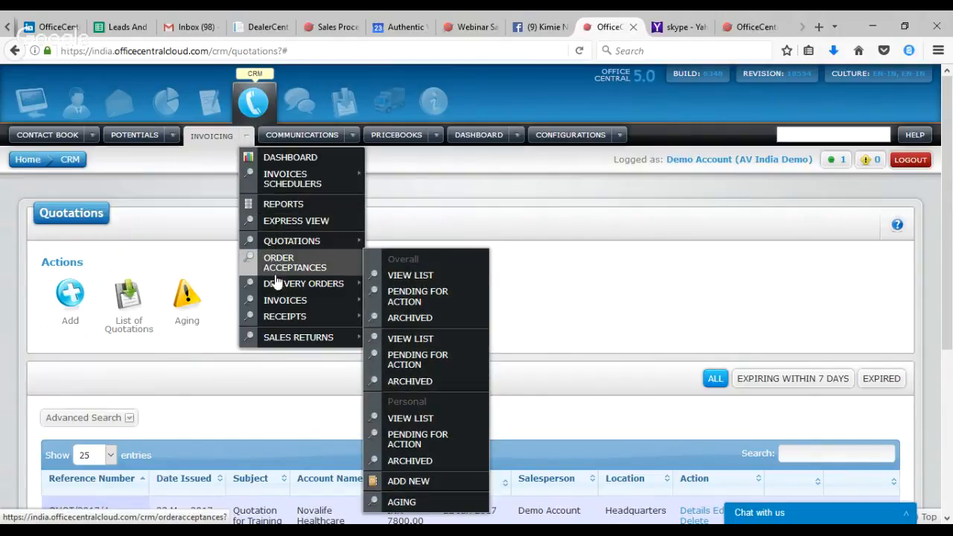
pyautogui.moveTo(279, 303)
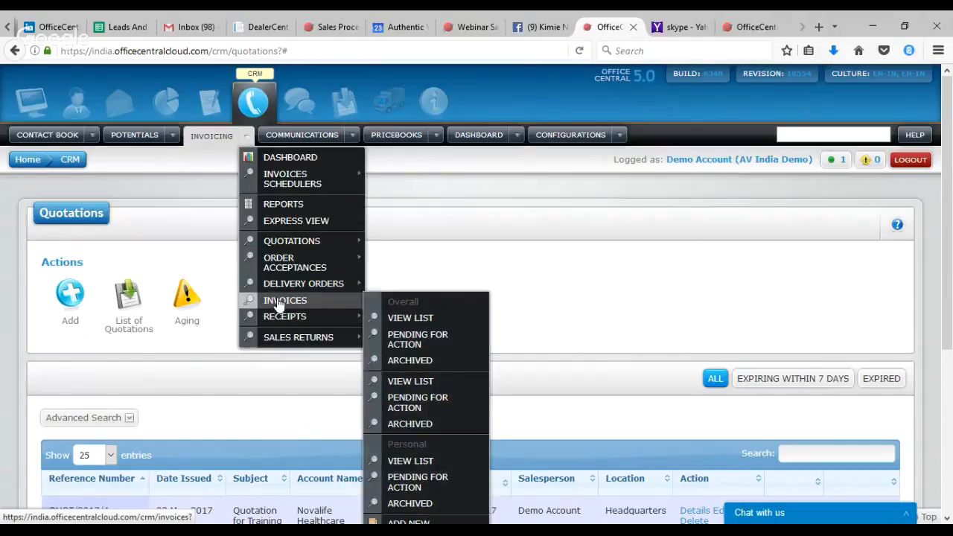
pyautogui.moveTo(283, 318)
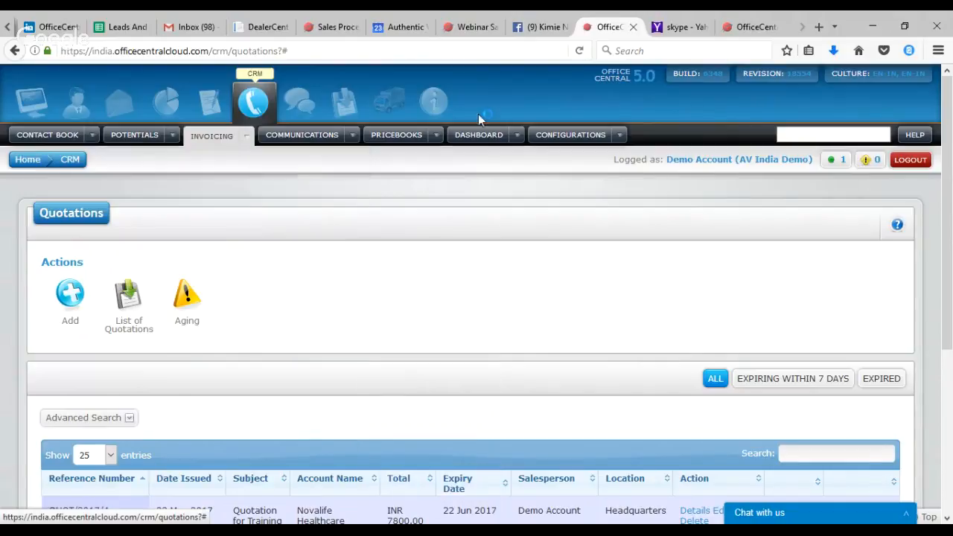
pyautogui.click(435, 136)
pyautogui.moveTo(457, 179)
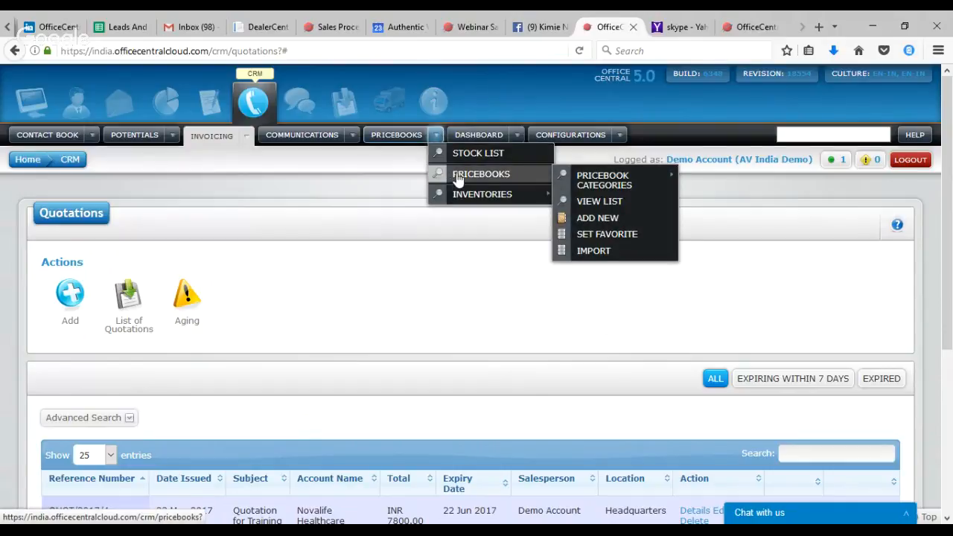
pyautogui.click(92, 136)
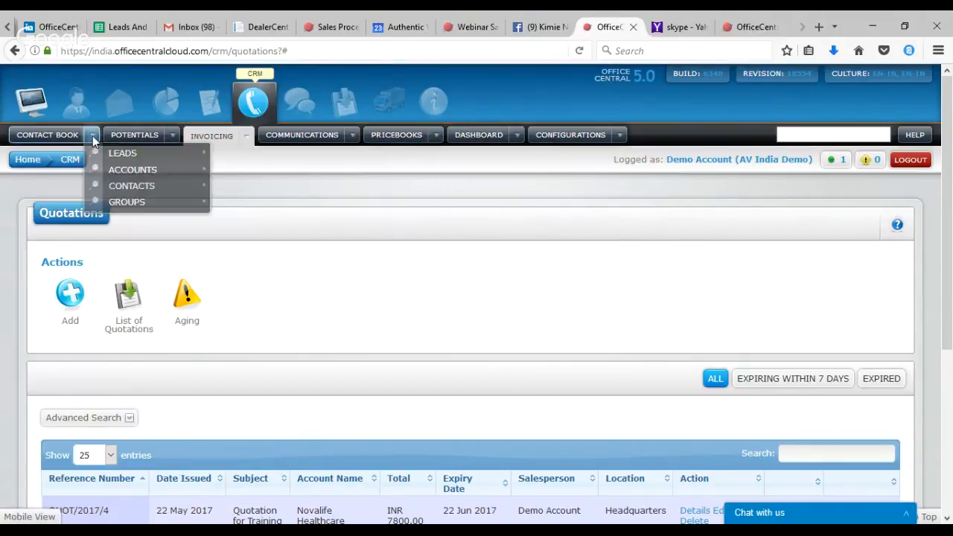
pyautogui.moveTo(126, 176)
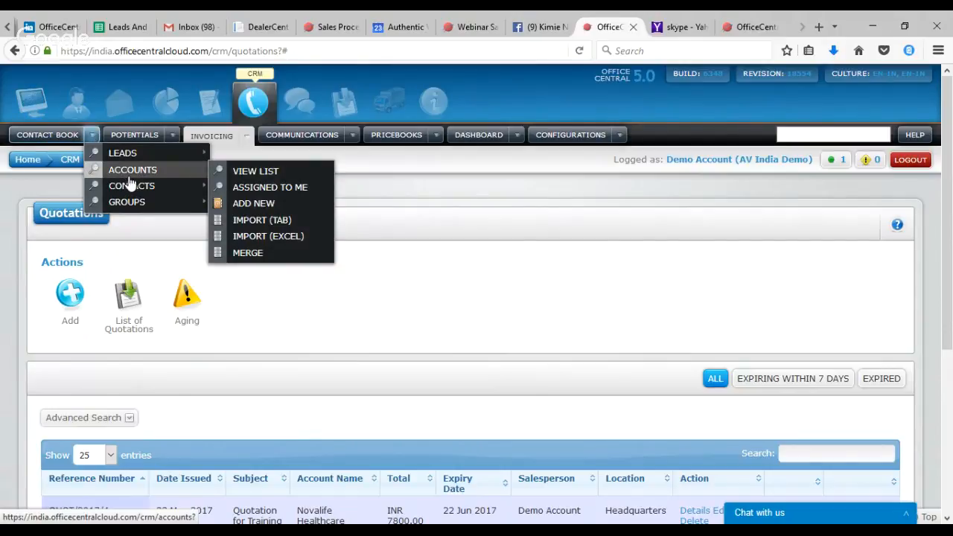
# Open the list of pricebook items in the CRM module.
pyautogui.click(436, 134)
pyautogui.moveTo(468, 183)
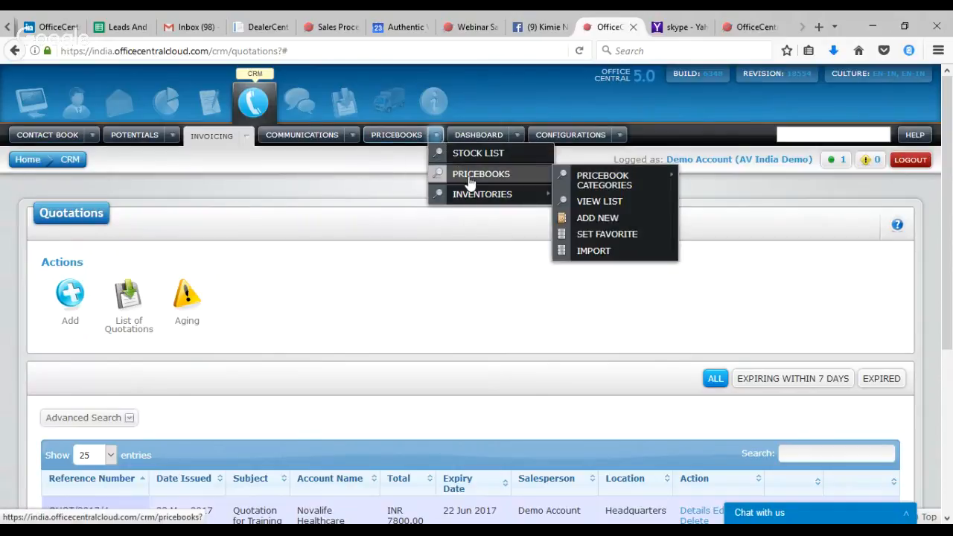
pyautogui.click(584, 203)
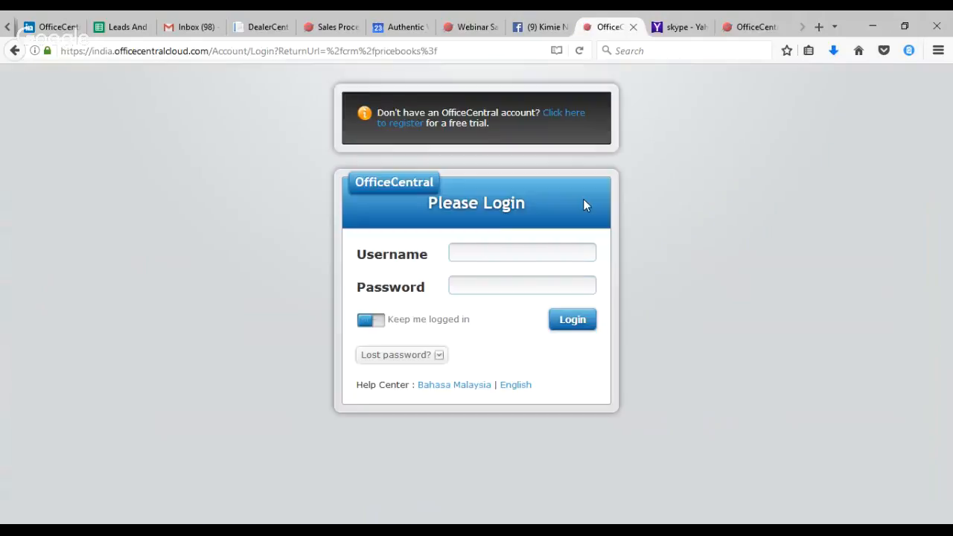
# Log in with the account's username and password and choose the AV India Demo staff profile.
pyautogui.click(482, 254)
pyautogui.click(478, 272)
pyautogui.click(569, 323)
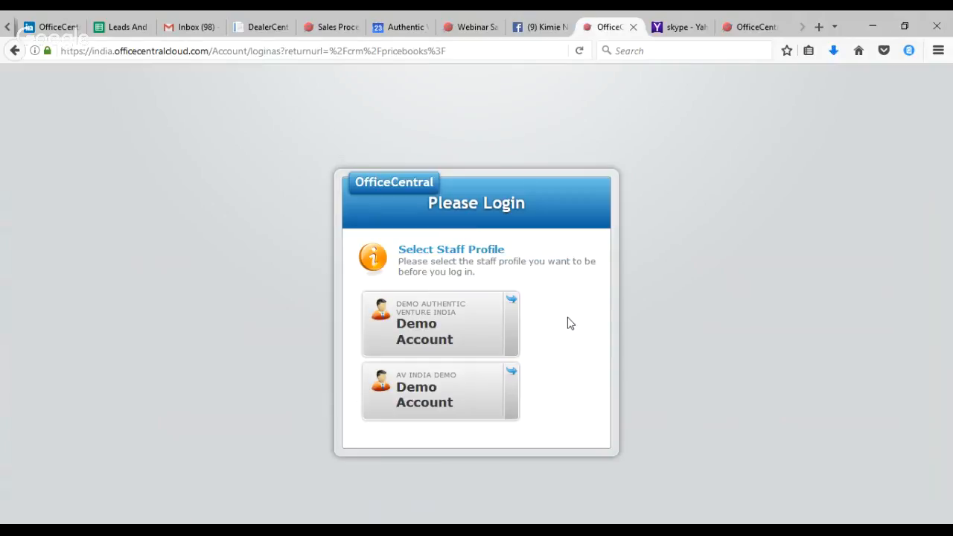
pyautogui.click(512, 374)
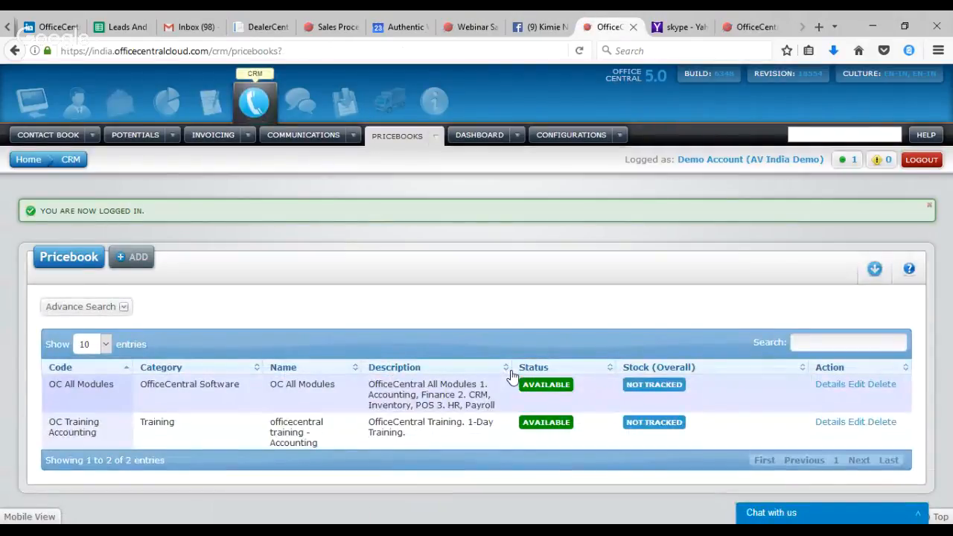
# Open the details of the OC All Modules pricebook item and review its description, stock tracking, tax and unit price.
pyautogui.click(253, 101)
pyautogui.click(437, 137)
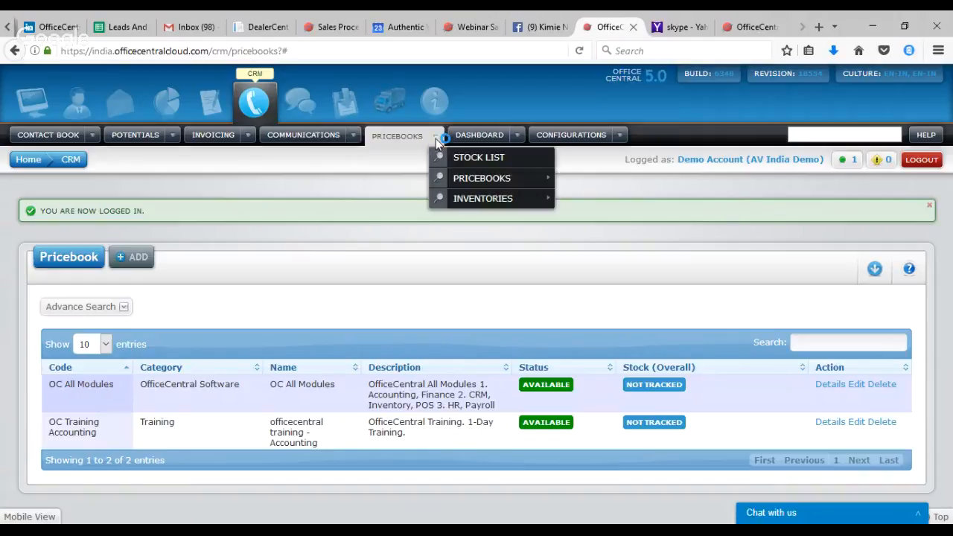
pyautogui.click(826, 385)
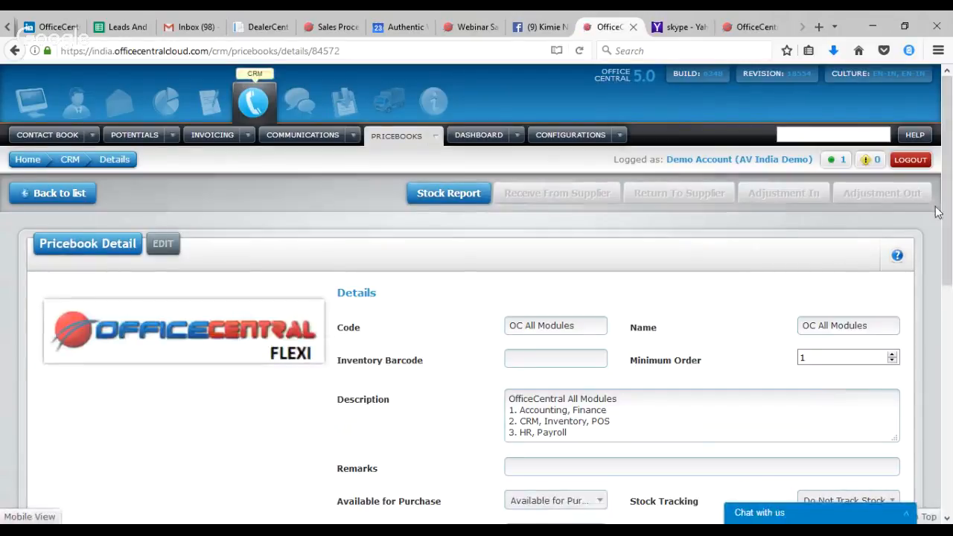
pyautogui.moveTo(947, 211); pyautogui.dragTo(950, 260)
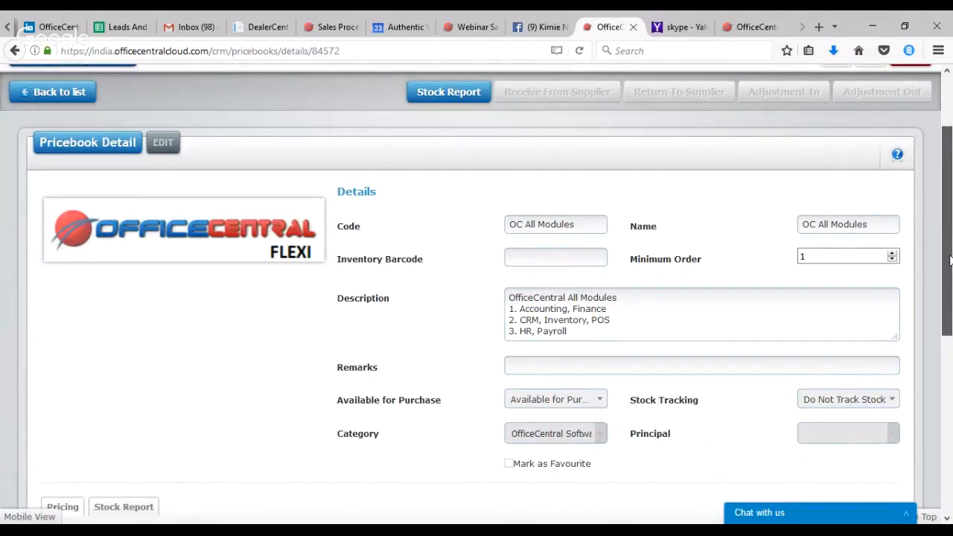
pyautogui.moveTo(950, 260); pyautogui.dragTo(951, 415)
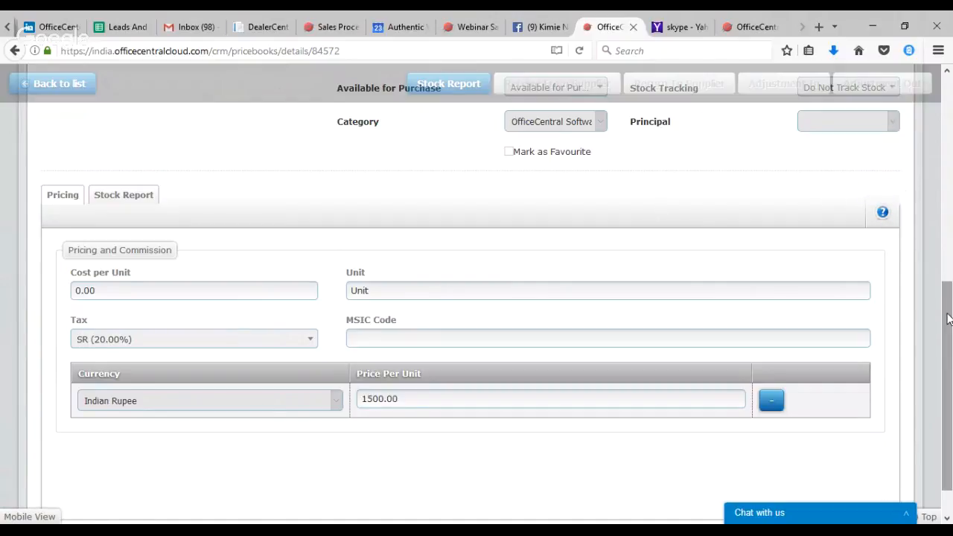
pyautogui.moveTo(947, 318); pyautogui.dragTo(947, 317)
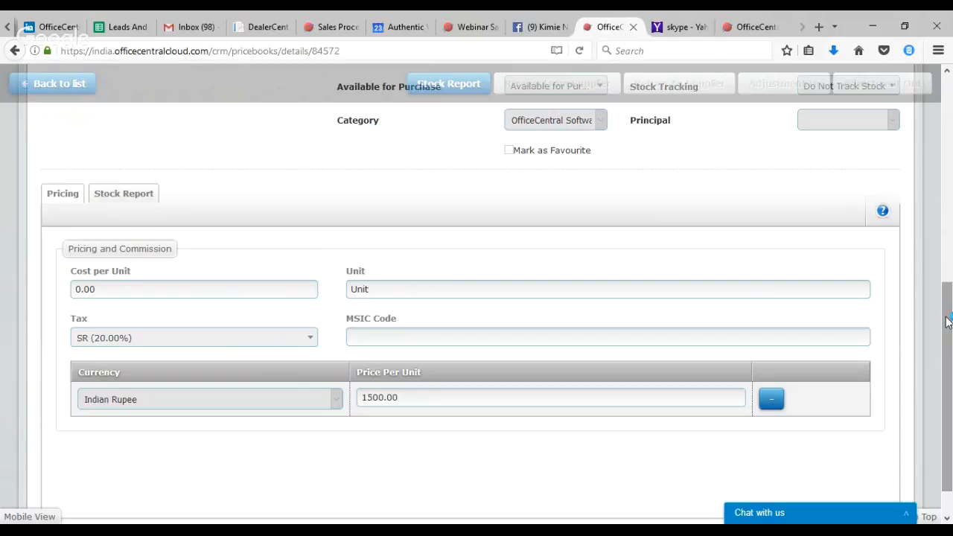
pyautogui.moveTo(946, 322); pyautogui.dragTo(947, 100)
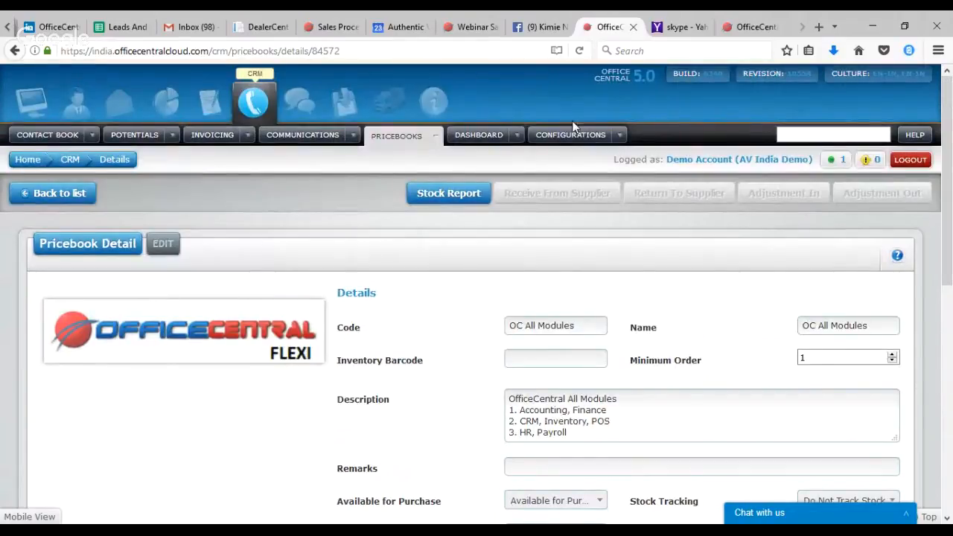
# Open a blank form for a new pricebook item and look over its image and detail fields.
pyautogui.click(430, 139)
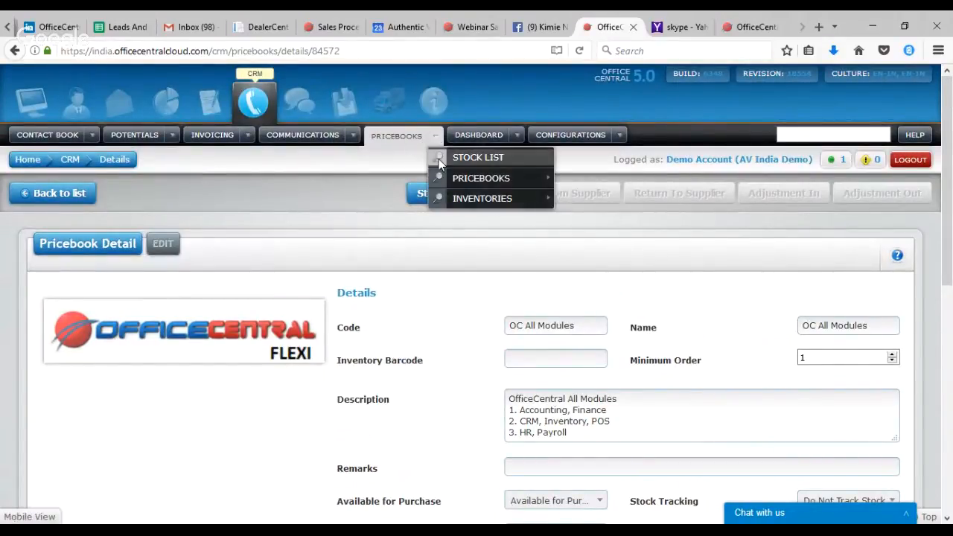
pyautogui.moveTo(481, 182)
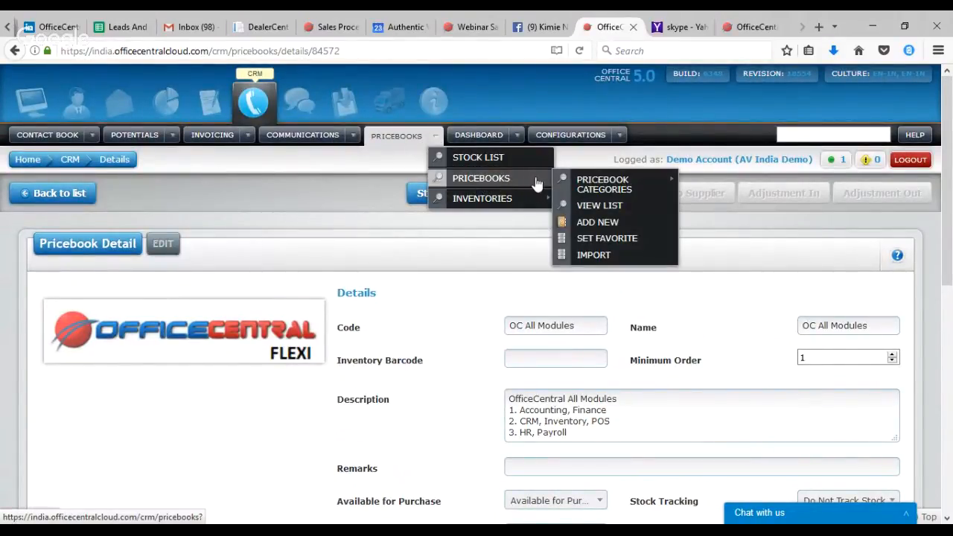
pyautogui.moveTo(572, 198)
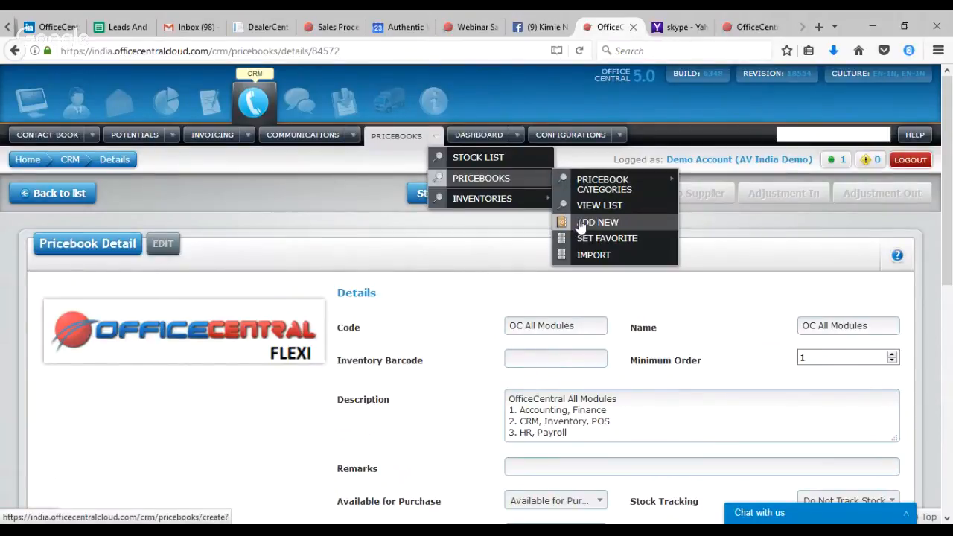
pyautogui.click(588, 223)
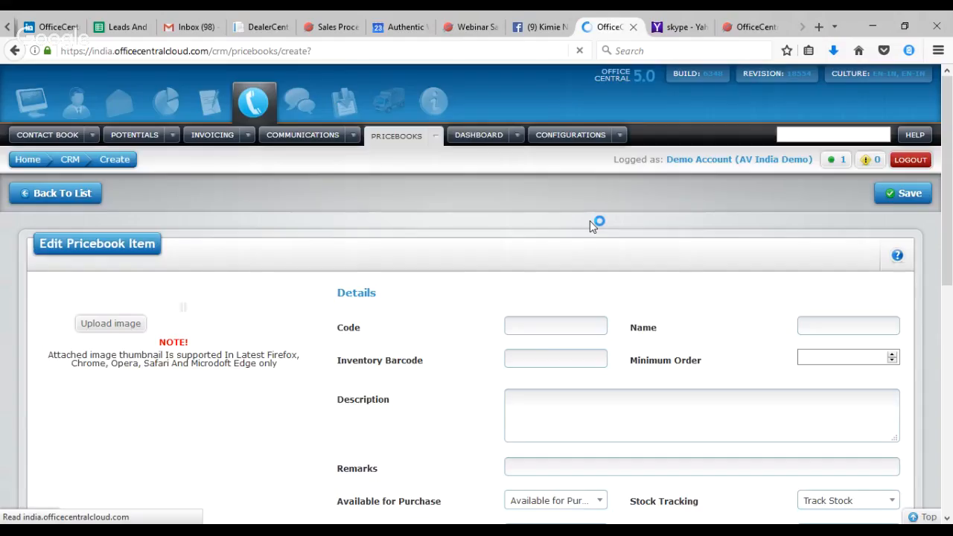
pyautogui.moveTo(946, 125); pyautogui.dragTo(950, 173)
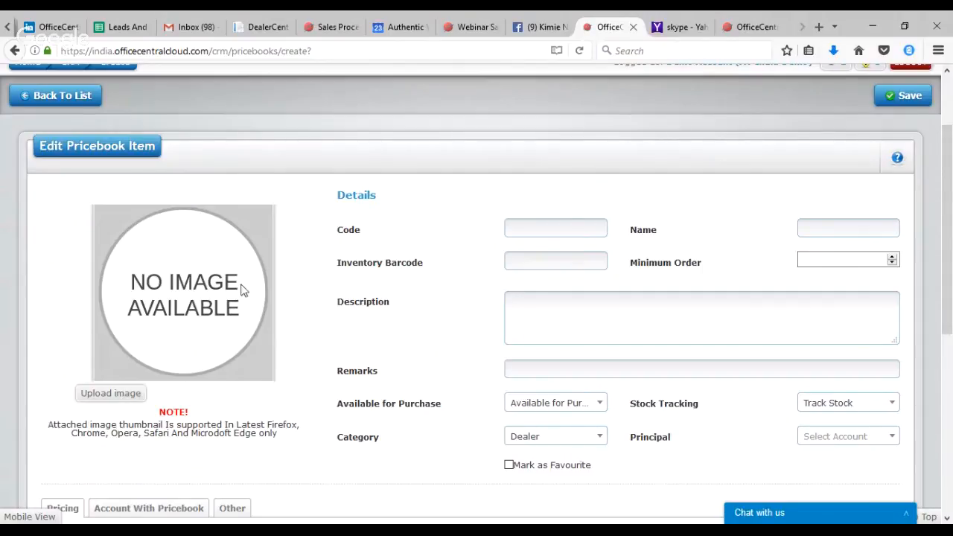
pyautogui.moveTo(950, 198); pyautogui.dragTo(950, 137)
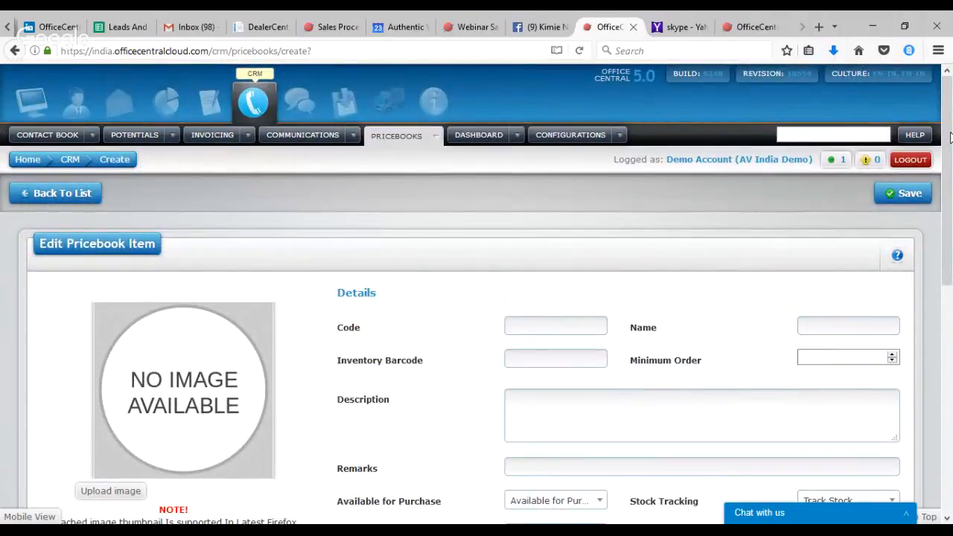
# Leave the new item form unsaved and return to the list of pricebook items.
pyautogui.click(438, 136)
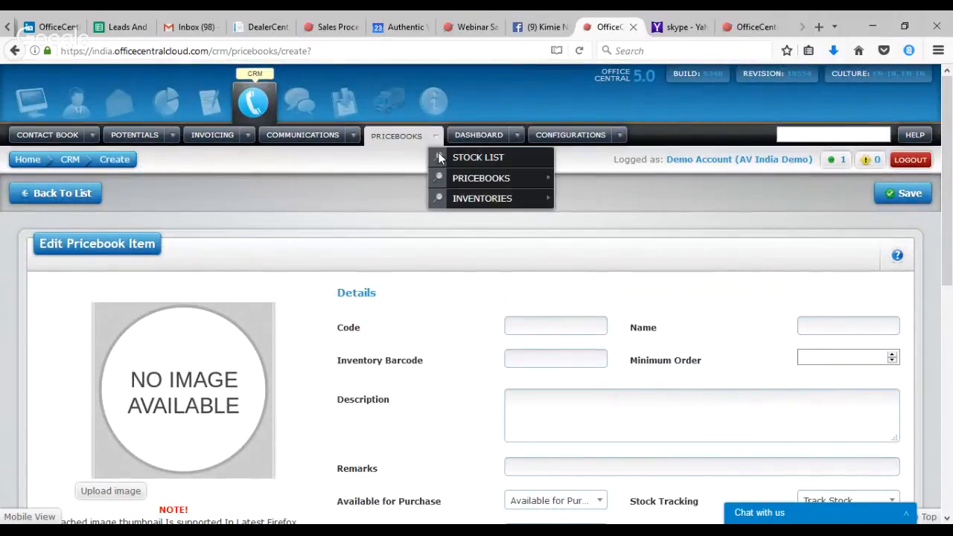
pyautogui.moveTo(525, 177)
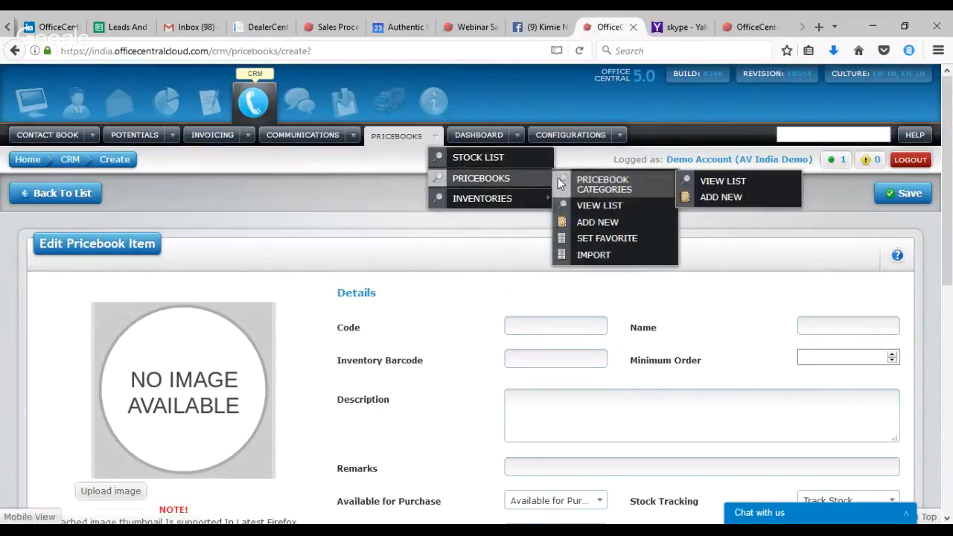
pyautogui.click(604, 207)
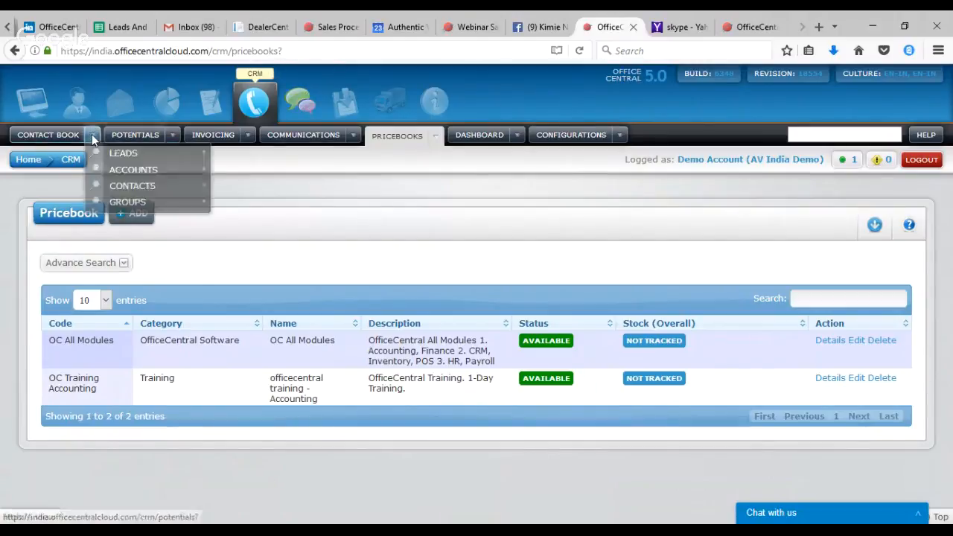
# Open the list of CRM accounts in the contact book and look through its entries.
pyautogui.moveTo(92, 135)
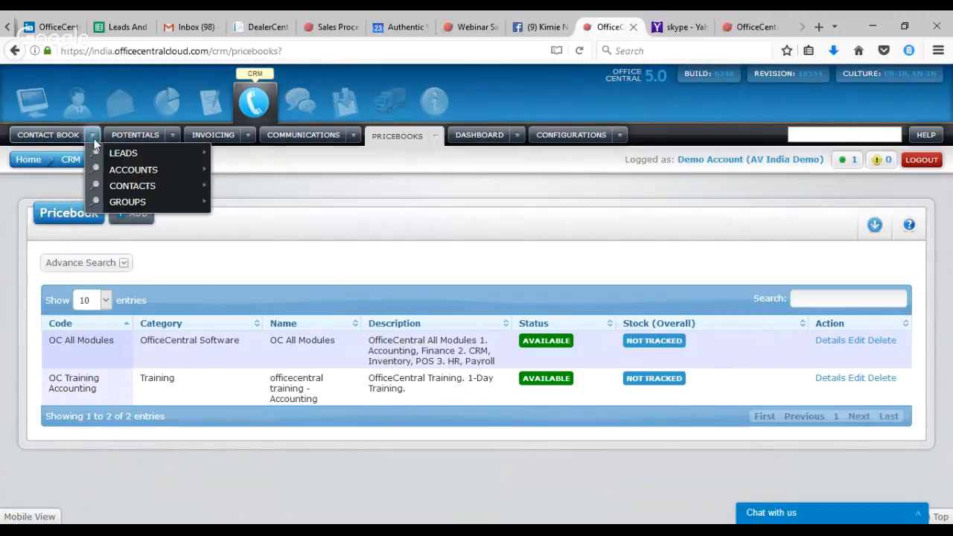
pyautogui.moveTo(131, 171)
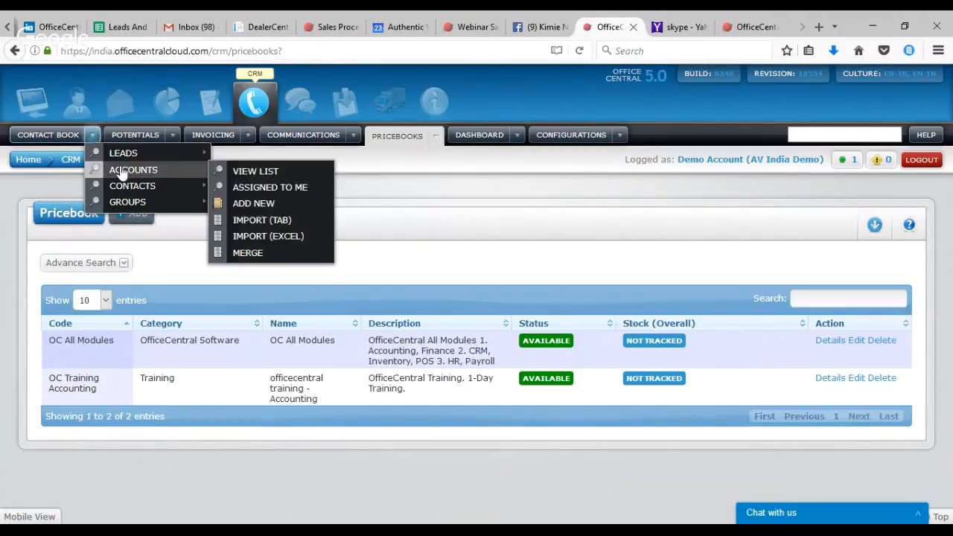
pyautogui.click(238, 176)
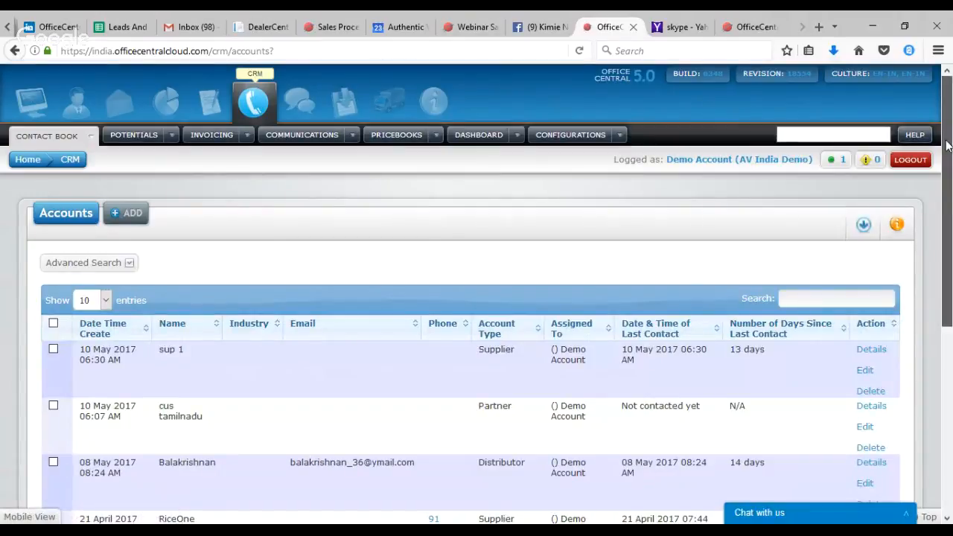
pyautogui.moveTo(946, 145); pyautogui.dragTo(950, 199)
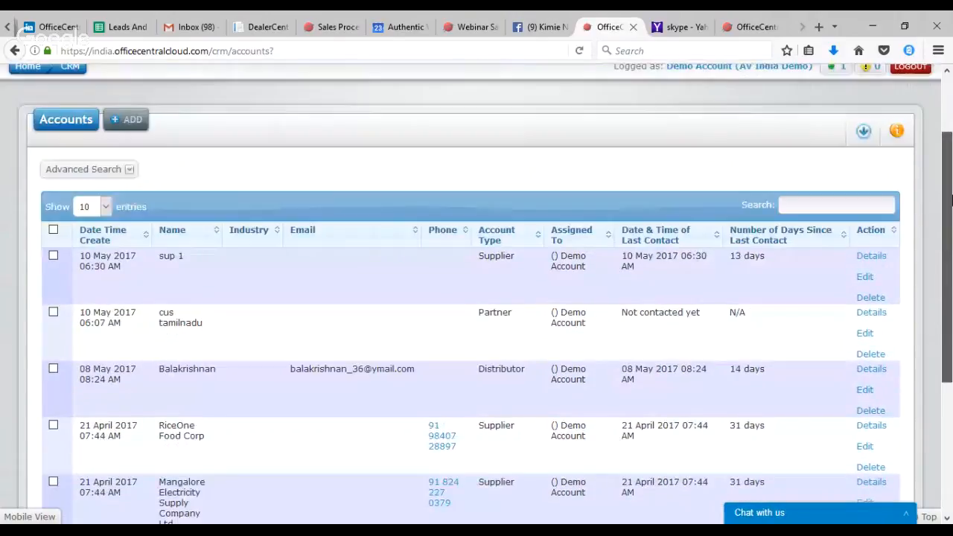
# Open a new account form and review its account information, GST, distributor and contact fields.
pyautogui.click(130, 119)
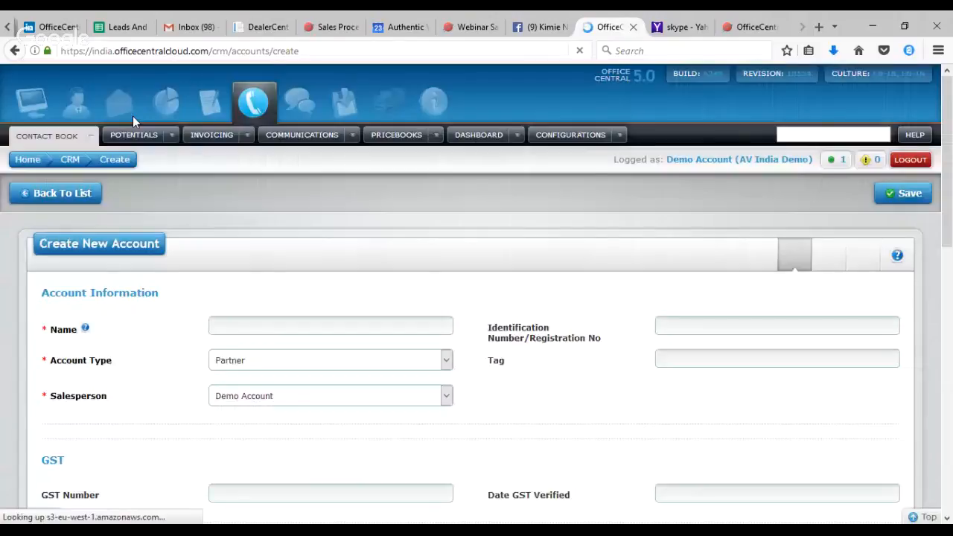
pyautogui.moveTo(947, 93); pyautogui.dragTo(951, 300)
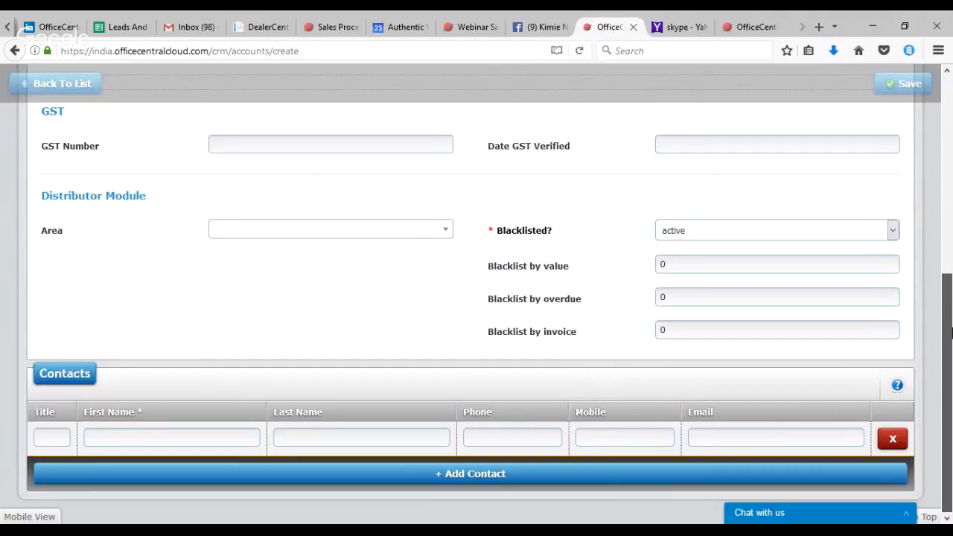
pyautogui.moveTo(951, 332); pyautogui.dragTo(950, 231)
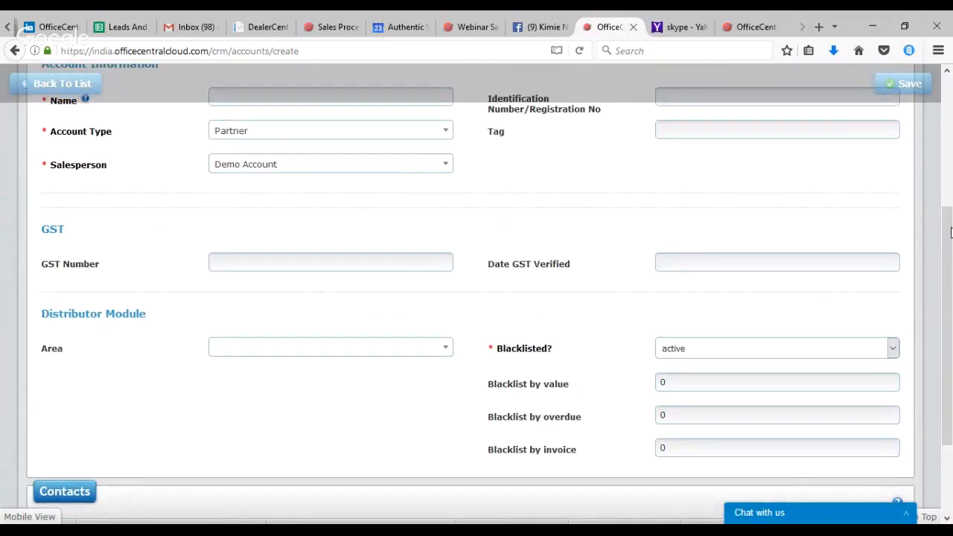
pyautogui.click(240, 259)
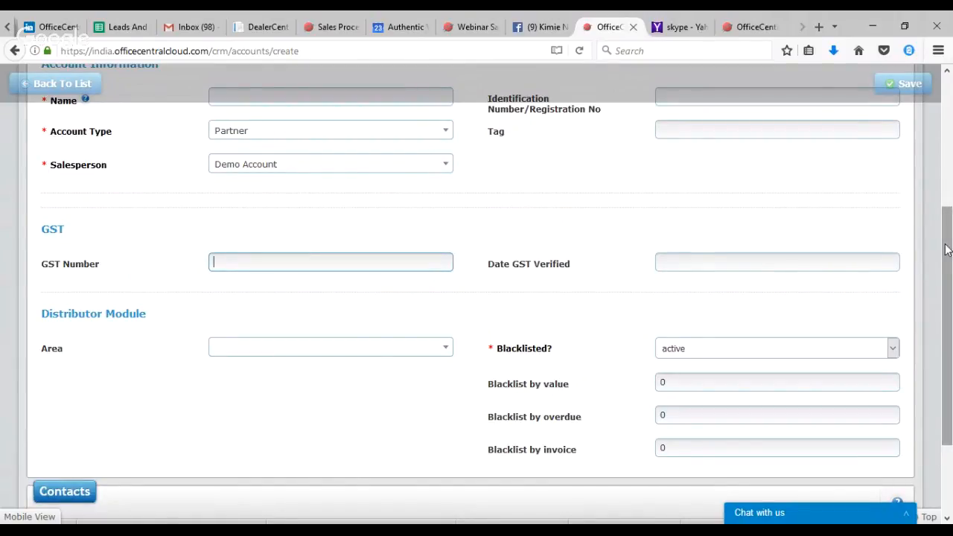
pyautogui.moveTo(948, 253); pyautogui.dragTo(950, 226)
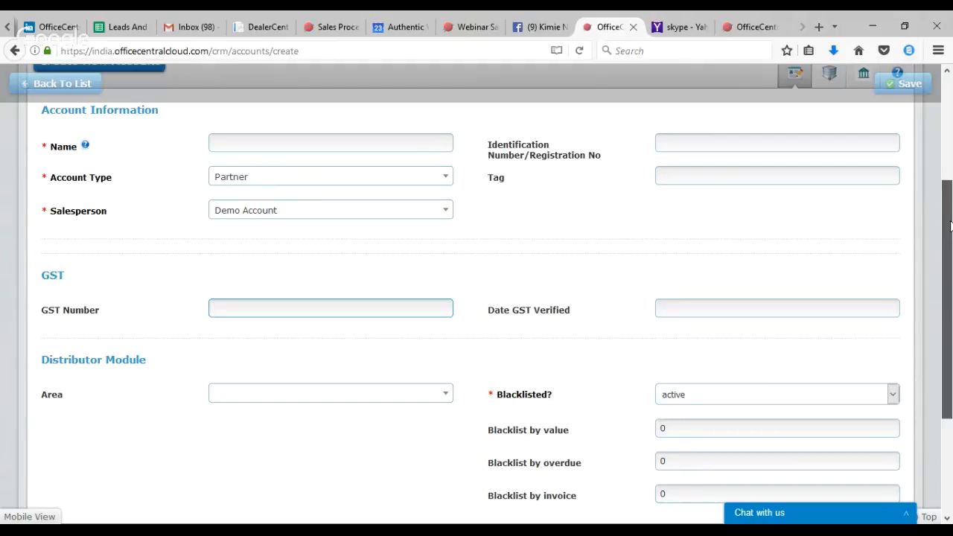
# Open the list of leads in the contact book and view the details of the first lead.
pyautogui.moveTo(950, 225); pyautogui.dragTo(950, 110)
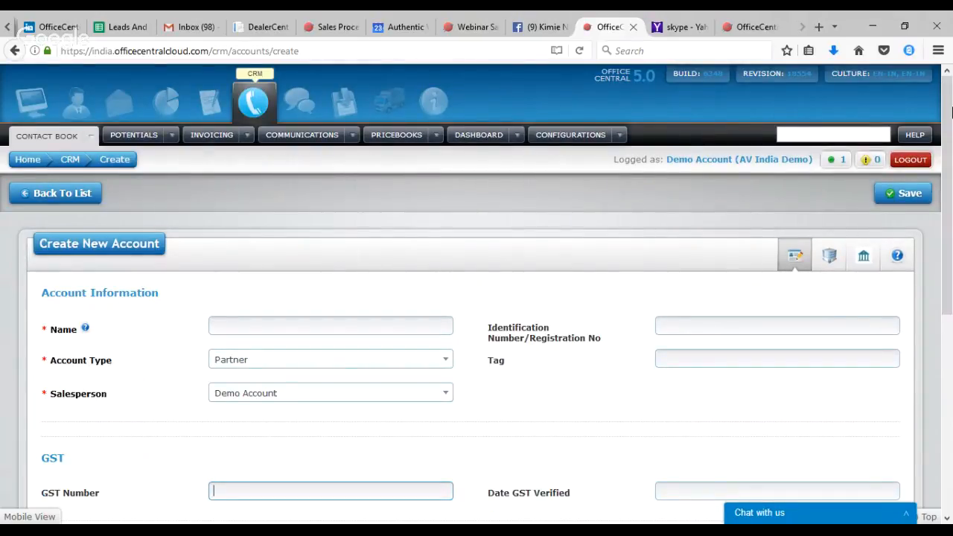
pyautogui.moveTo(81, 131)
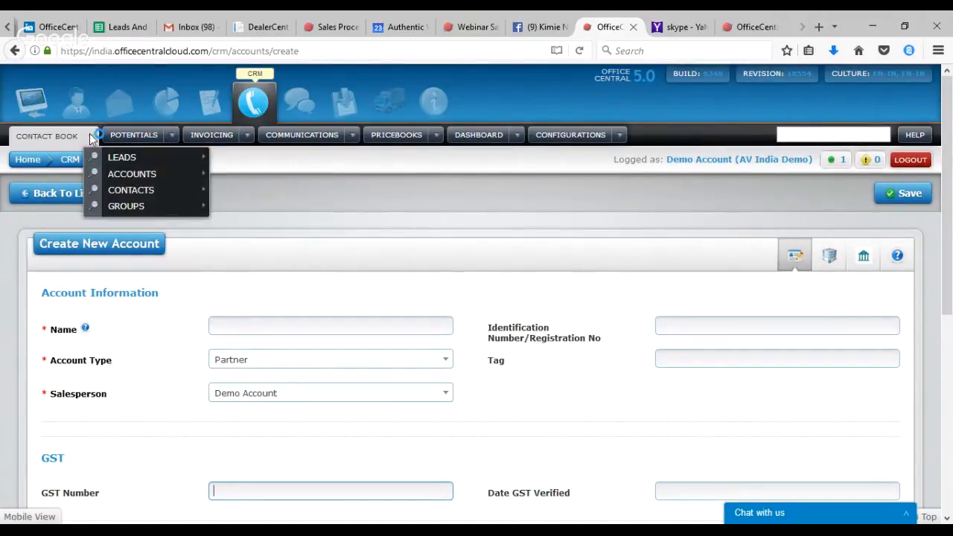
pyautogui.moveTo(116, 159)
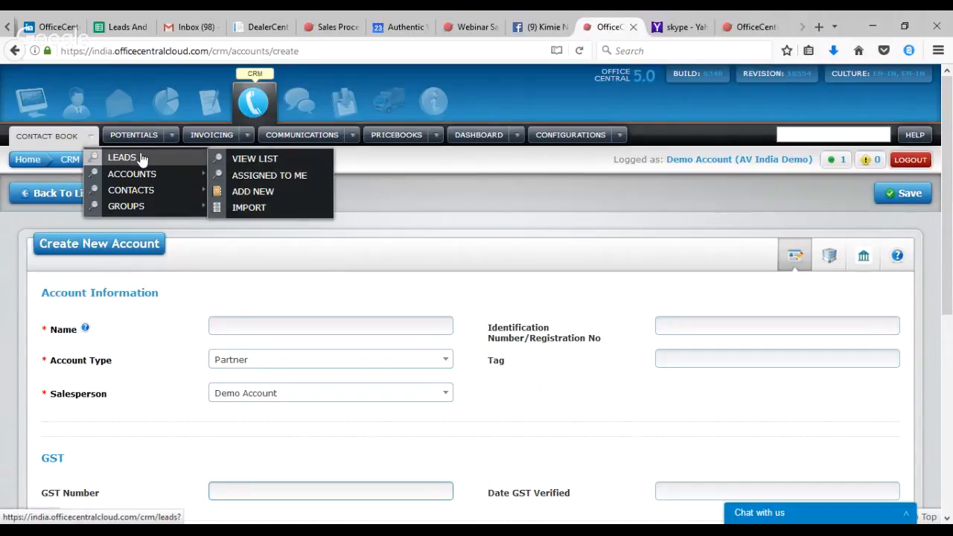
pyautogui.click(246, 162)
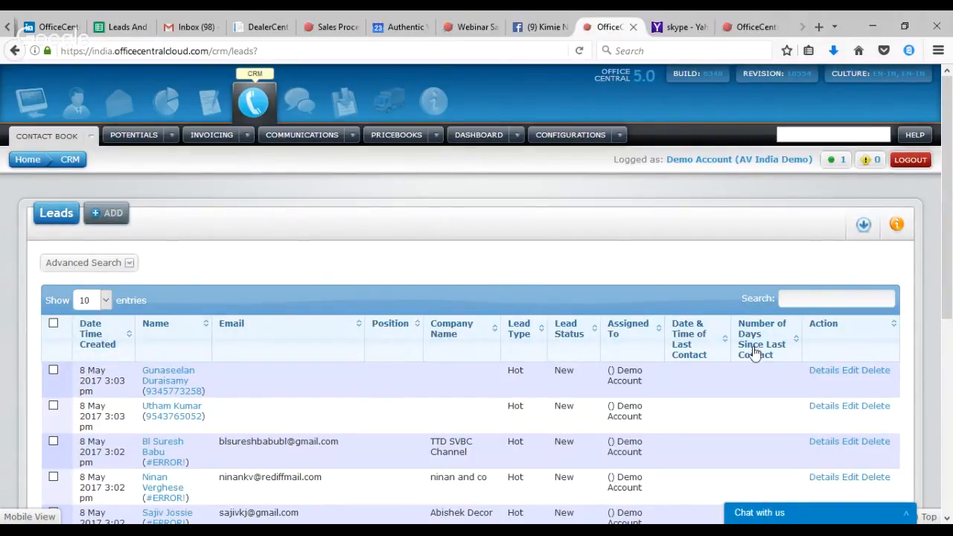
pyautogui.click(822, 379)
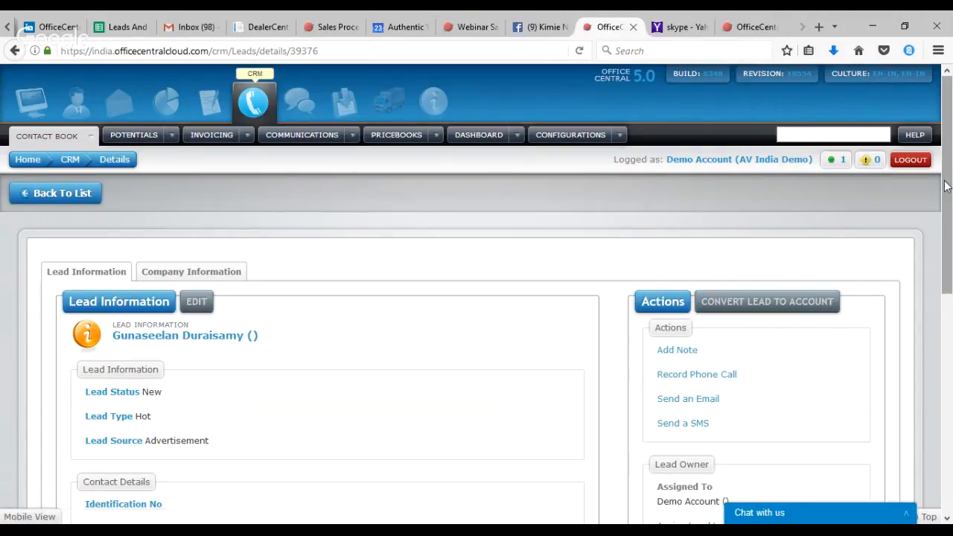
pyautogui.moveTo(946, 186); pyautogui.dragTo(947, 148)
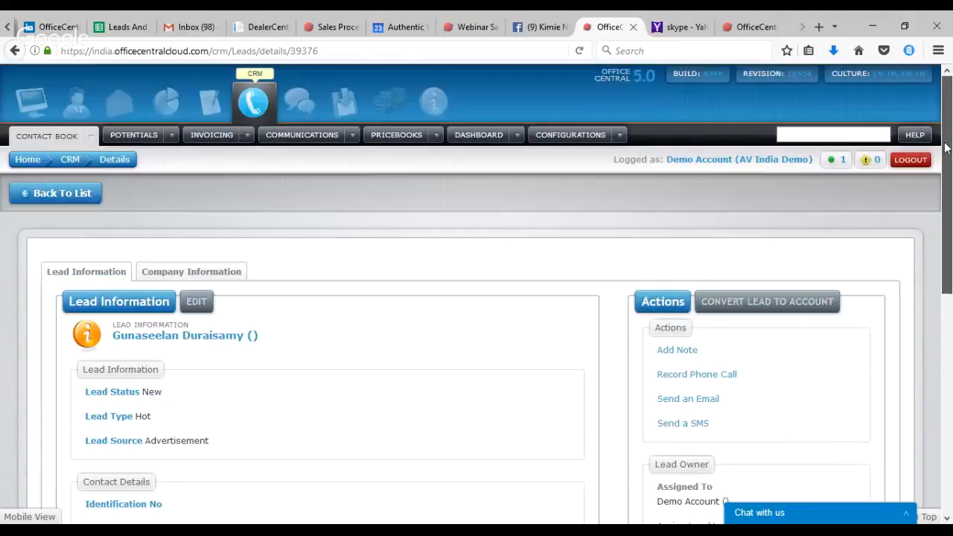
# Return to the list of accounts and review the details page of the Distributor account created on 08 May 2017.
pyautogui.click(91, 137)
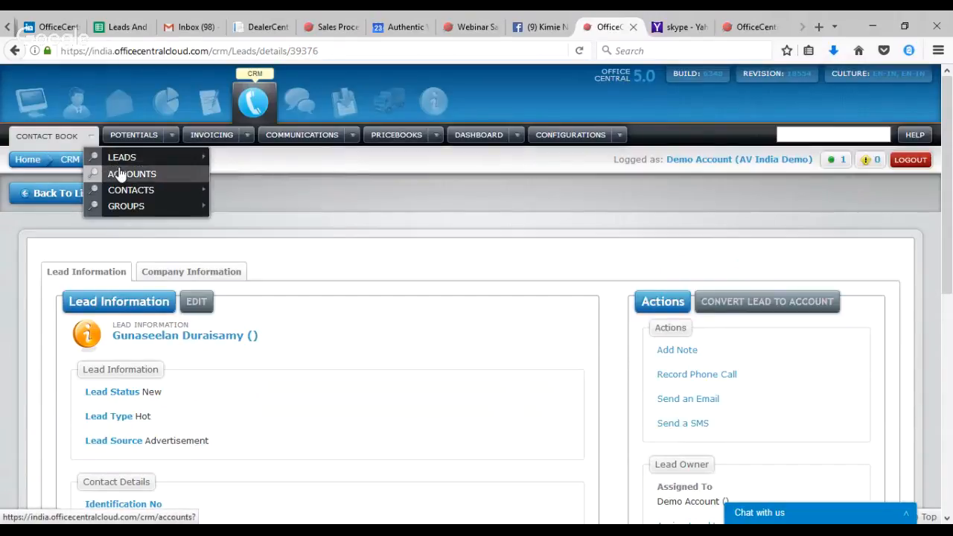
pyautogui.moveTo(125, 177)
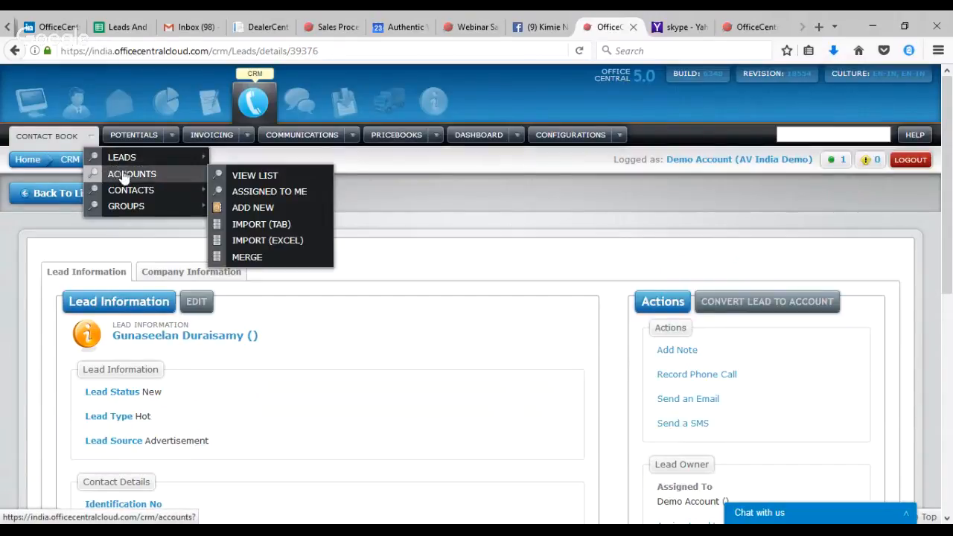
pyautogui.click(250, 178)
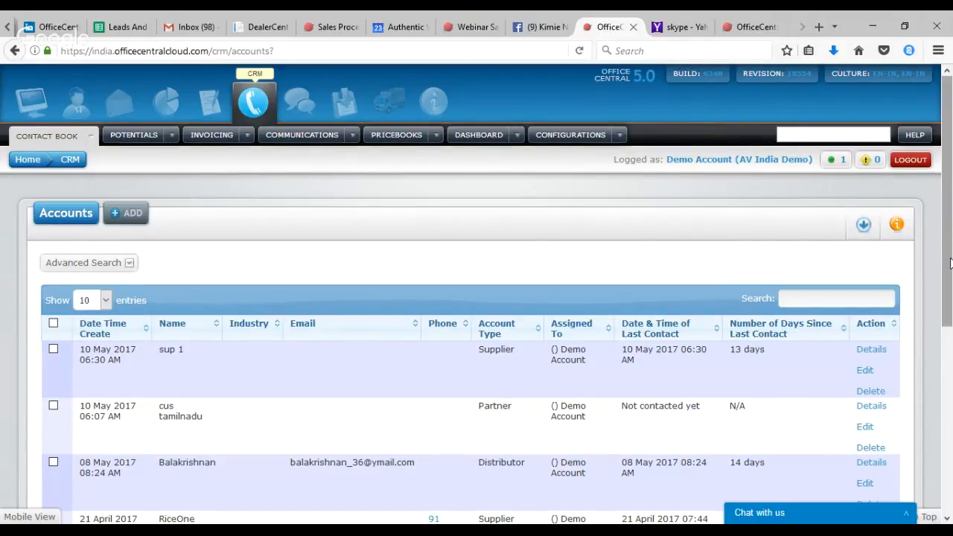
pyautogui.scroll(-3, 950, 262)
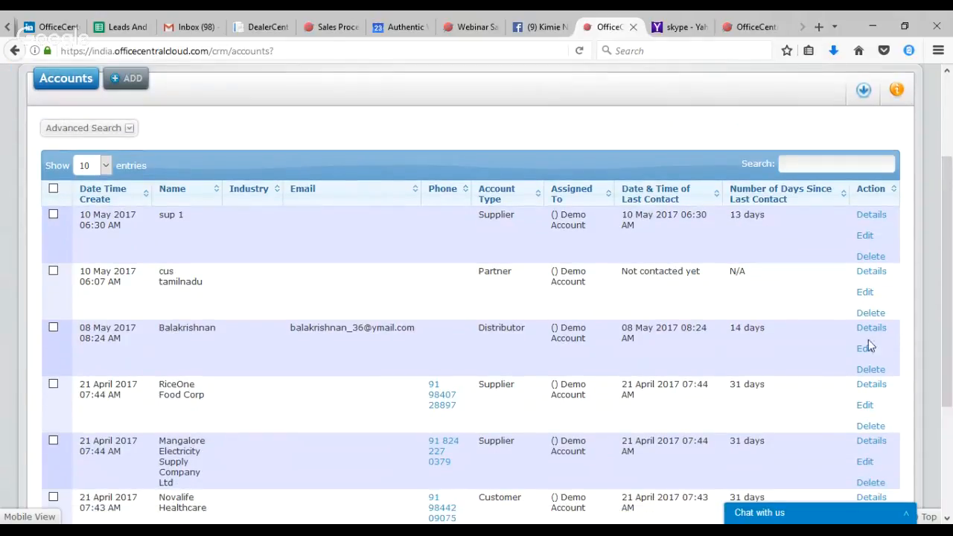
pyautogui.click(868, 332)
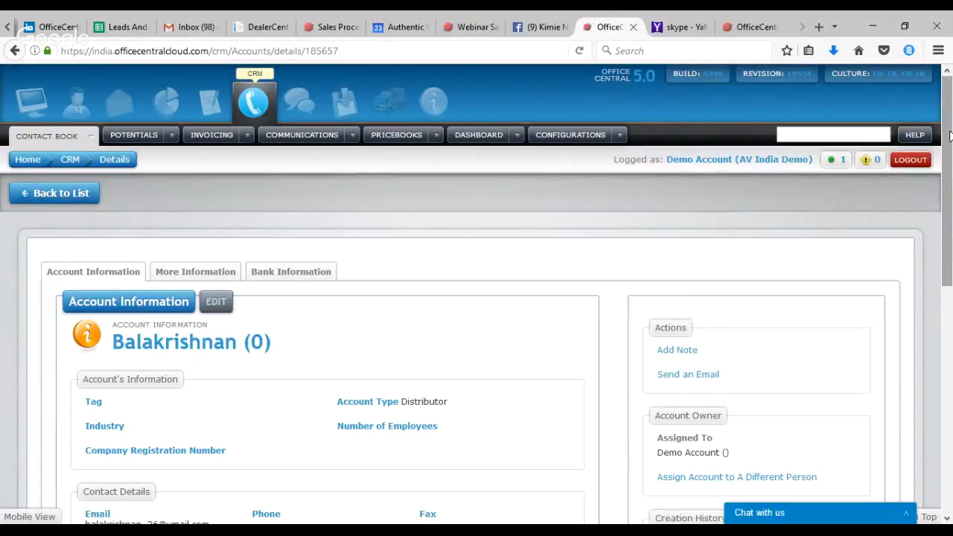
pyautogui.moveTo(949, 135); pyautogui.dragTo(949, 140)
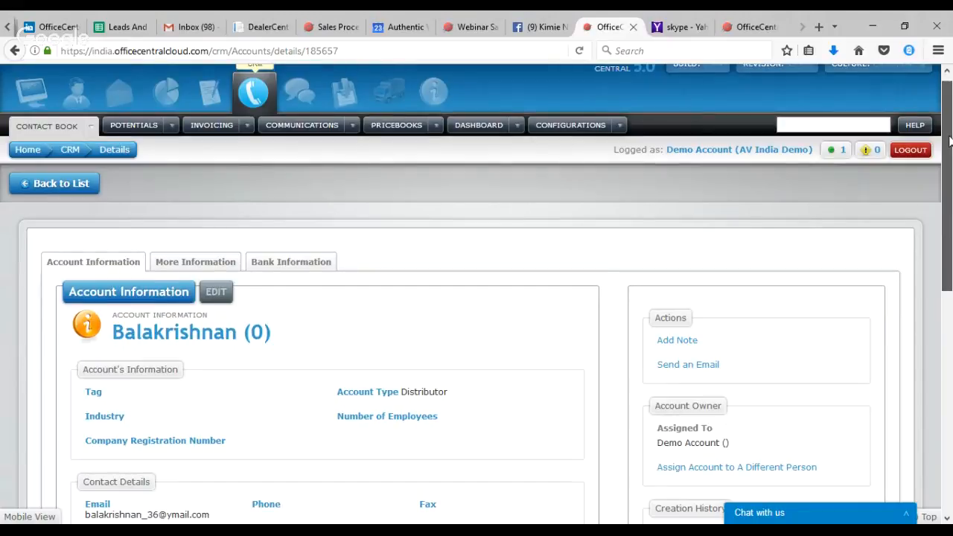
pyautogui.moveTo(949, 141); pyautogui.dragTo(950, 365)
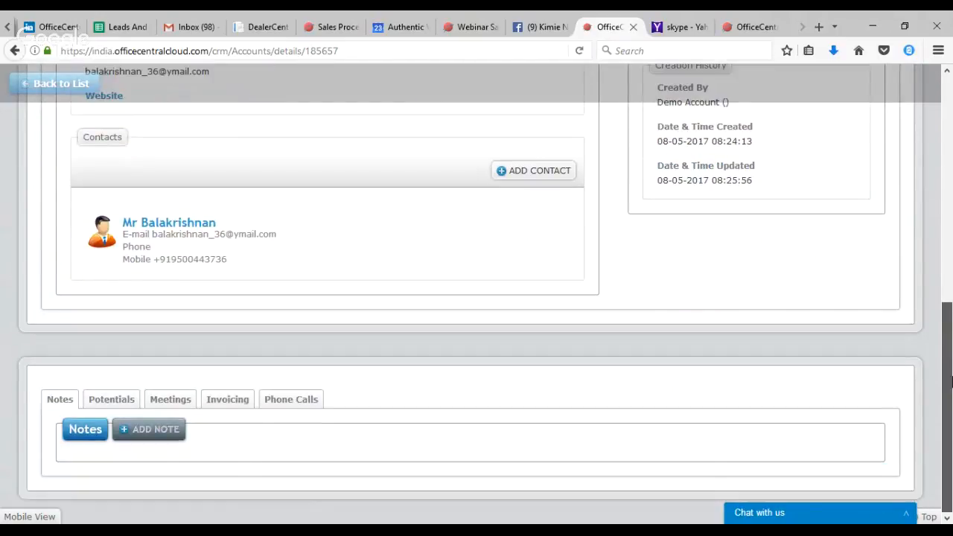
# Look through the account's Potentials, Meetings, Invoicing and Phone Calls records.
pyautogui.click(111, 405)
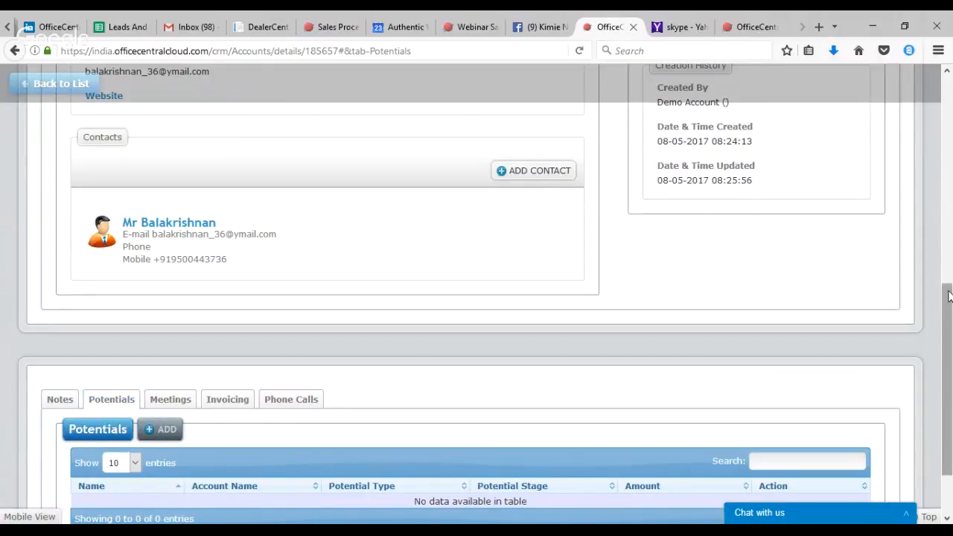
pyautogui.moveTo(949, 296); pyautogui.dragTo(949, 334)
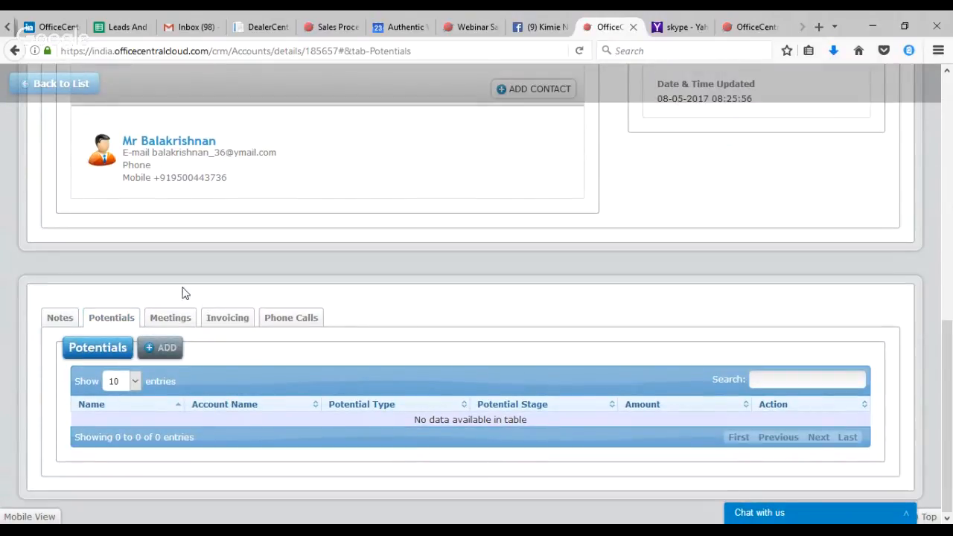
pyautogui.click(167, 322)
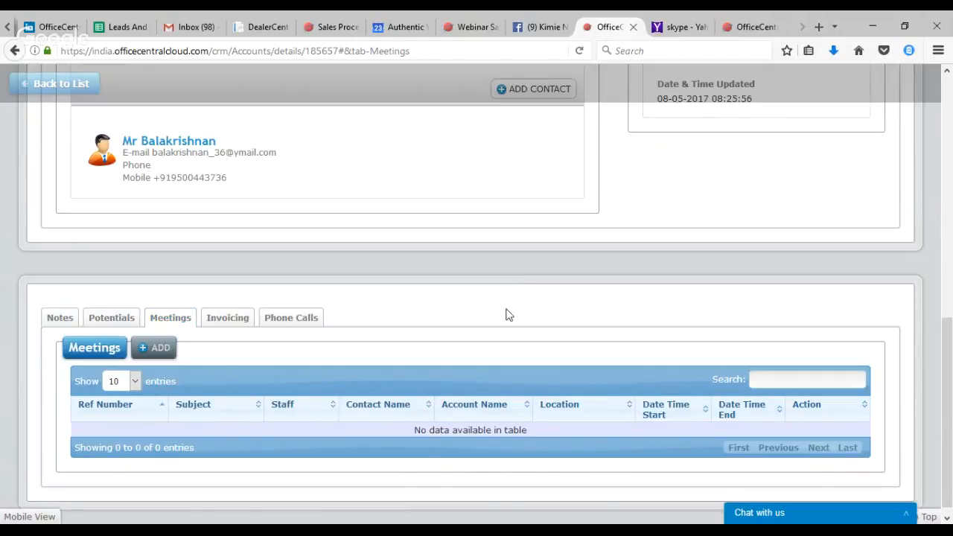
pyautogui.click(230, 320)
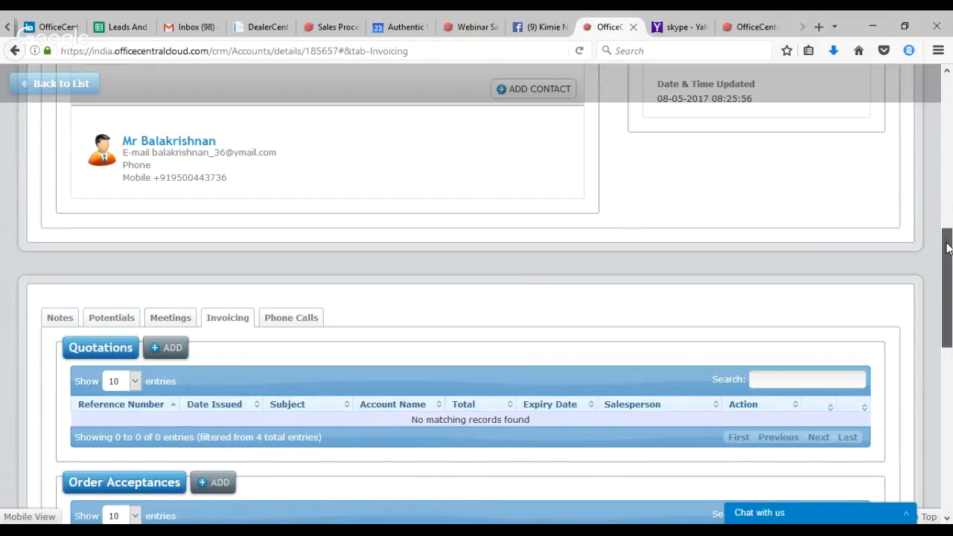
pyautogui.moveTo(947, 248)
pyautogui.mouseDown()
pyautogui.moveTo(950, 411)
pyautogui.moveTo(947, 267)
pyautogui.mouseUp()
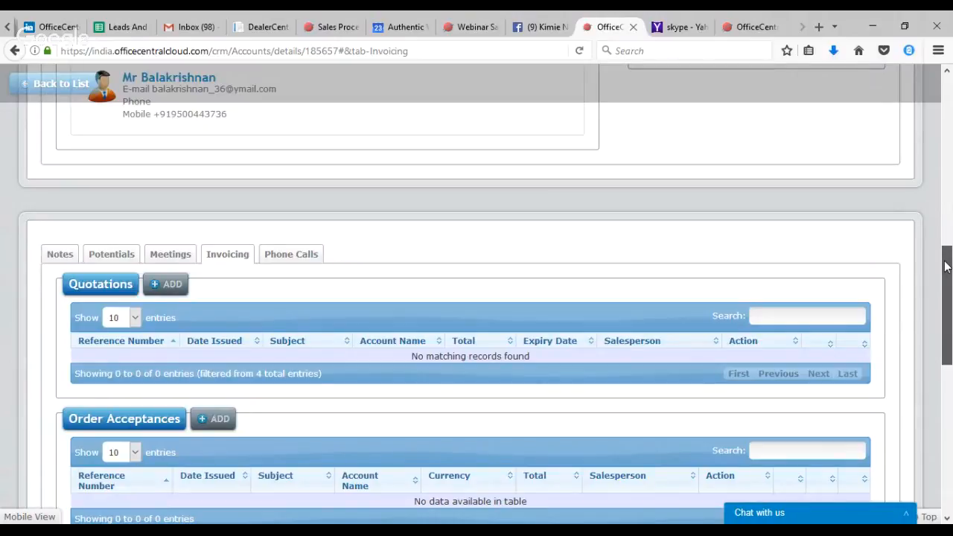
pyautogui.click(291, 255)
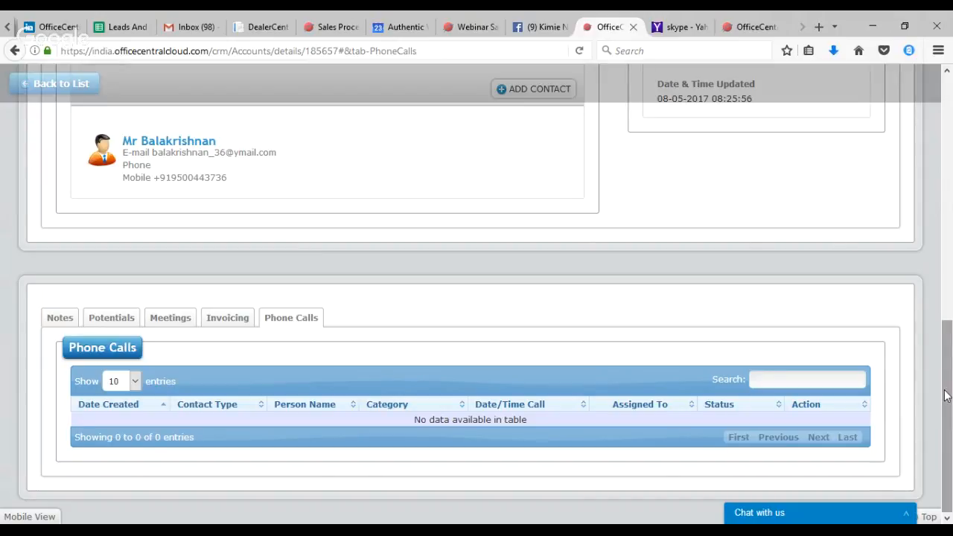
pyautogui.moveTo(946, 395); pyautogui.dragTo(928, 145)
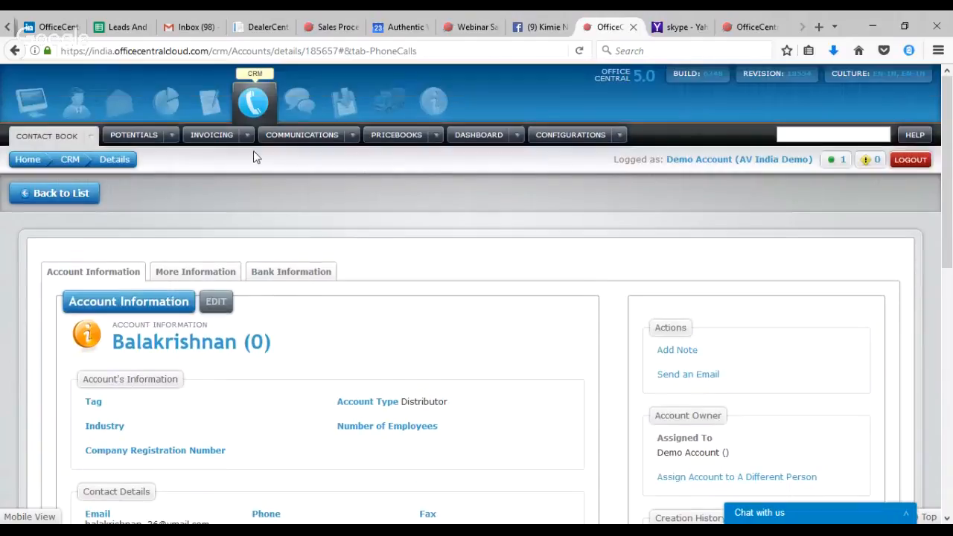
pyautogui.click(246, 136)
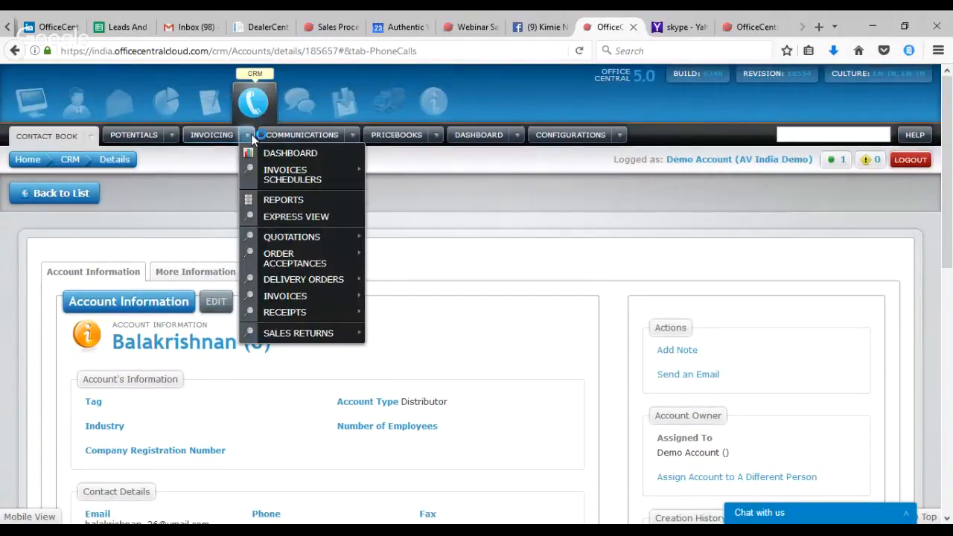
pyautogui.click(437, 135)
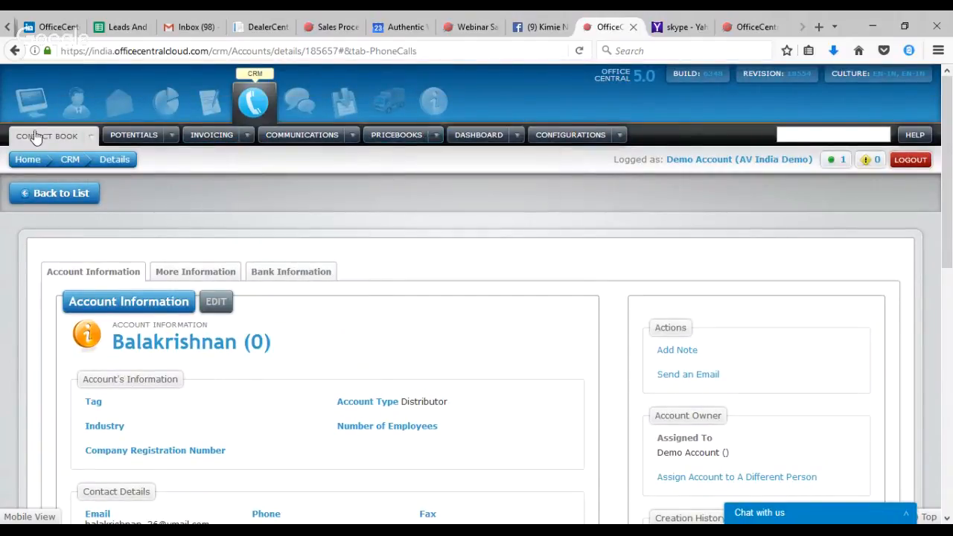
pyautogui.click(91, 138)
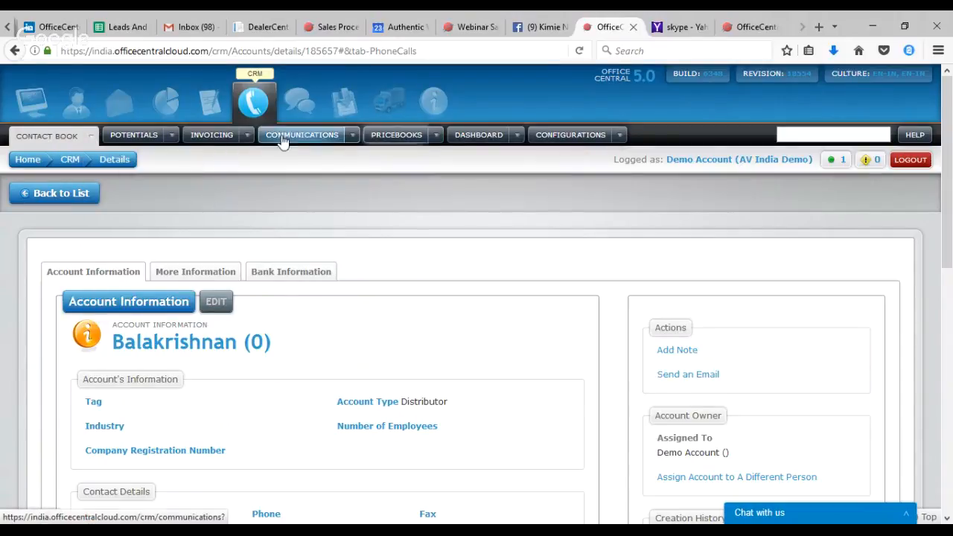
# Open the overall list of quotations and review the details of quotation QUOT/2017/4.
pyautogui.click(247, 136)
pyautogui.moveTo(276, 239)
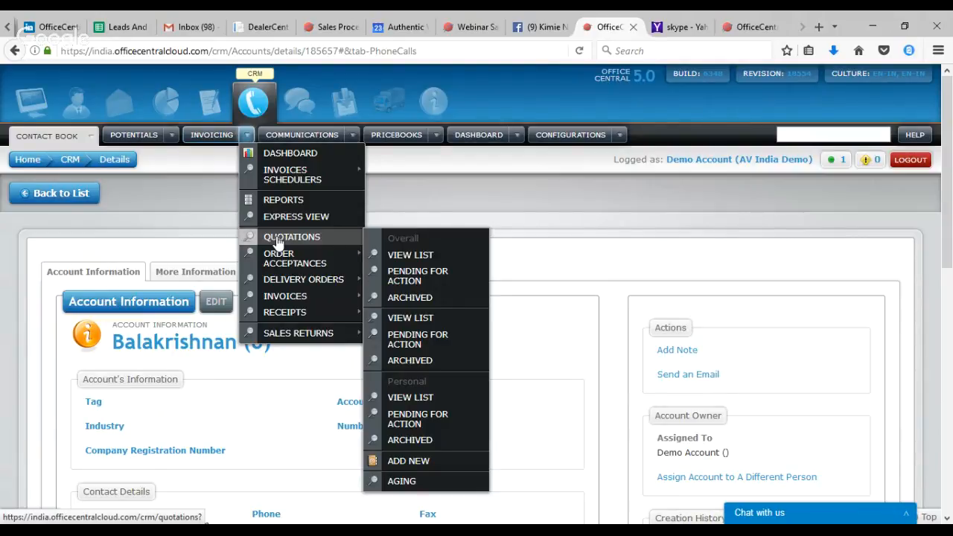
pyautogui.click(402, 258)
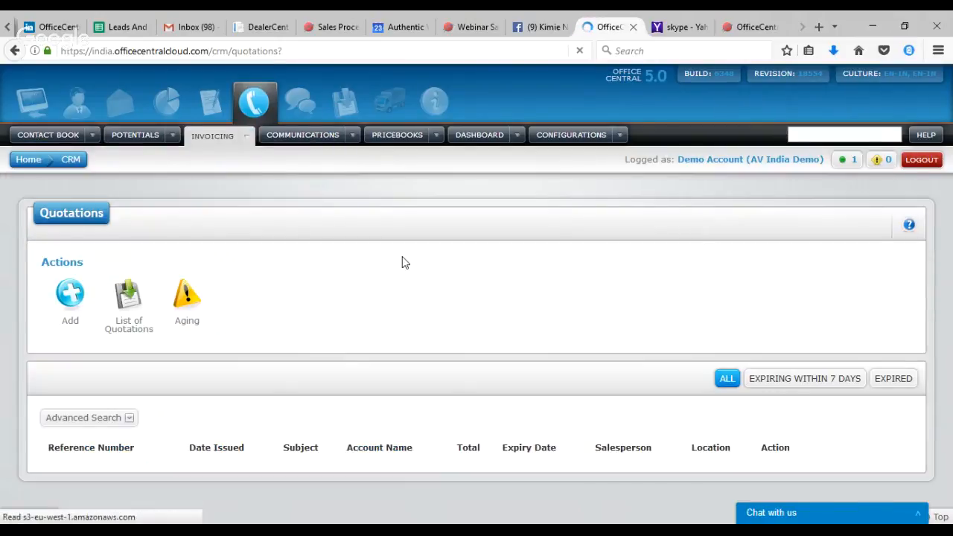
pyautogui.moveTo(949, 142); pyautogui.dragTo(950, 261)
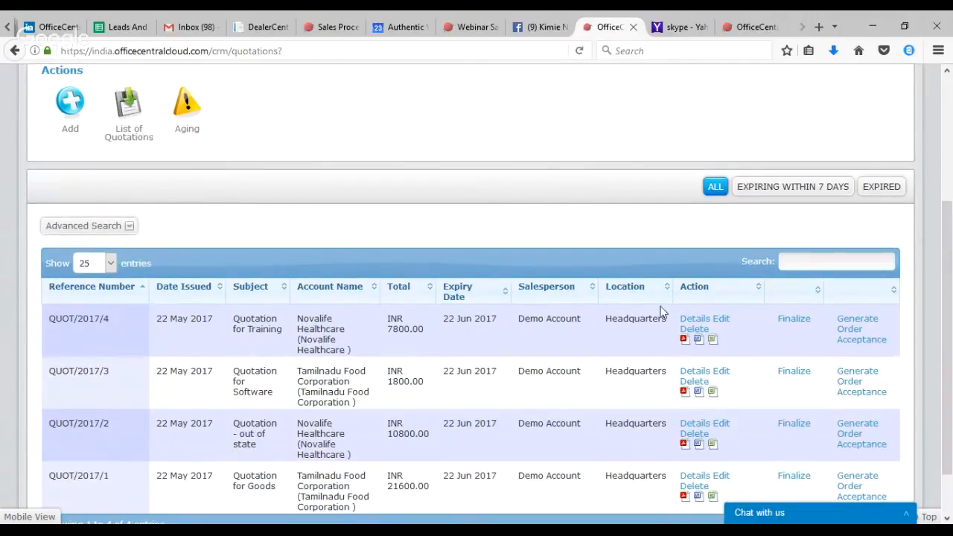
pyautogui.click(696, 320)
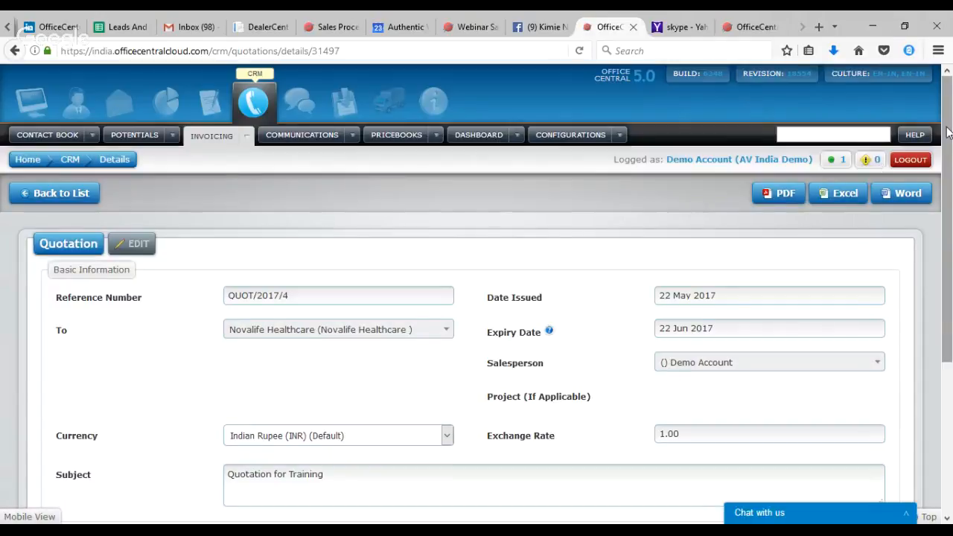
pyautogui.moveTo(947, 131); pyautogui.dragTo(949, 311)
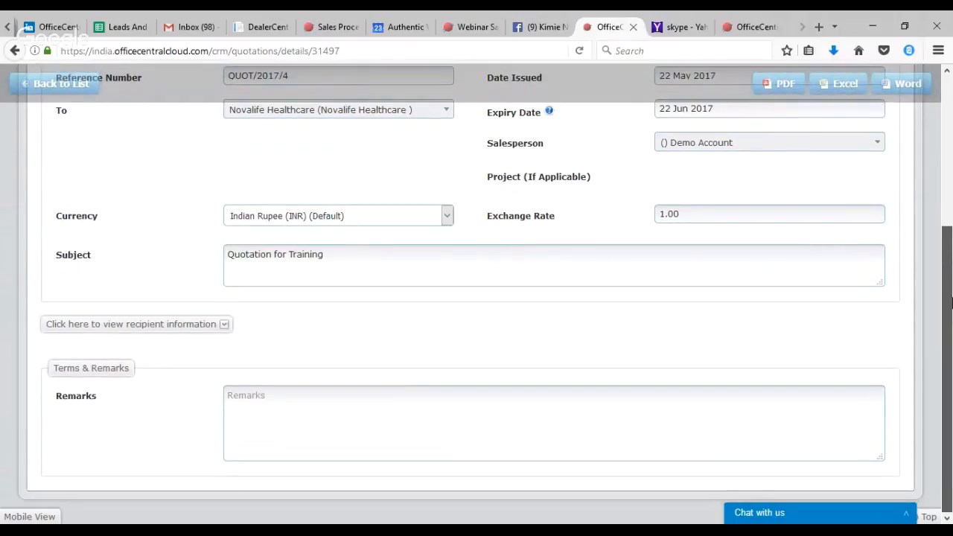
pyautogui.moveTo(951, 303); pyautogui.dragTo(951, 58)
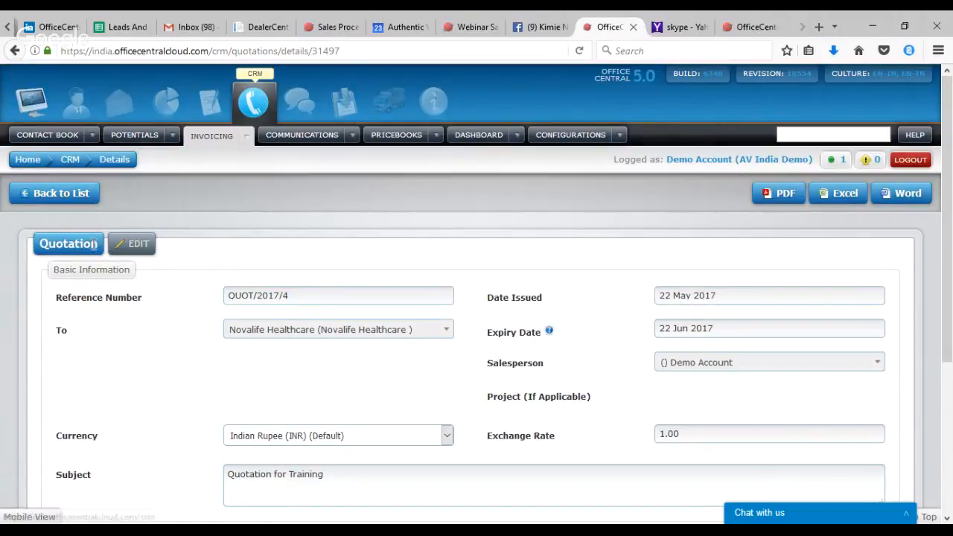
# Open a blank form for a new quotation.
pyautogui.click(245, 136)
pyautogui.moveTo(309, 241)
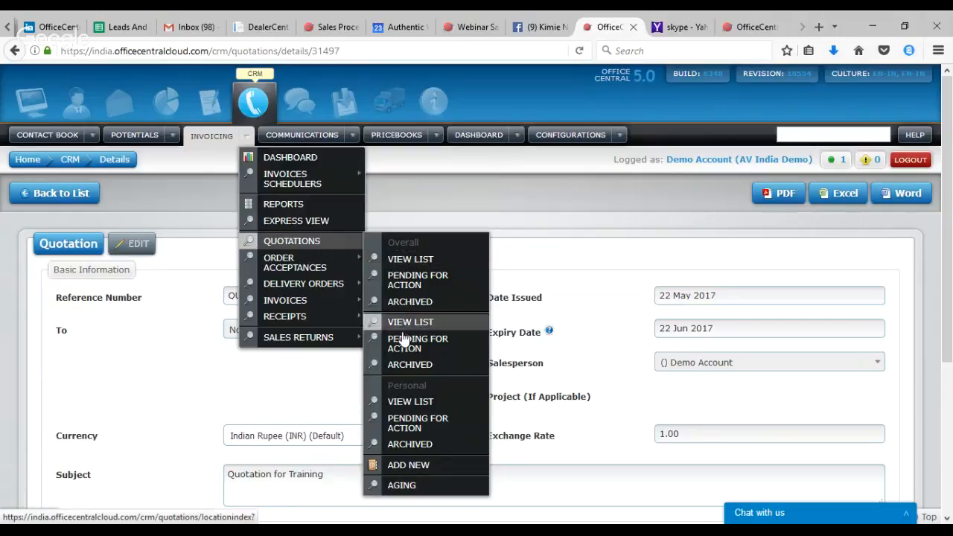
pyautogui.click(408, 466)
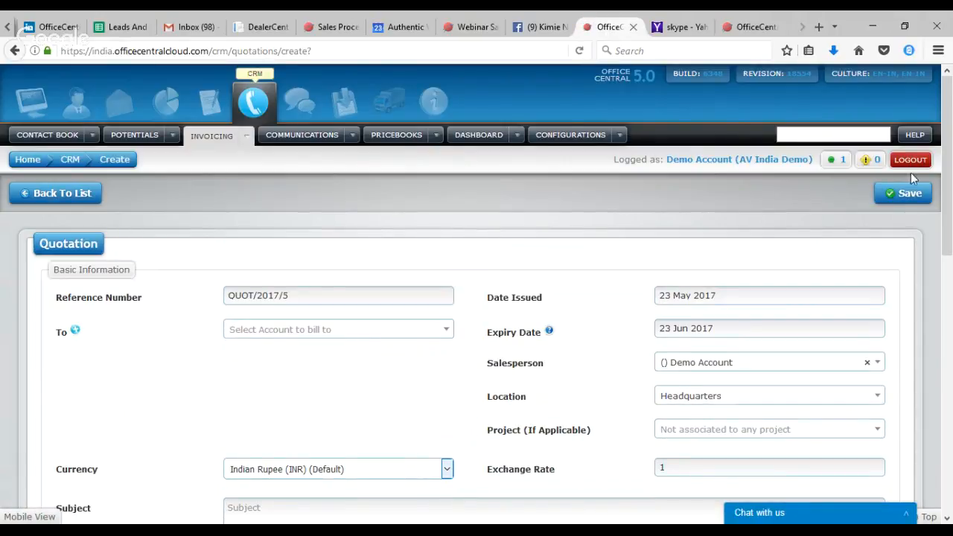
# Select Tamilnadu Food Corporation as the account to bill on the new quotation.
pyautogui.moveTo(947, 158); pyautogui.dragTo(947, 207)
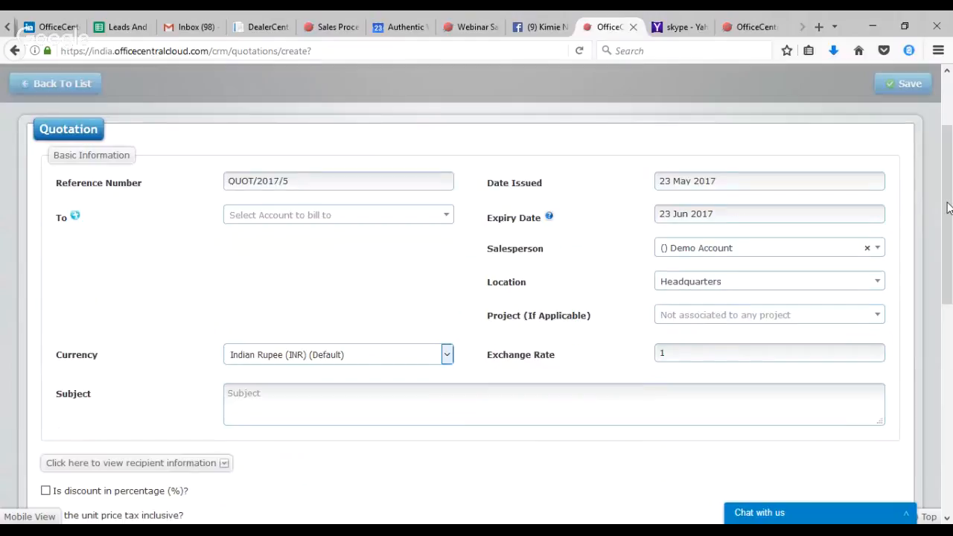
pyautogui.click(265, 217)
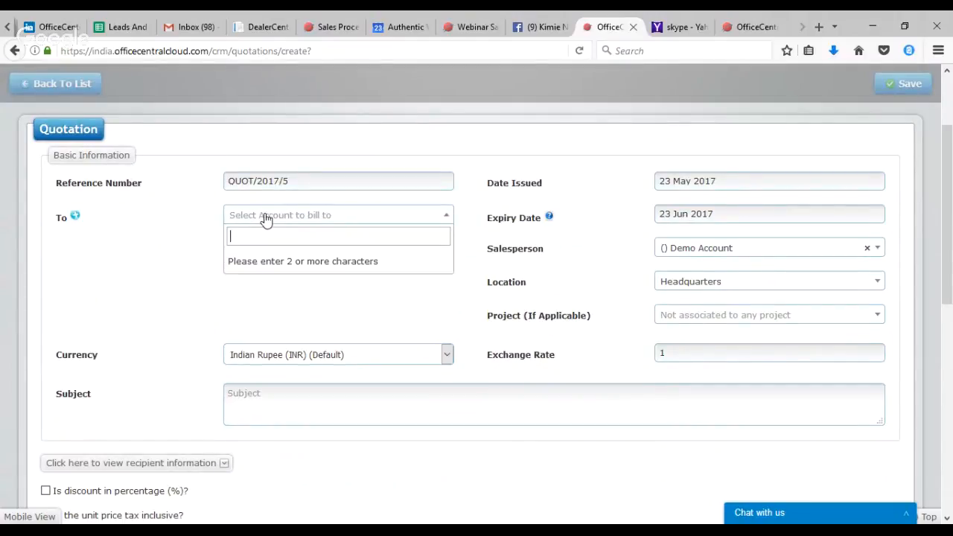
pyautogui.write('ta')
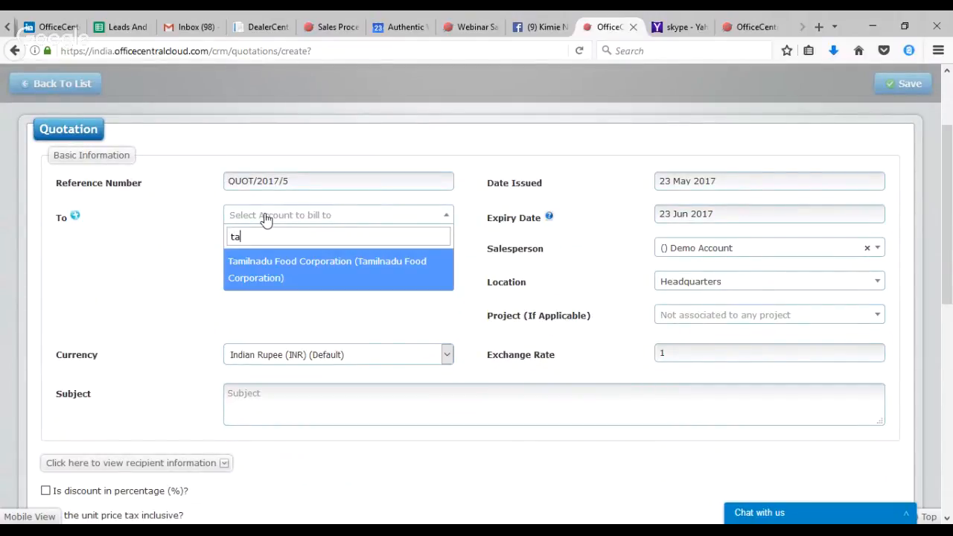
pyautogui.click(262, 268)
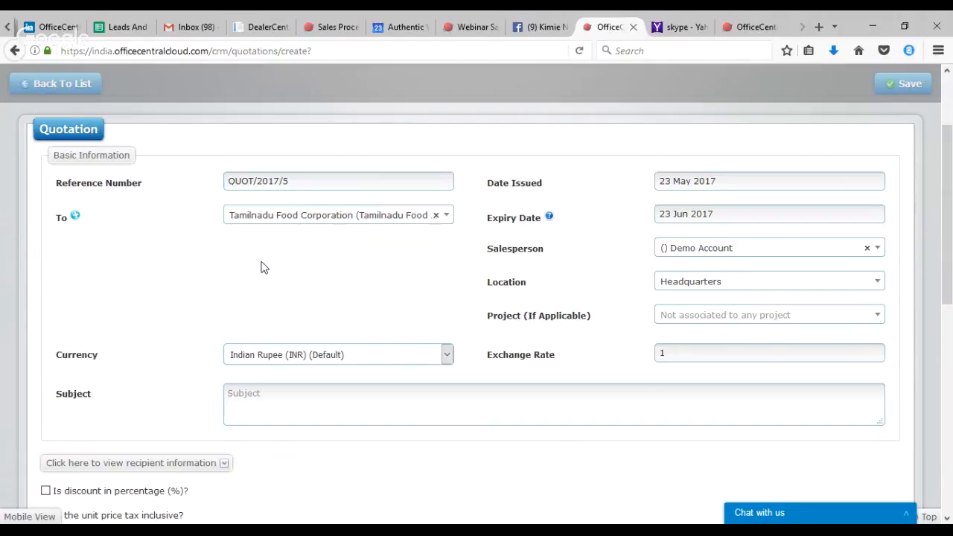
# Enter "Quotation for Software" as the subject of the new quotation.
pyautogui.click(301, 398)
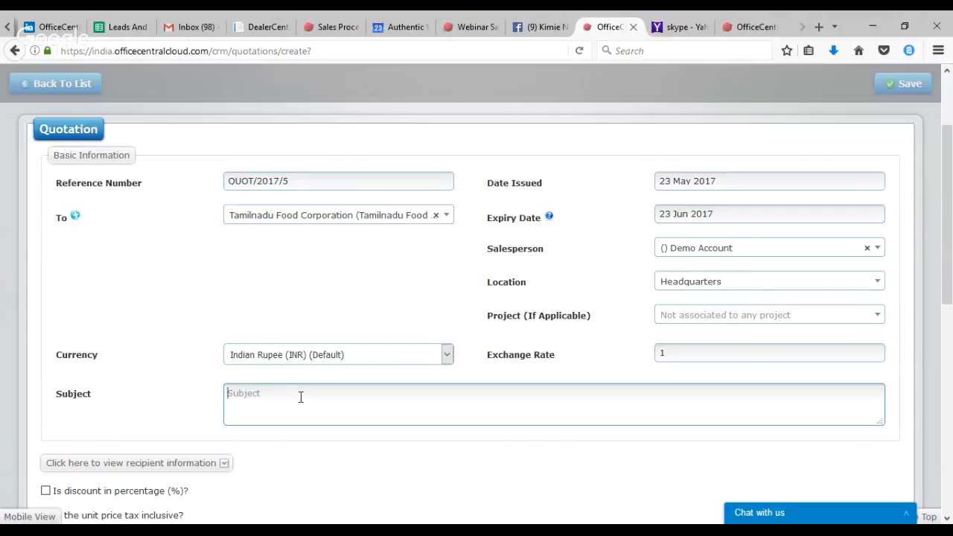
pyautogui.write('Quotation for Software')
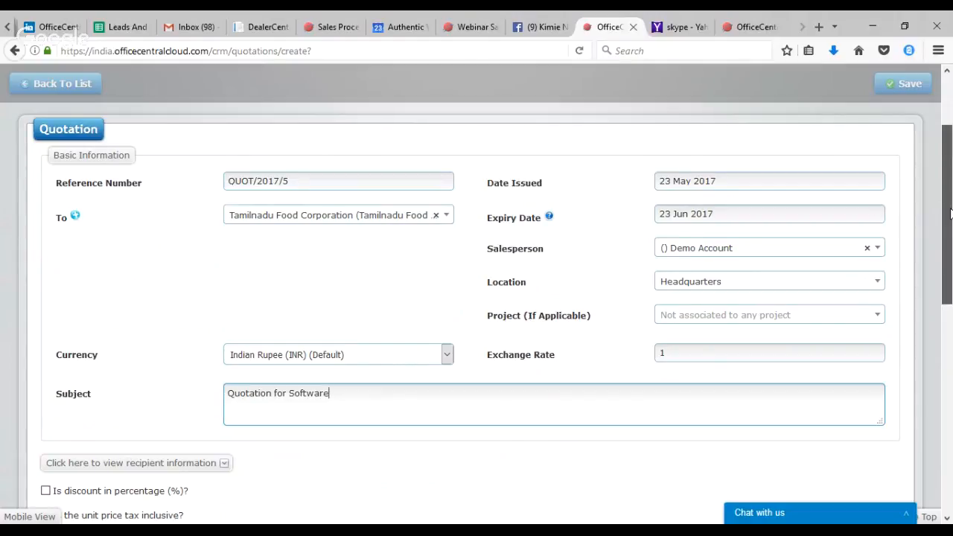
# Enter OC All Modules as the code of the first custom product line.
pyautogui.moveTo(950, 213); pyautogui.dragTo(949, 249)
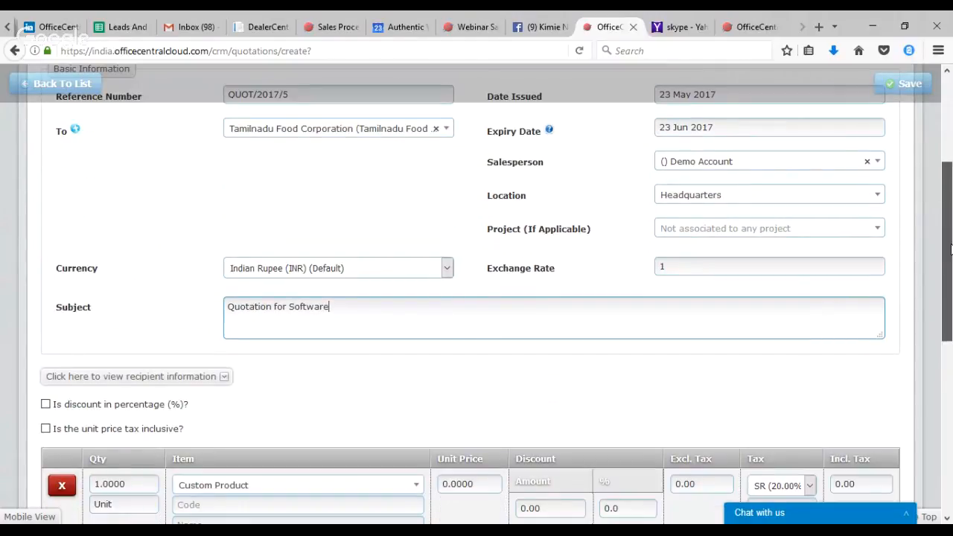
pyautogui.scroll(-3, 468, 378)
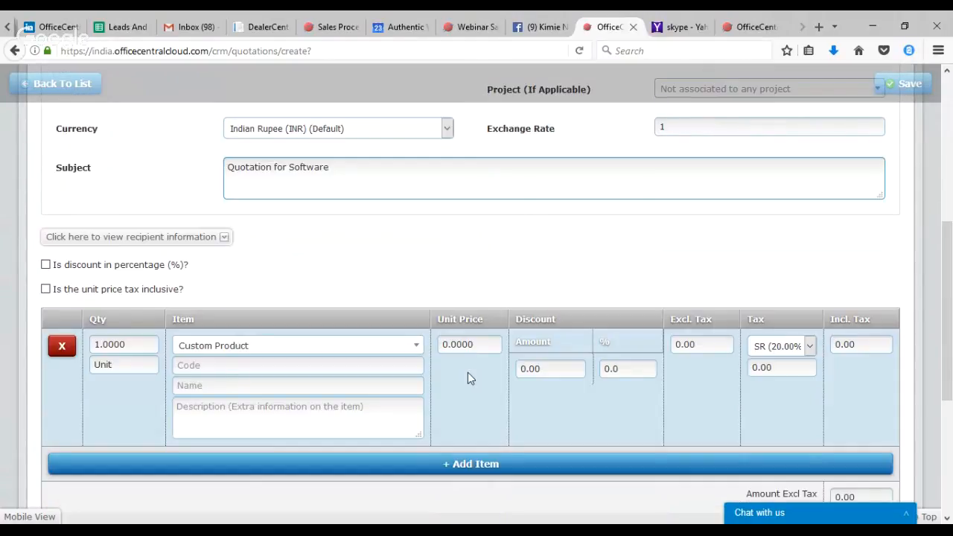
pyautogui.click(224, 366)
pyautogui.write('O')
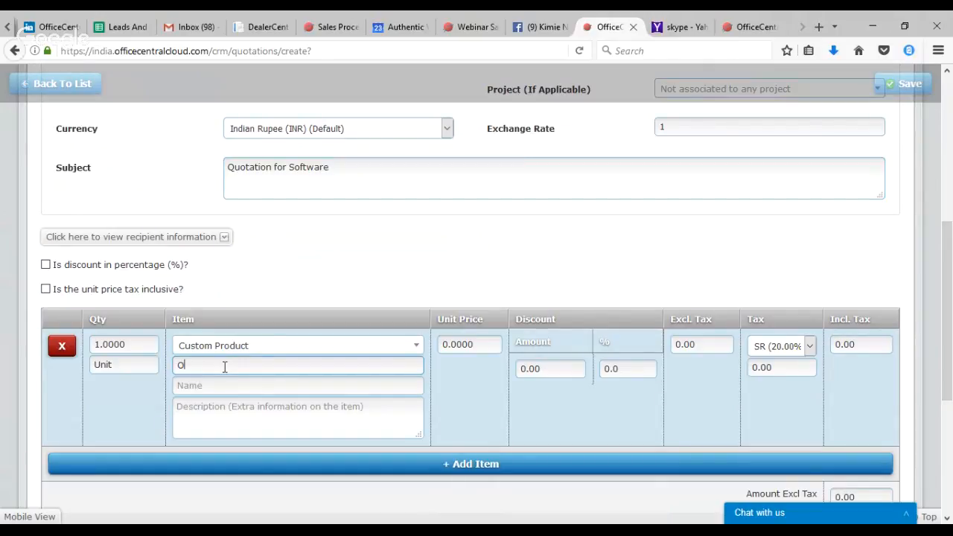
pyautogui.write('C')
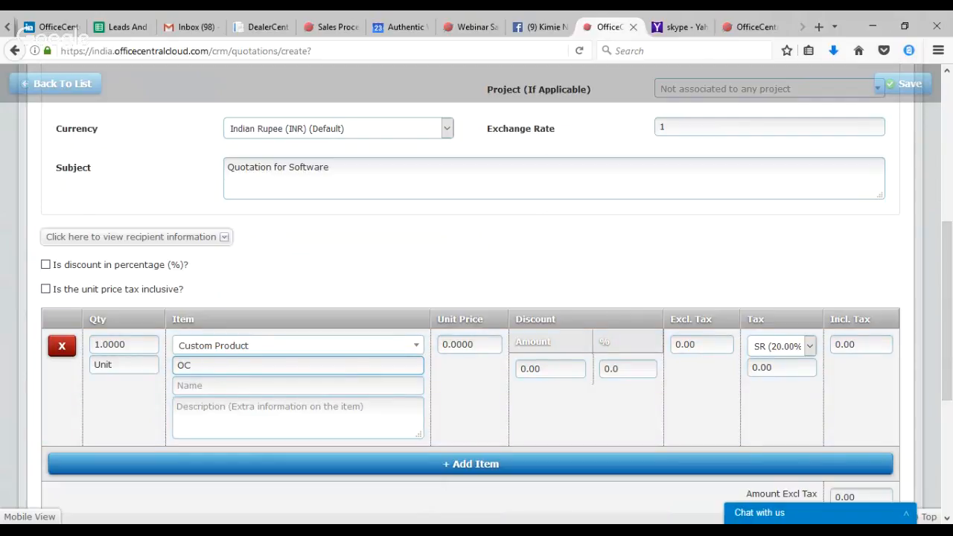
pyautogui.write('All Modules')
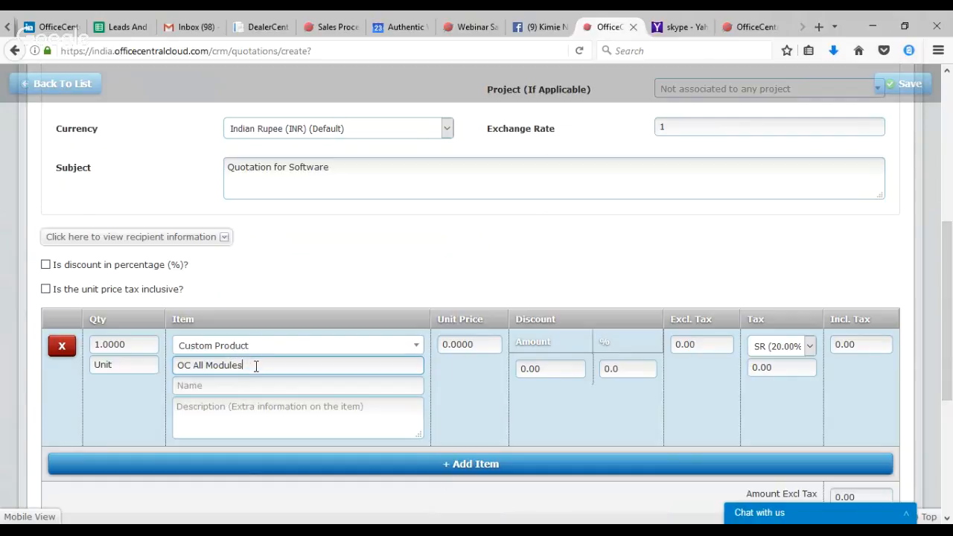
pyautogui.moveTo(255, 366); pyautogui.dragTo(174, 369)
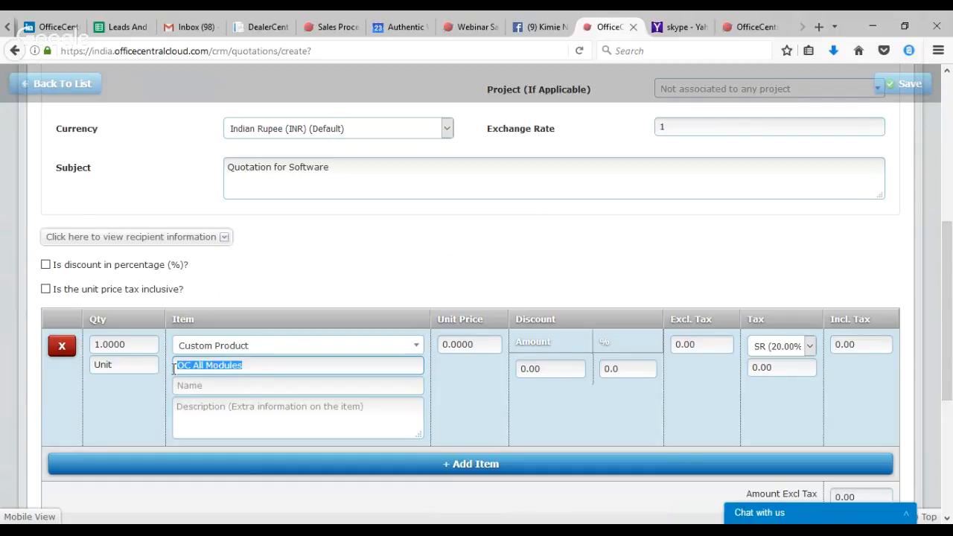
pyautogui.write('OC')
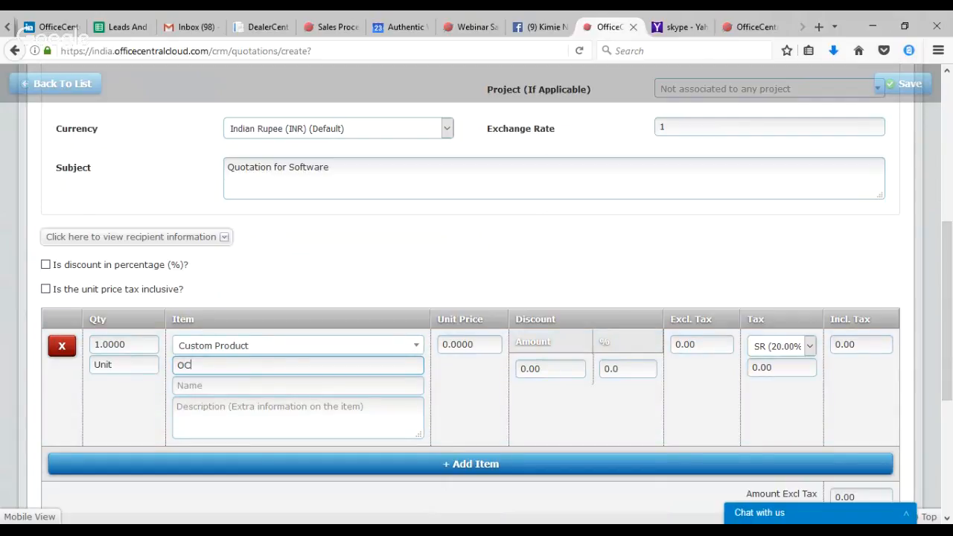
pyautogui.write('All Modules')
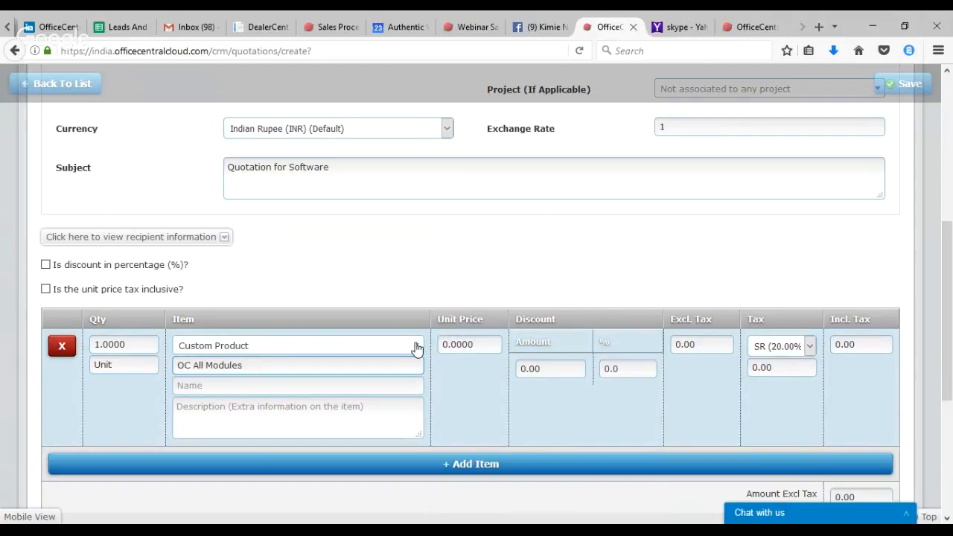
# Search the pricebook products for the first line and select (OC Training Accounting) officecentral training - Accounting.
pyautogui.click(417, 348)
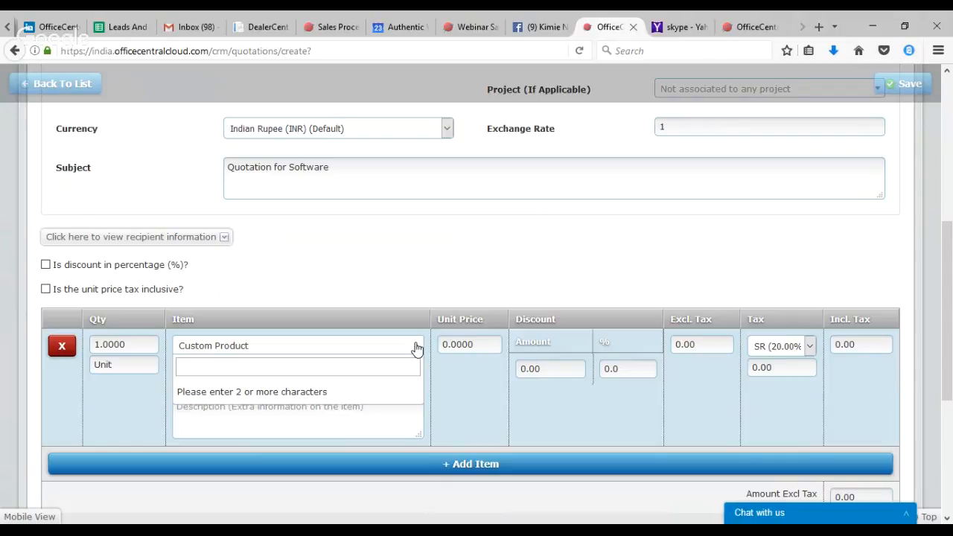
pyautogui.write('tra')
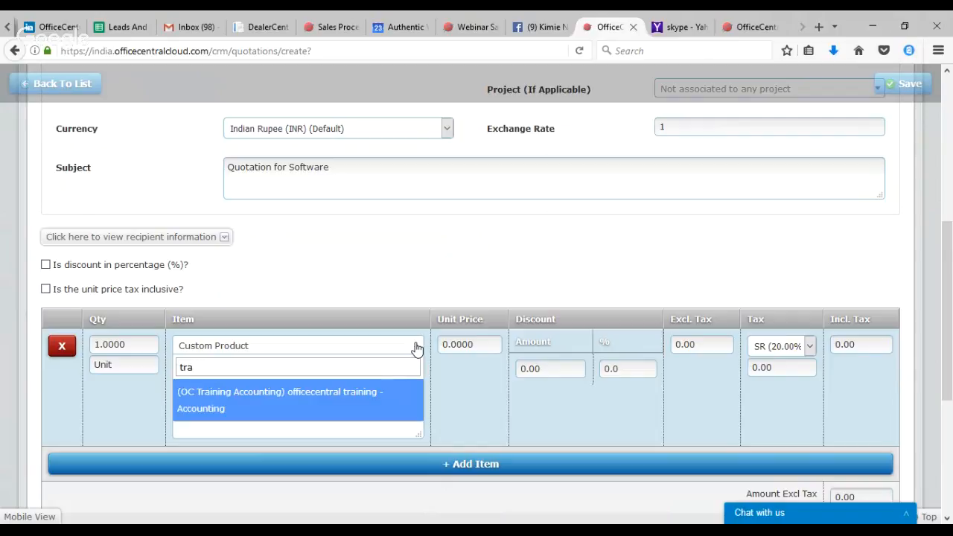
pyautogui.press('BackSpace')
pyautogui.press('BackSpace')
pyautogui.press('BackSpace')
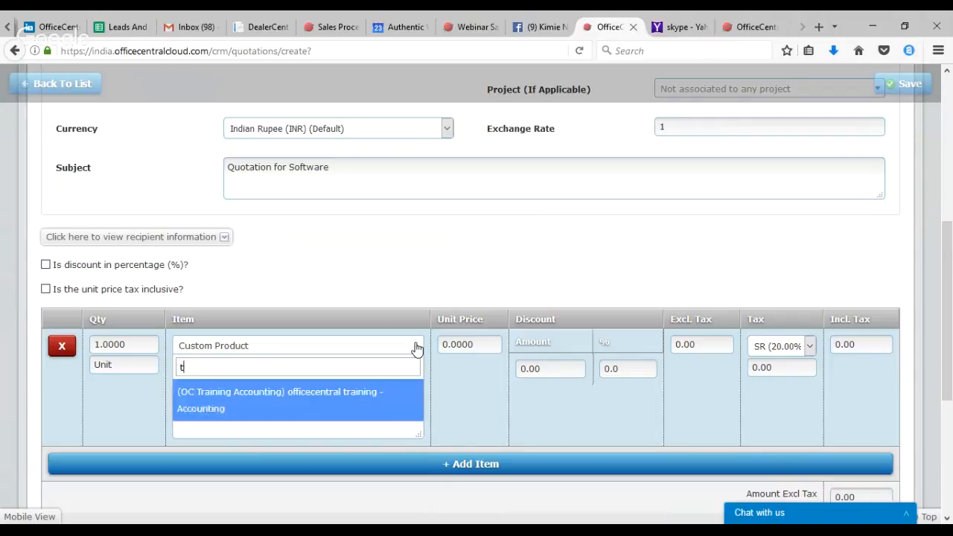
pyautogui.write('sof')
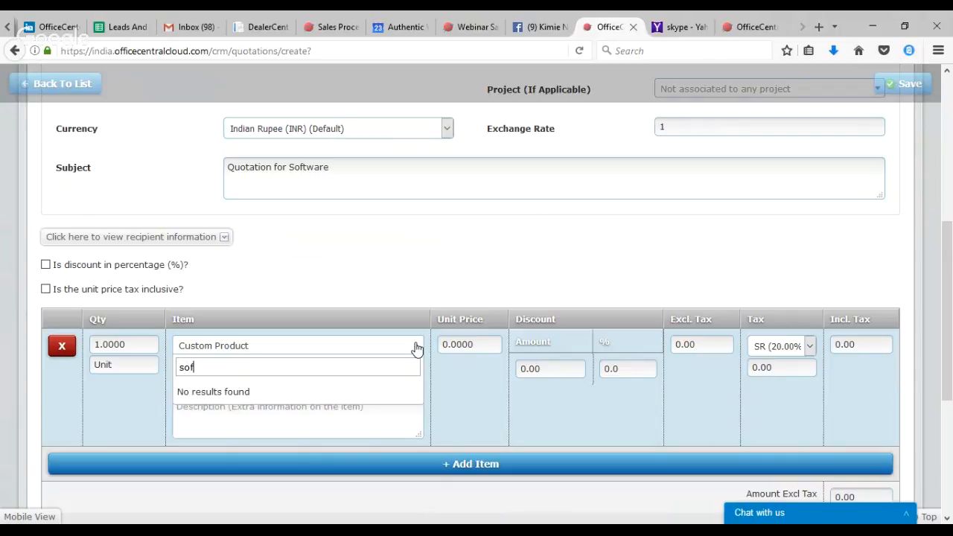
pyautogui.press('BackSpace')
pyautogui.press('BackSpace')
pyautogui.press('BackSpace')
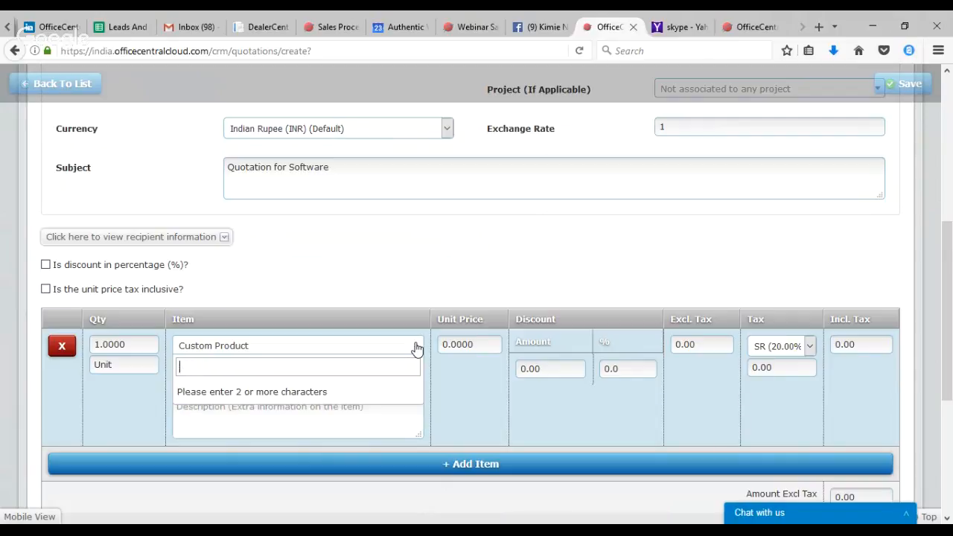
pyautogui.write('off')
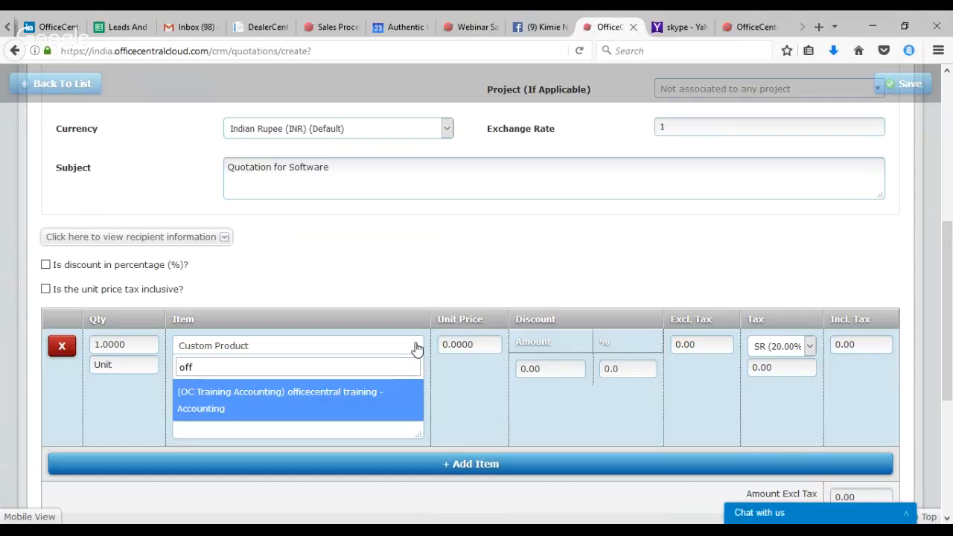
pyautogui.click(242, 400)
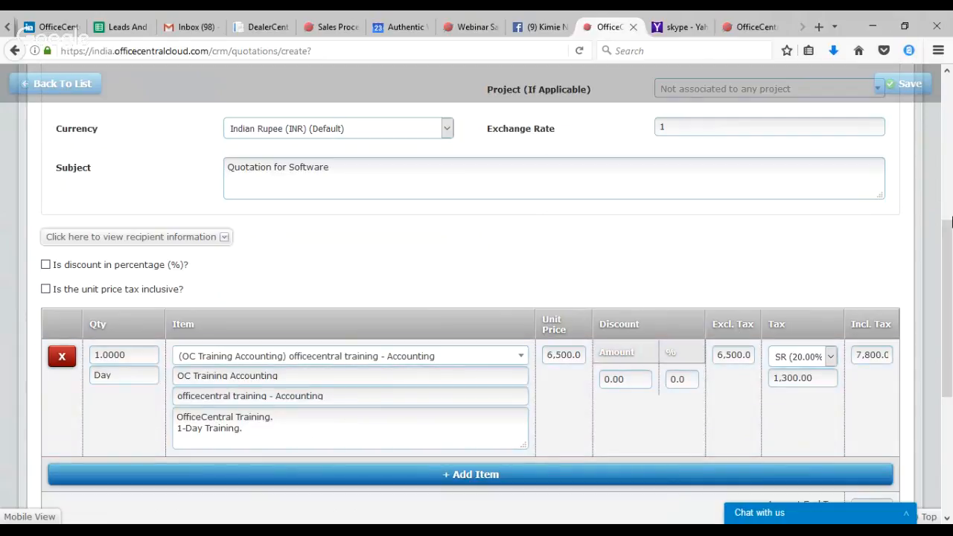
# Check the rest of the quotation form, including the amounts, and save the quotation.
pyautogui.moveTo(949, 247); pyautogui.dragTo(949, 279)
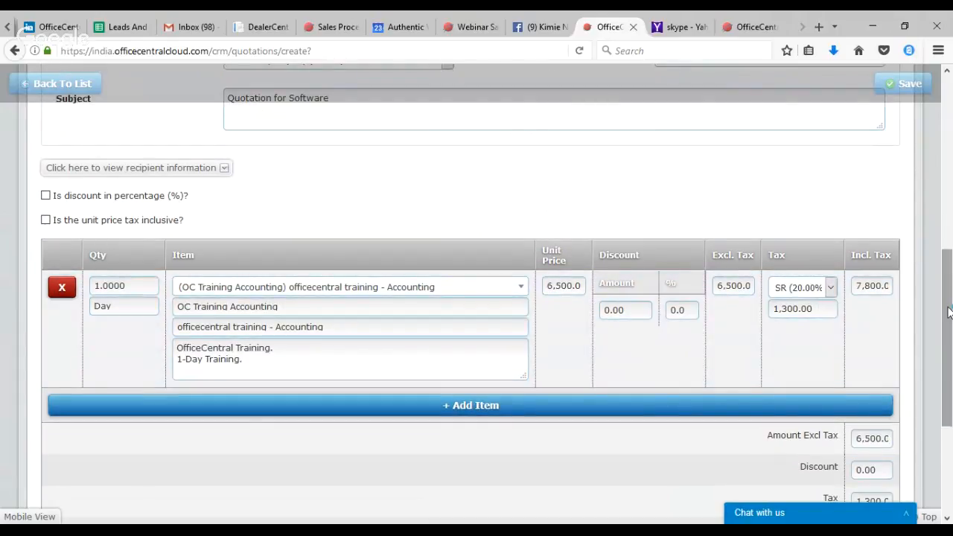
pyautogui.moveTo(949, 313); pyautogui.dragTo(949, 413)
pyautogui.moveTo(951, 361); pyautogui.dragTo(951, 294)
pyautogui.click(912, 85)
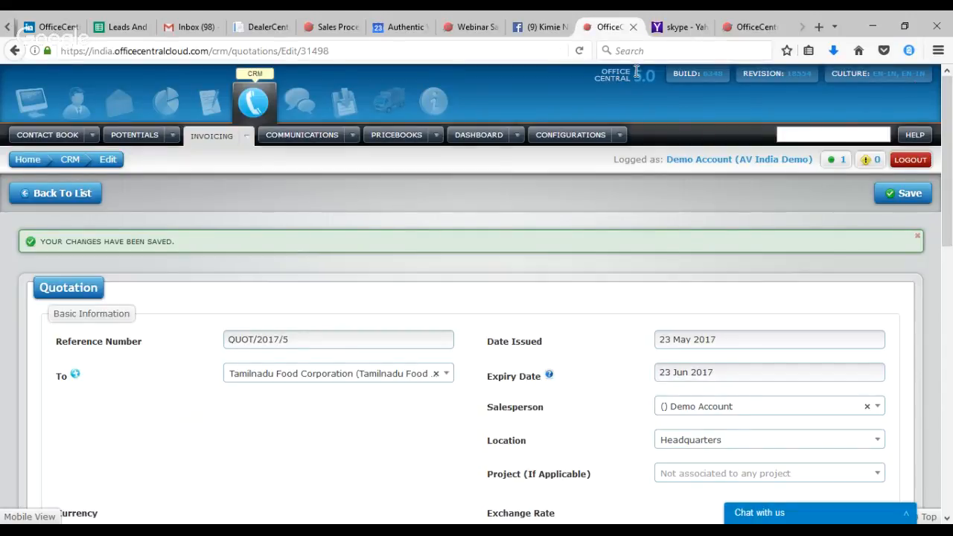
# Open the pricebook list to check the available items.
pyautogui.click(517, 137)
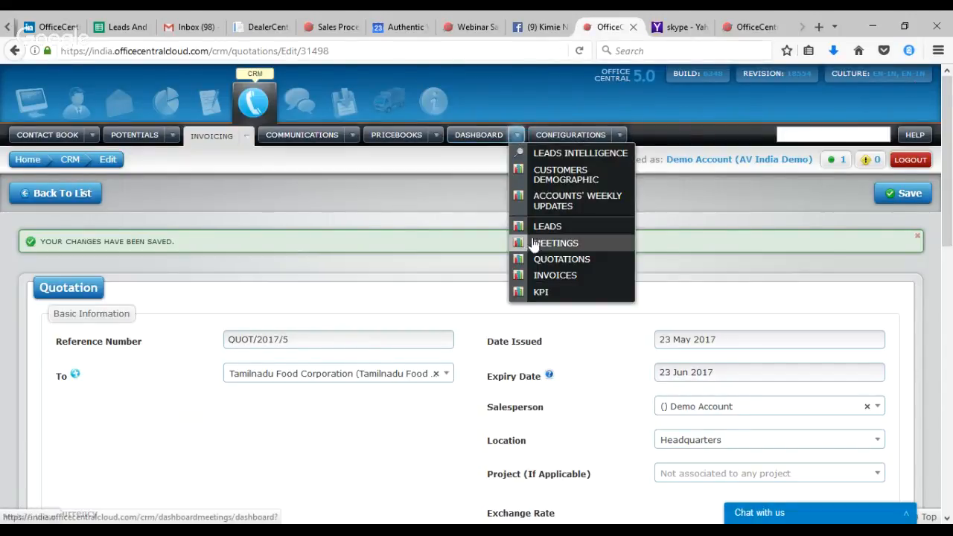
pyautogui.click(435, 136)
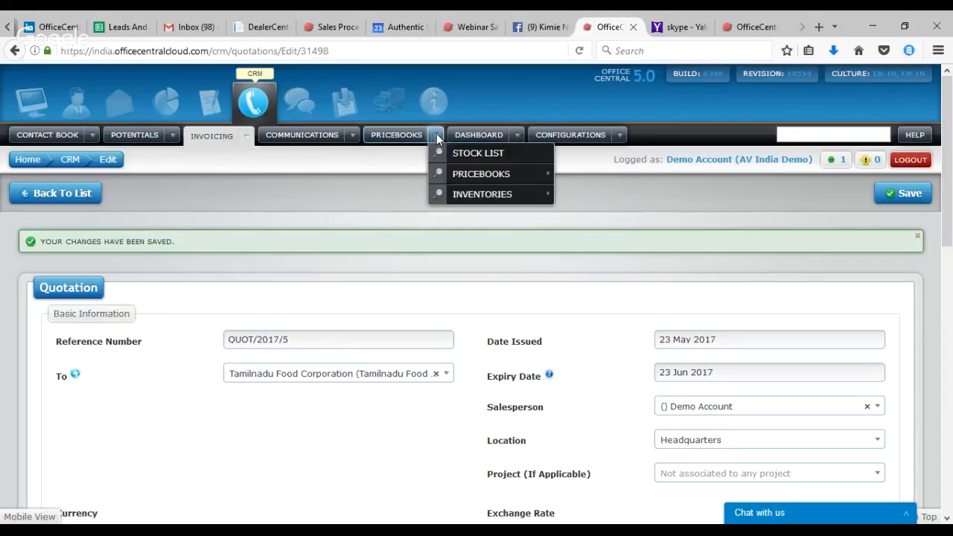
pyautogui.moveTo(469, 179)
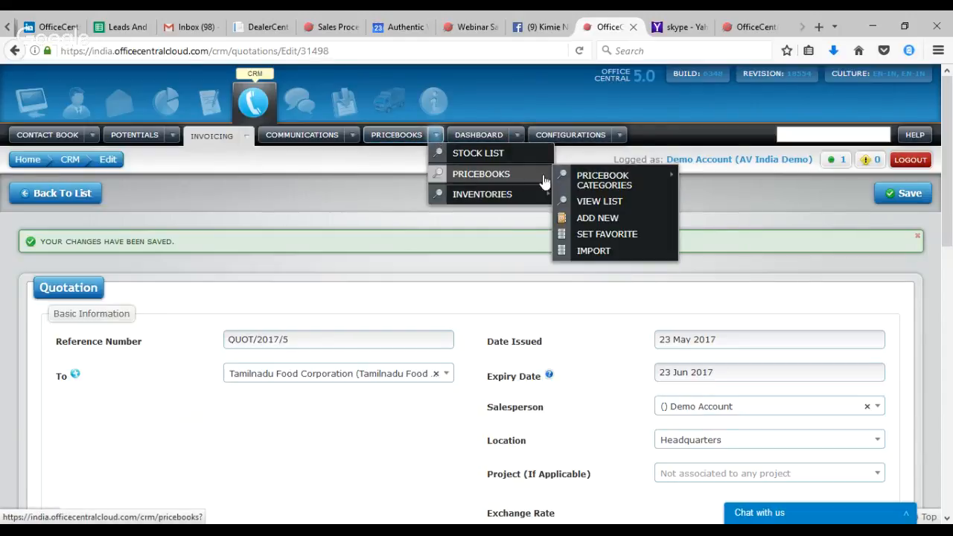
pyautogui.click(588, 202)
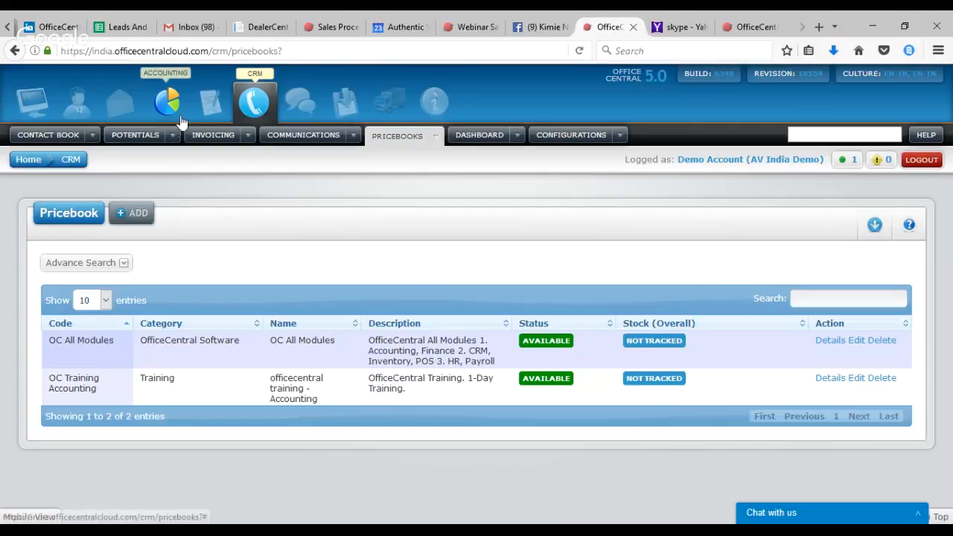
# Open another blank form to create a second quotation.
pyautogui.moveTo(250, 142)
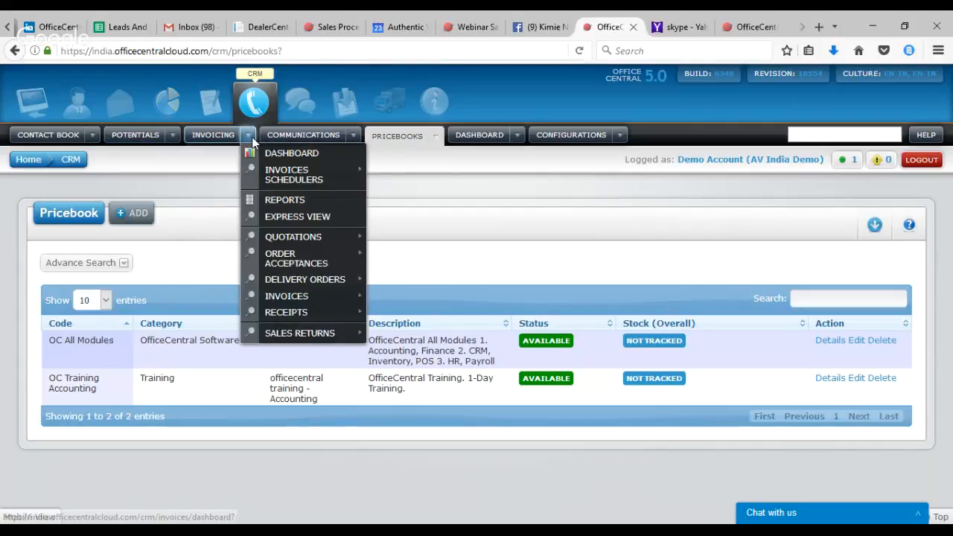
pyautogui.moveTo(251, 236)
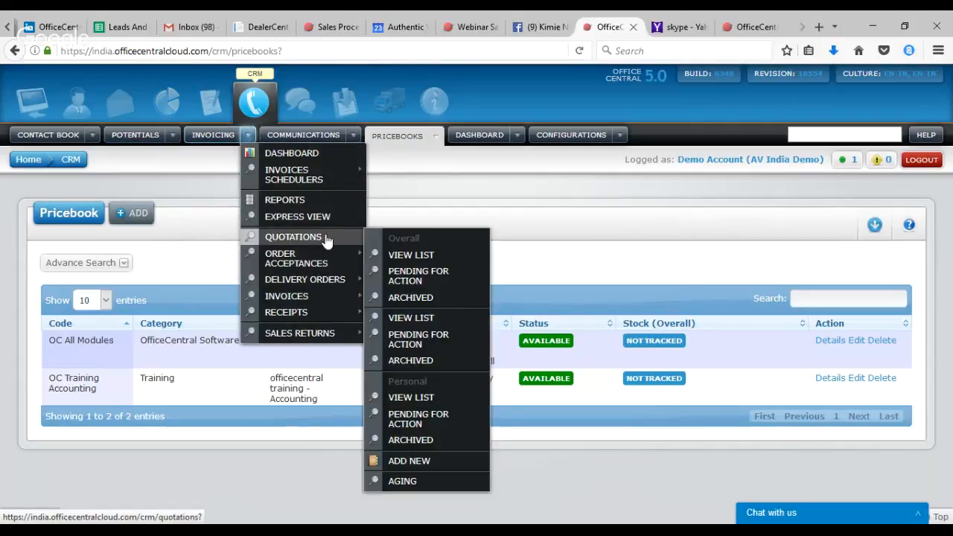
pyautogui.click(408, 463)
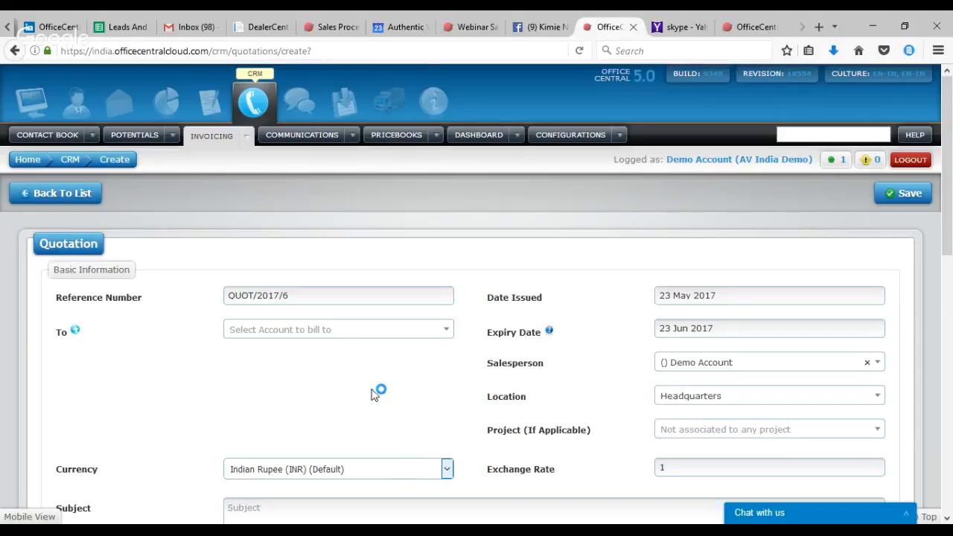
# Bill the quotation to Novalife Healthcare and set its subject to "Quotation for Software".
pyautogui.click(327, 332)
pyautogui.write('no')
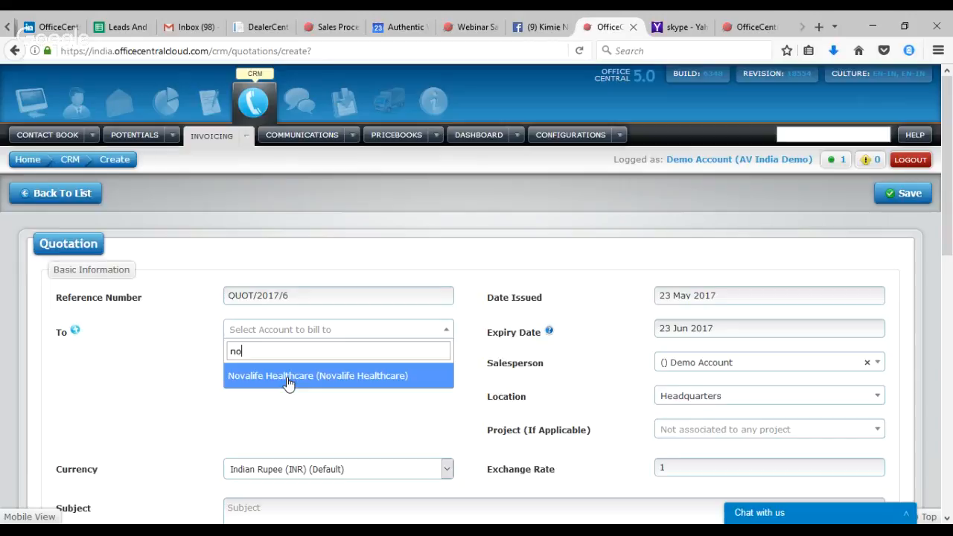
pyautogui.click(289, 380)
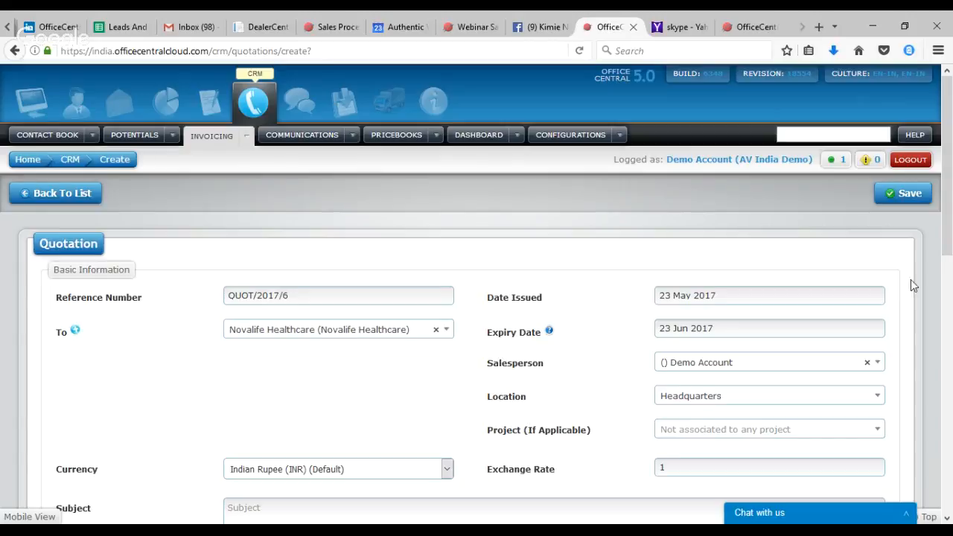
pyautogui.moveTo(947, 242); pyautogui.dragTo(948, 316)
pyautogui.click(313, 339)
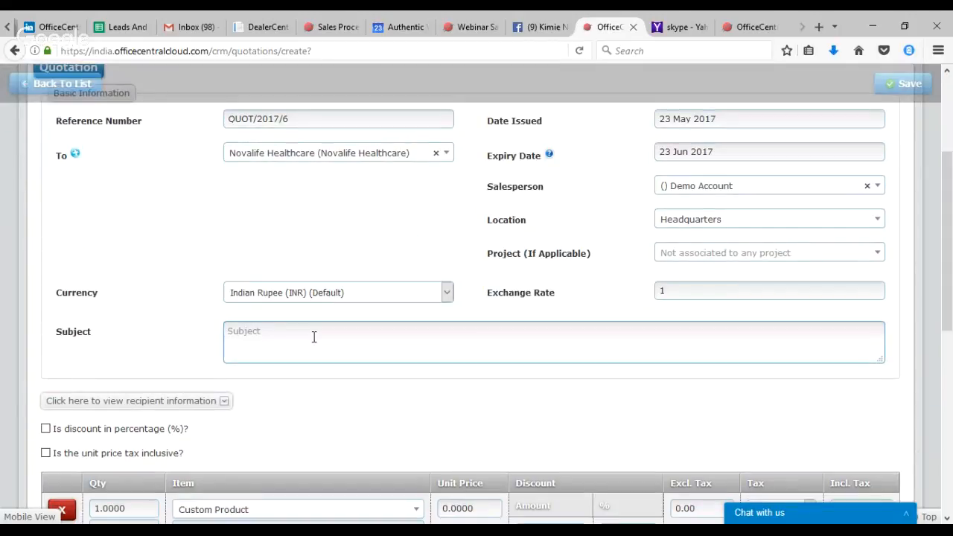
pyautogui.write('Quotation for Software')
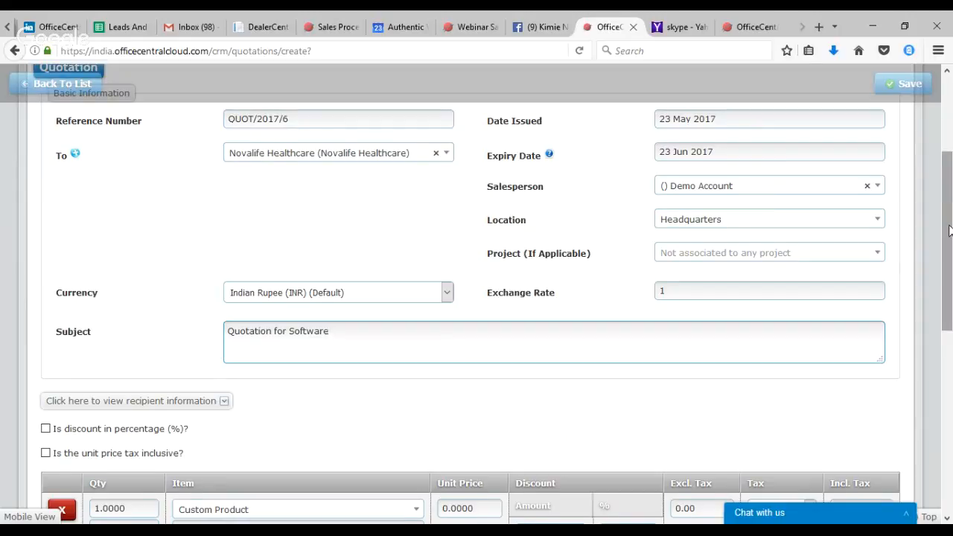
# Give the first custom product line the code OC All Modules and a unit price of 1500.
pyautogui.scroll(-3, 948, 230)
pyautogui.scroll(-1, 229, 438)
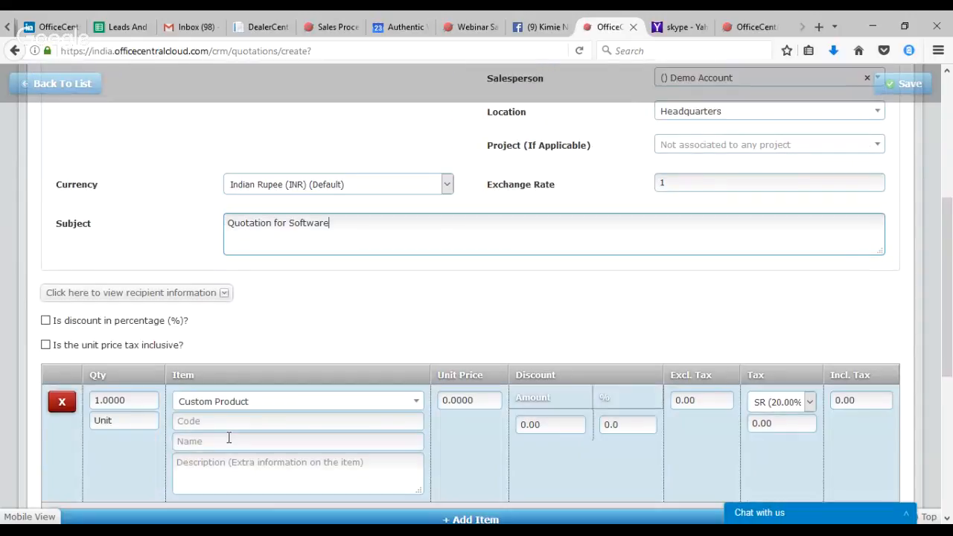
pyautogui.click(213, 421)
pyautogui.write('OC')
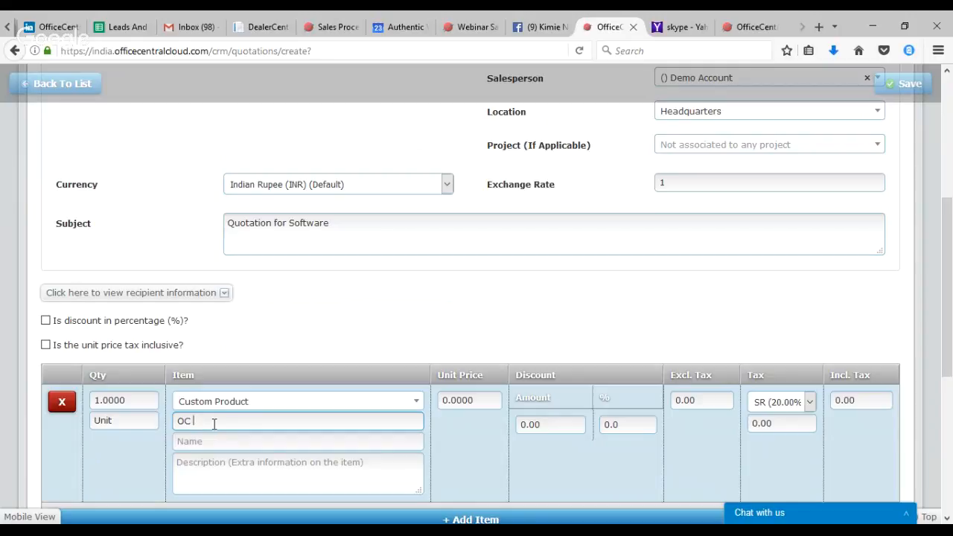
pyautogui.write('All Modules')
pyautogui.click(485, 403)
pyautogui.moveTo(485, 403); pyautogui.dragTo(395, 406)
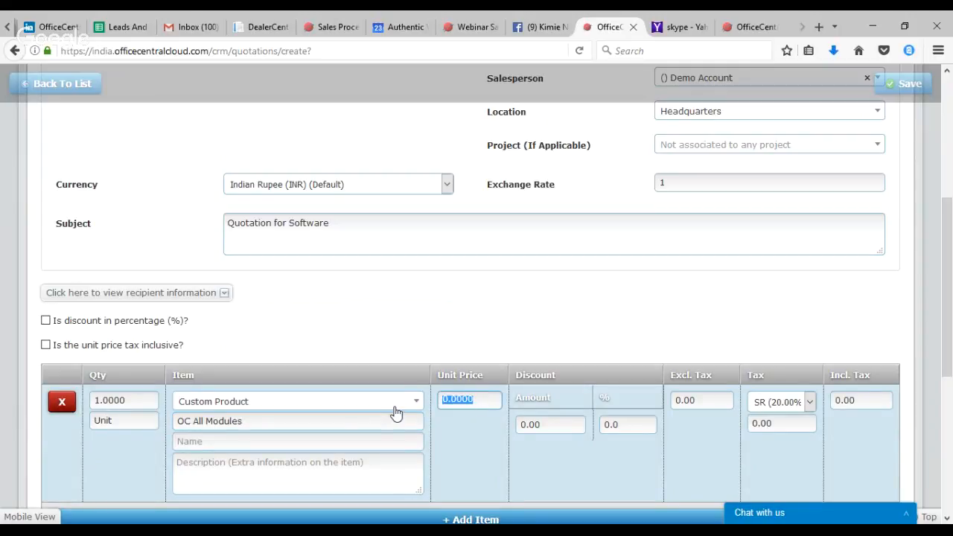
pyautogui.write('150')
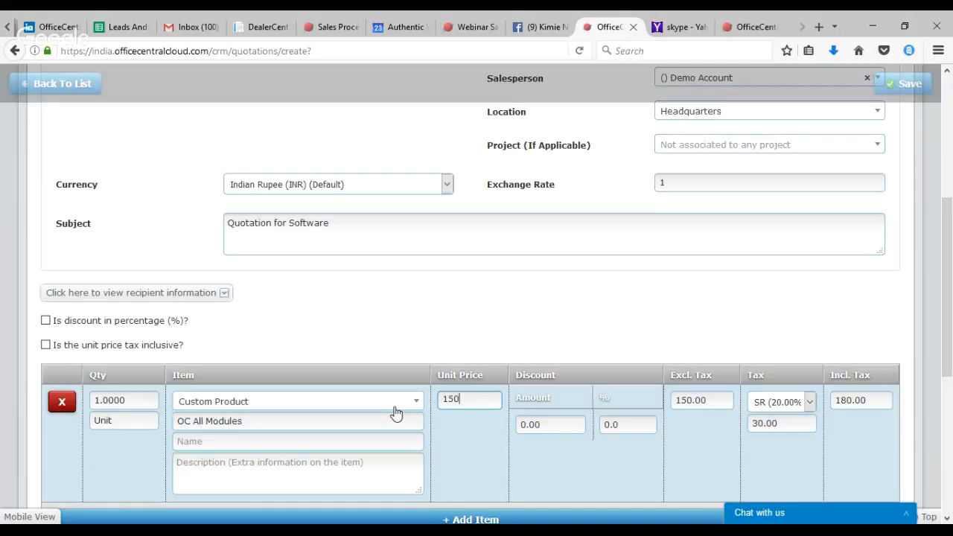
pyautogui.write('0')
# Set the quantity of the OC All Modules custom product line to 12.
pyautogui.moveTo(139, 401); pyautogui.dragTo(43, 401)
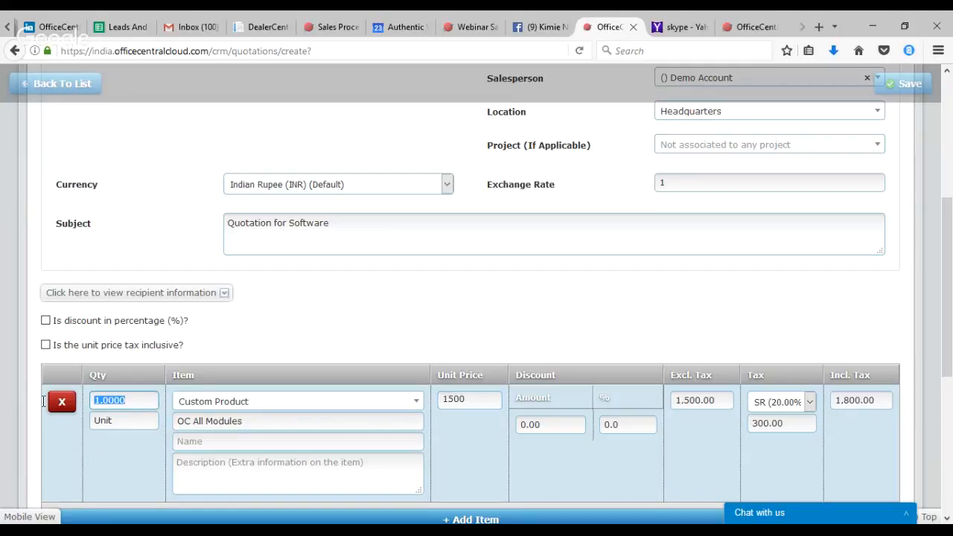
pyautogui.write('12')
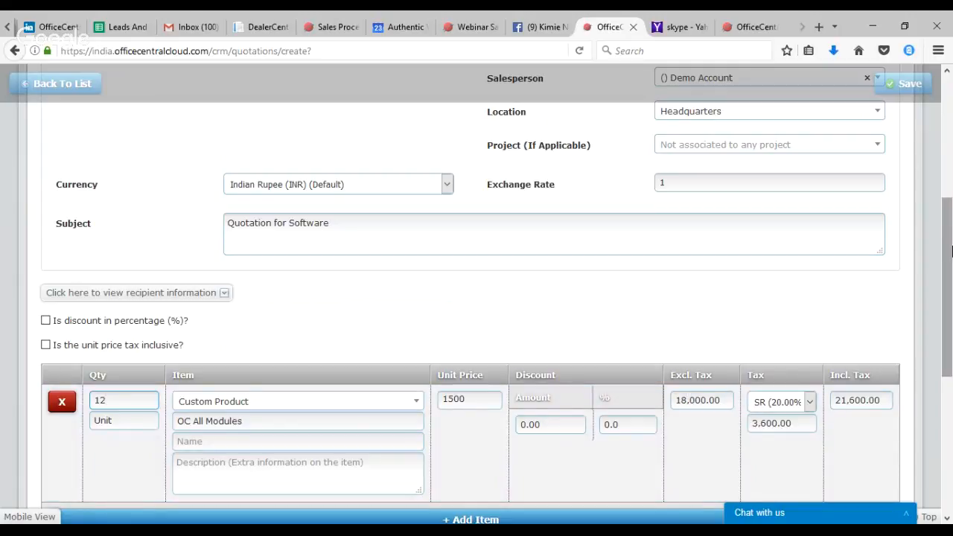
pyautogui.moveTo(949, 256)
pyautogui.mouseDown()
pyautogui.moveTo(949, 296)
pyautogui.moveTo(949, 265)
pyautogui.mouseUp()
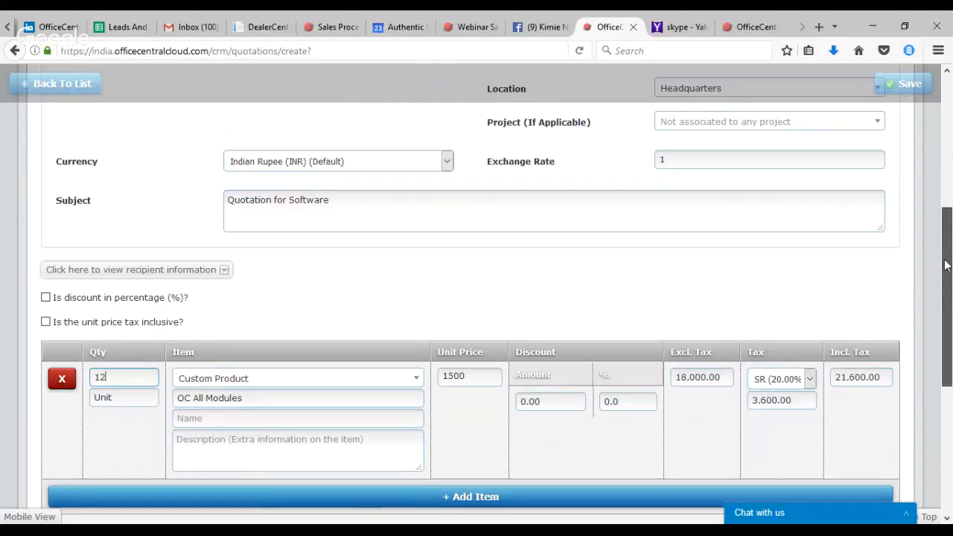
# Name the custom product line "OC All Modules" and save the Novalife Healthcare quotation.
pyautogui.click(910, 84)
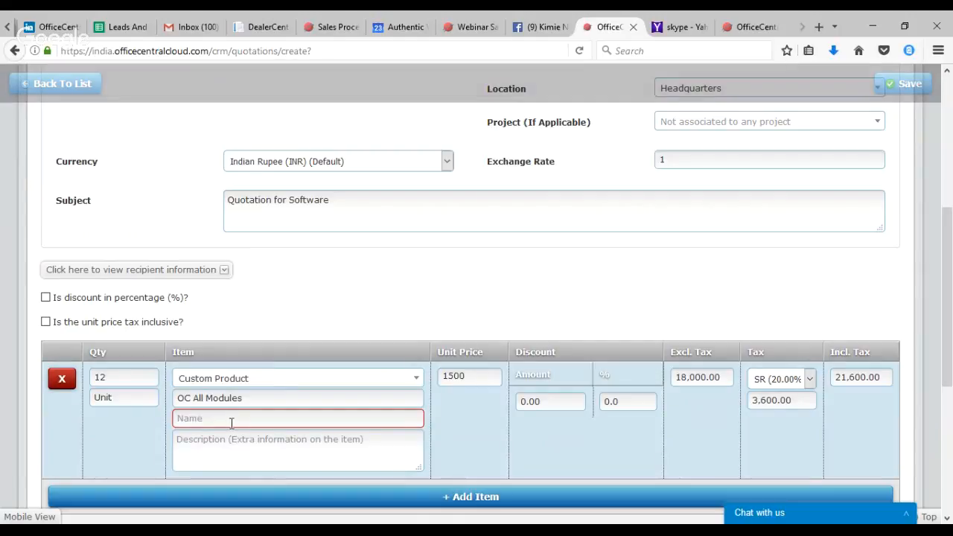
pyautogui.write('O')
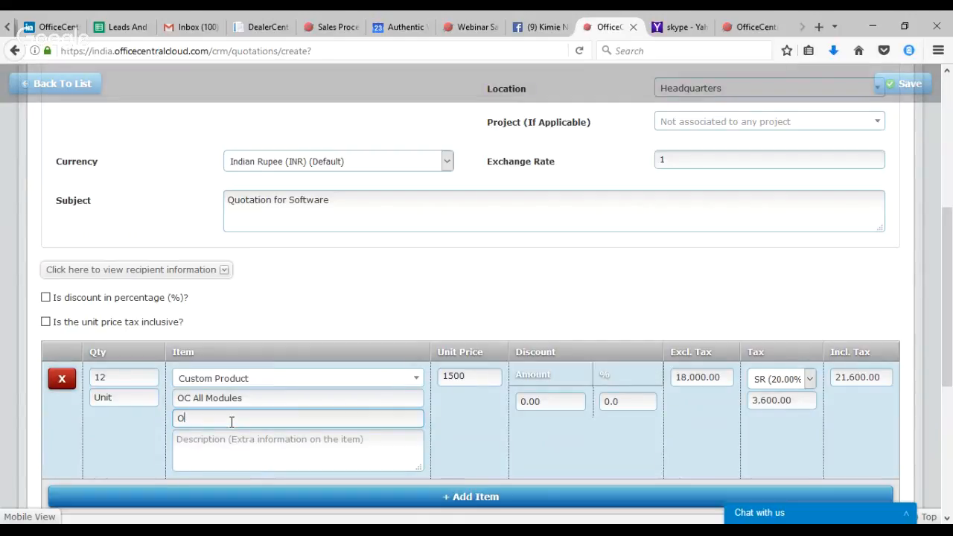
pyautogui.write('C All Modules')
pyautogui.click(903, 85)
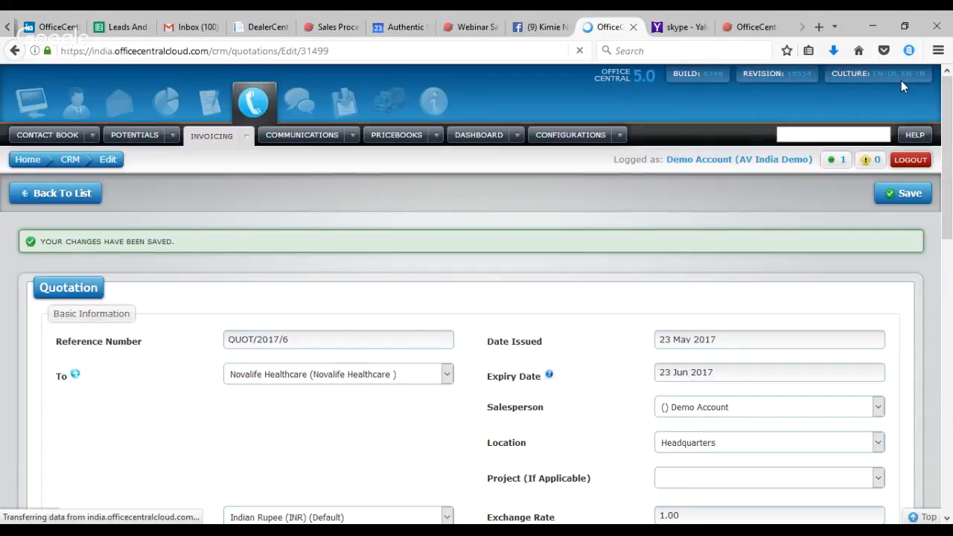
pyautogui.moveTo(946, 150); pyautogui.dragTo(947, 123)
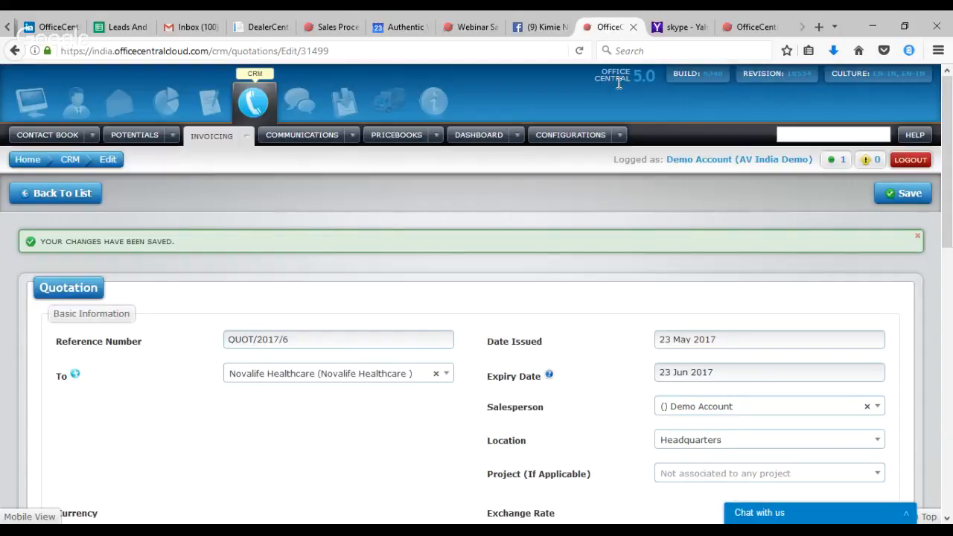
# Open the overall quotations list and view the PDF of the Novalife Healthcare software quotation dated 23 May 2017.
pyautogui.moveTo(246, 136)
pyautogui.moveTo(304, 243)
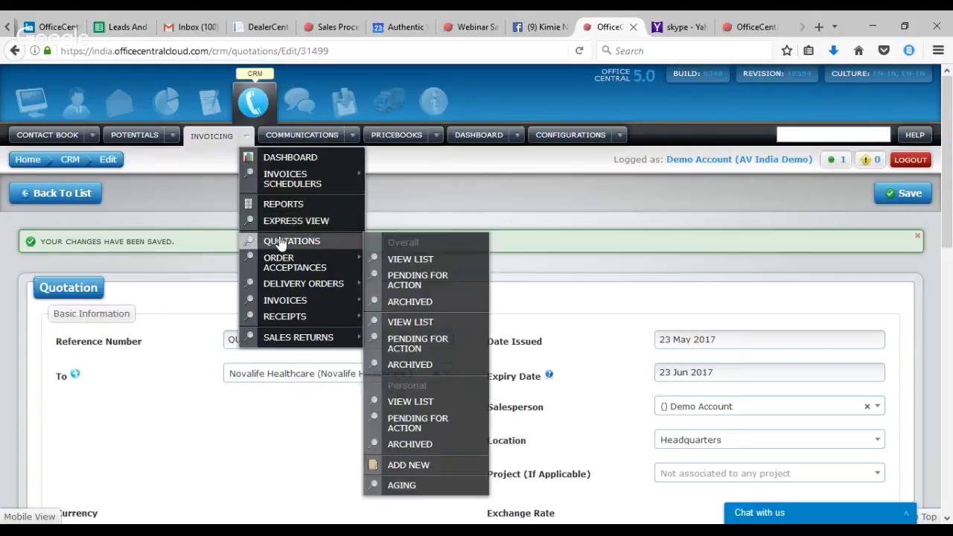
pyautogui.click(416, 259)
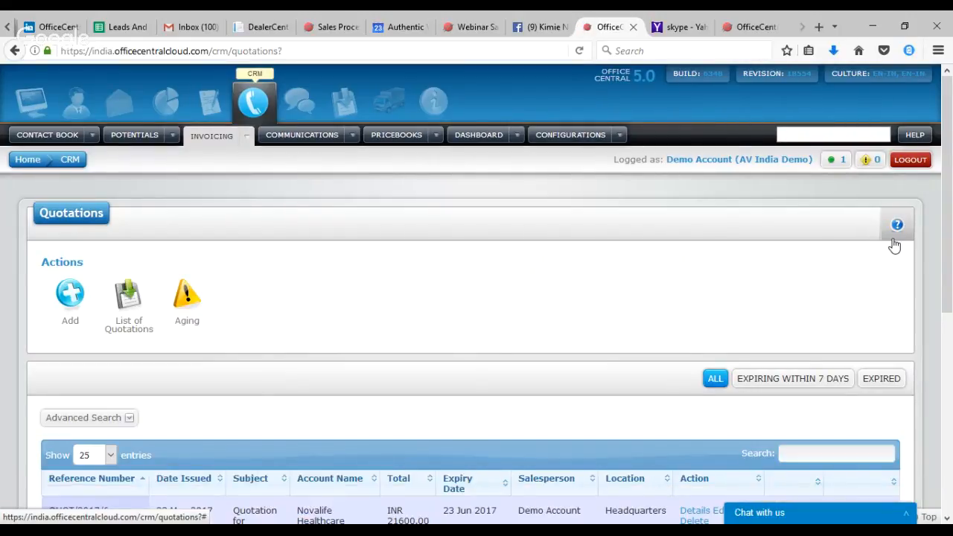
pyautogui.scroll(-2, 947, 223)
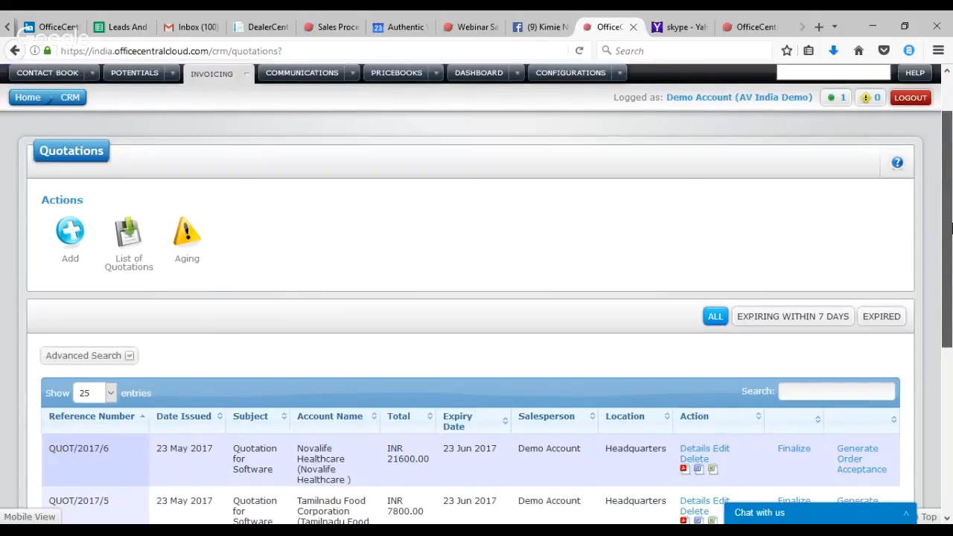
pyautogui.moveTo(950, 228); pyautogui.dragTo(949, 283)
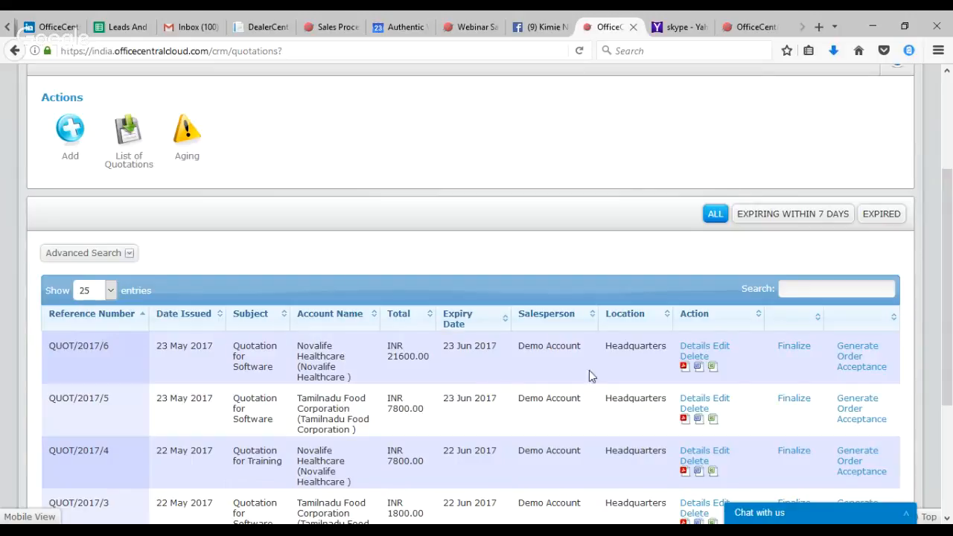
pyautogui.click(684, 367)
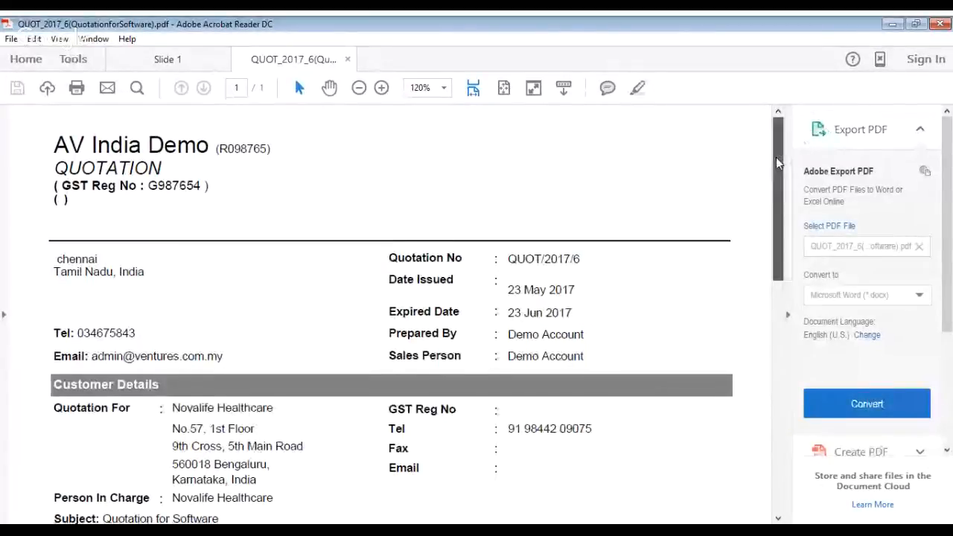
pyautogui.moveTo(777, 157); pyautogui.dragTo(787, 136)
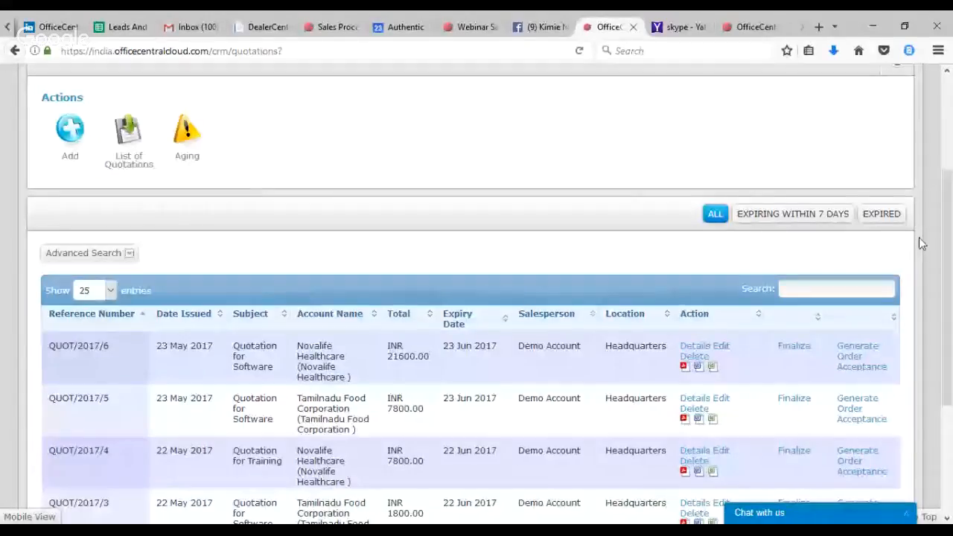
# Generate an order acceptance from the Novalife Healthcare software quotation dated 23 May 2017 in the overall quotations list.
pyautogui.scroll(-1, 947, 298)
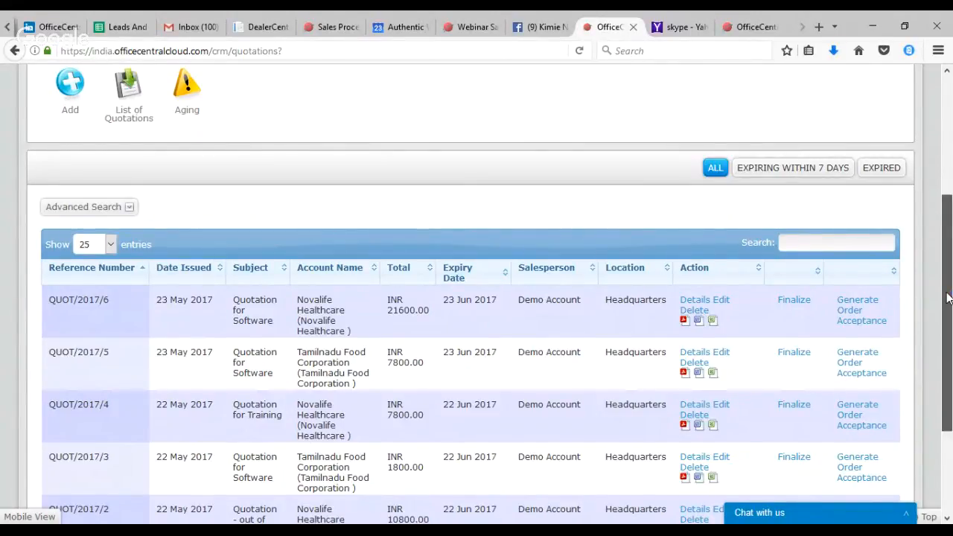
pyautogui.moveTo(947, 297); pyautogui.dragTo(933, 60)
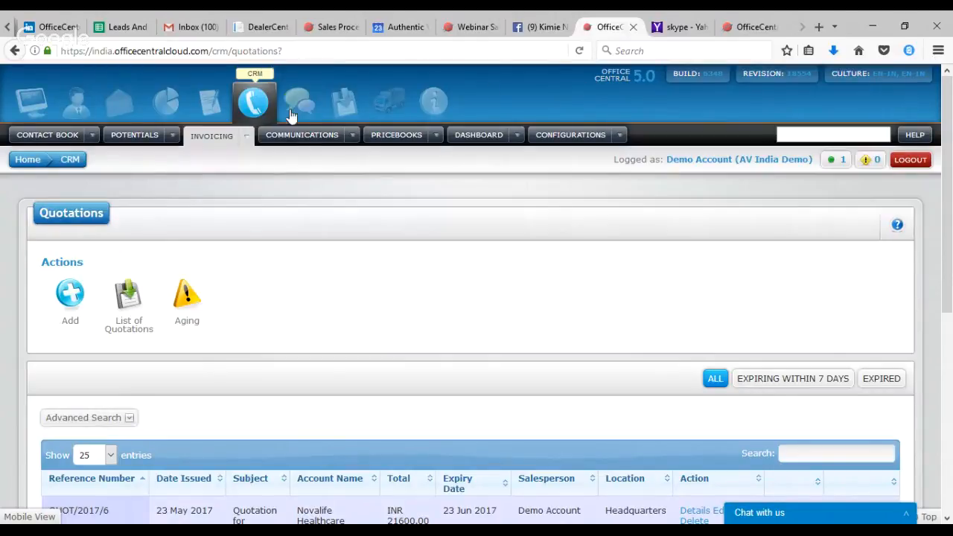
pyautogui.click(246, 136)
pyautogui.moveTo(258, 248)
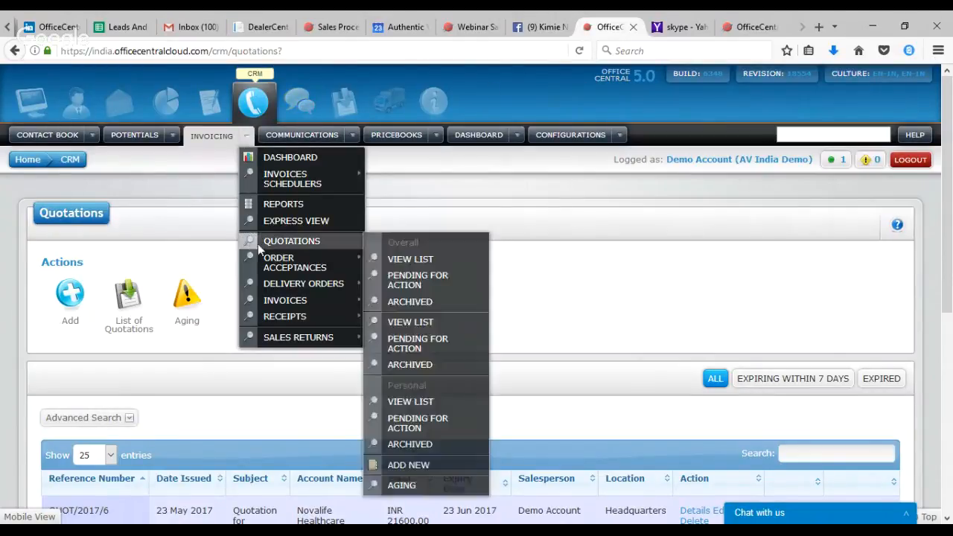
pyautogui.moveTo(286, 289)
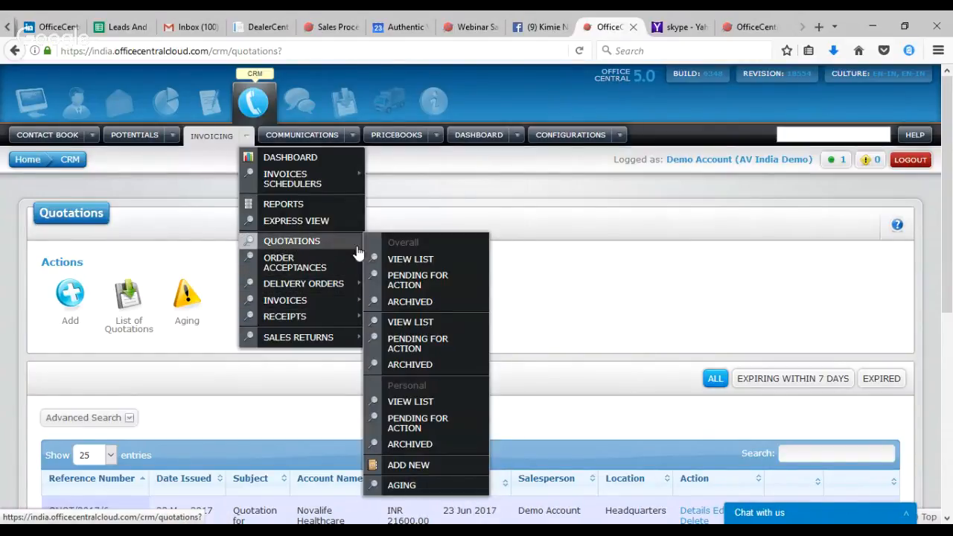
pyautogui.click(395, 259)
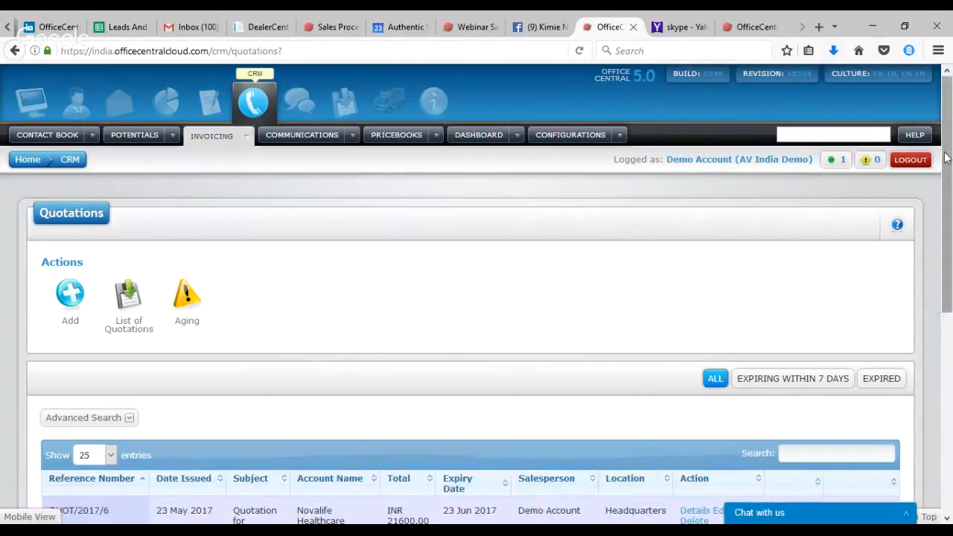
pyautogui.moveTo(946, 157); pyautogui.dragTo(951, 242)
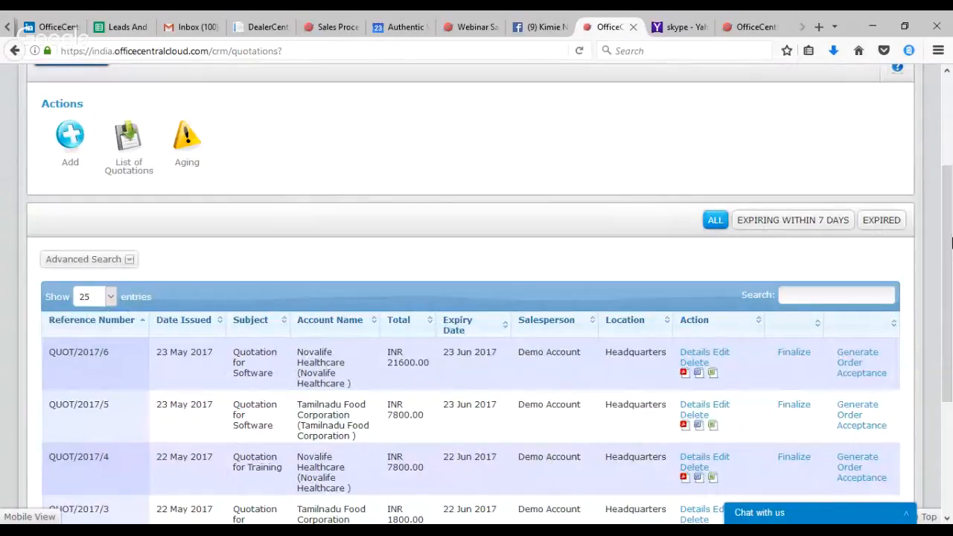
pyautogui.click(852, 366)
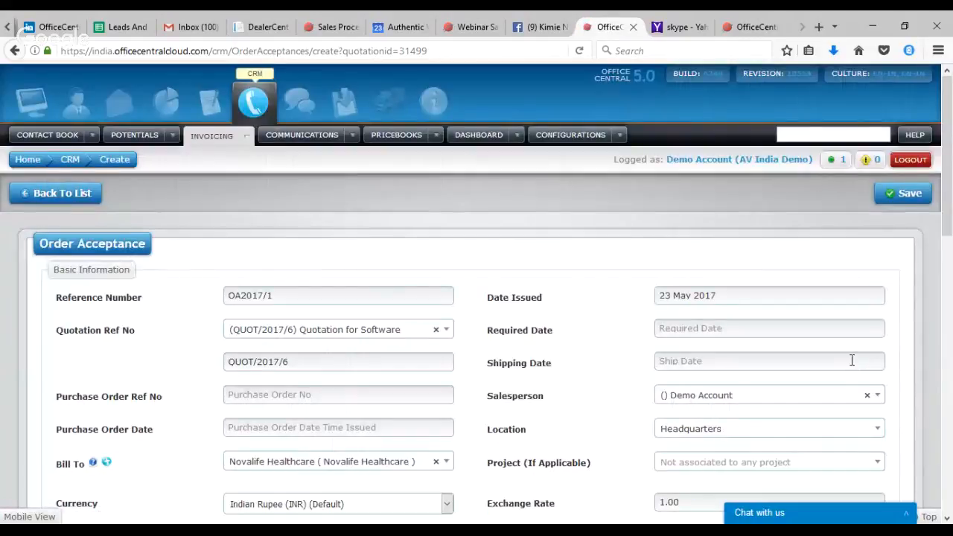
# Check the details carried over to the order acceptance, from basic information to terms and remarks, and save it.
pyautogui.moveTo(951, 190); pyautogui.dragTo(950, 293)
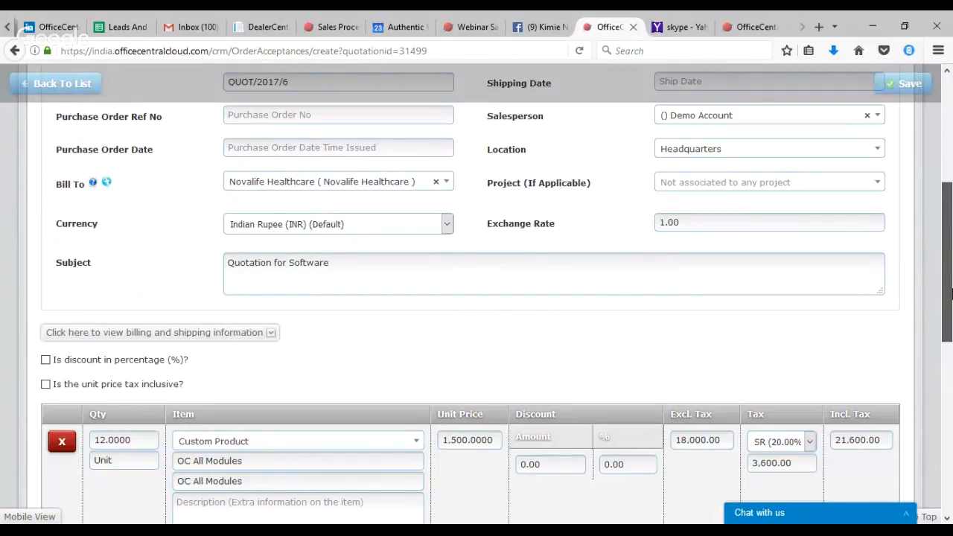
pyautogui.moveTo(950, 293); pyautogui.dragTo(950, 476)
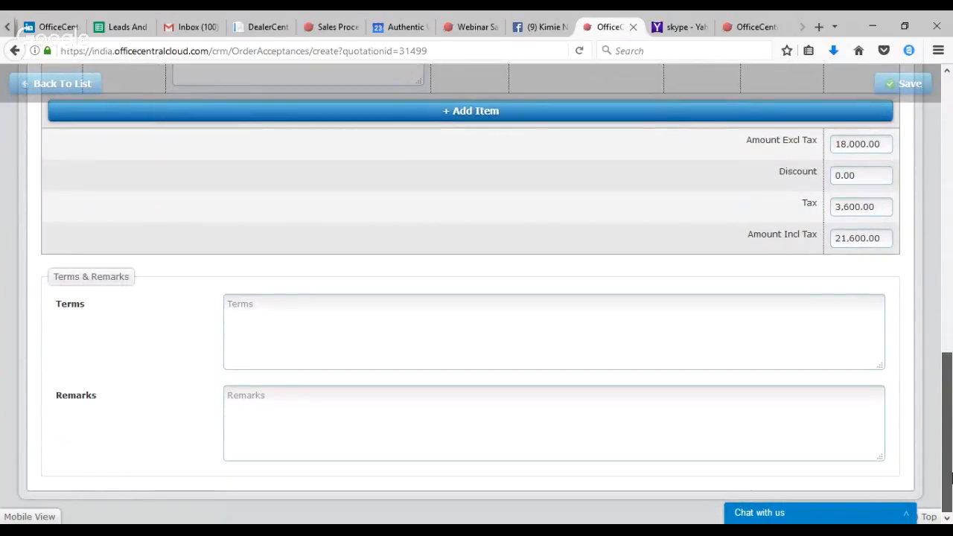
pyautogui.moveTo(950, 463); pyautogui.dragTo(951, 269)
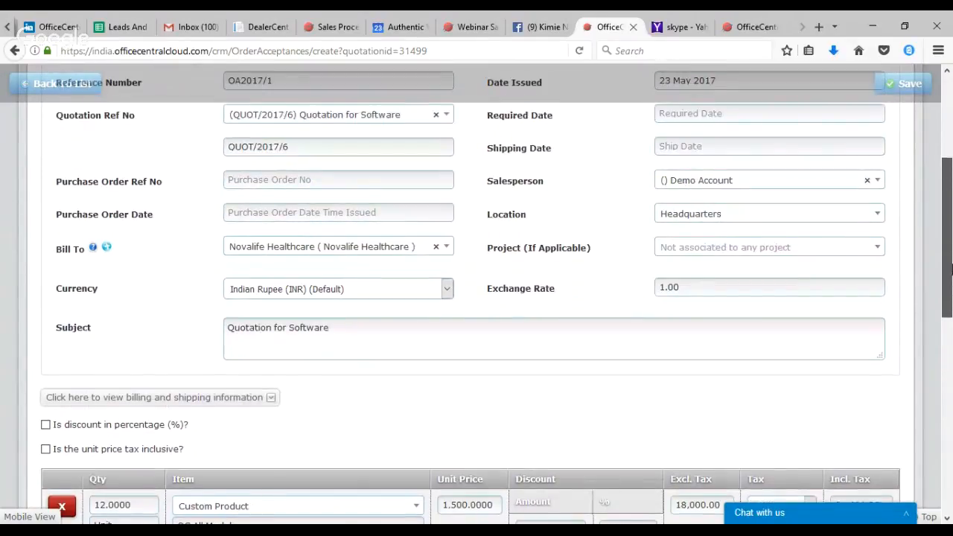
pyautogui.click(903, 84)
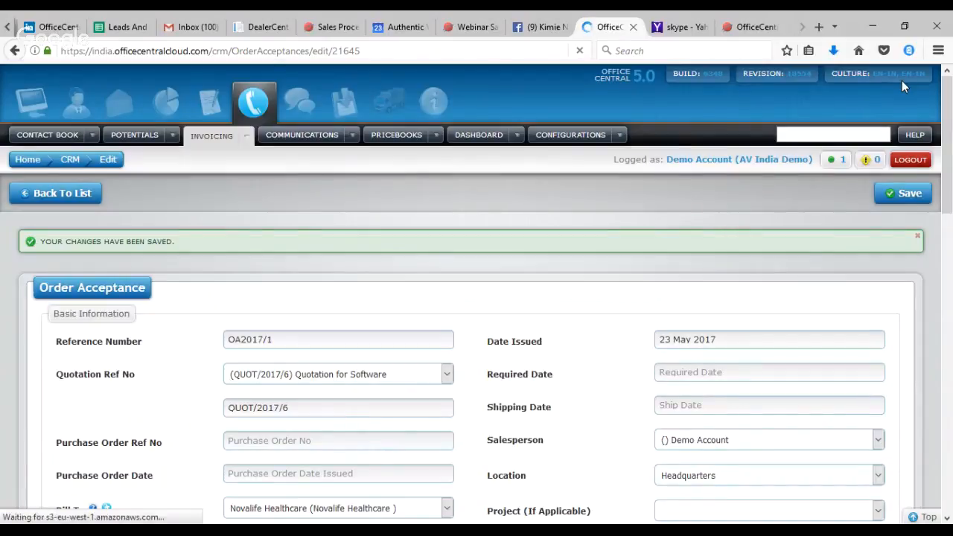
pyautogui.click(907, 192)
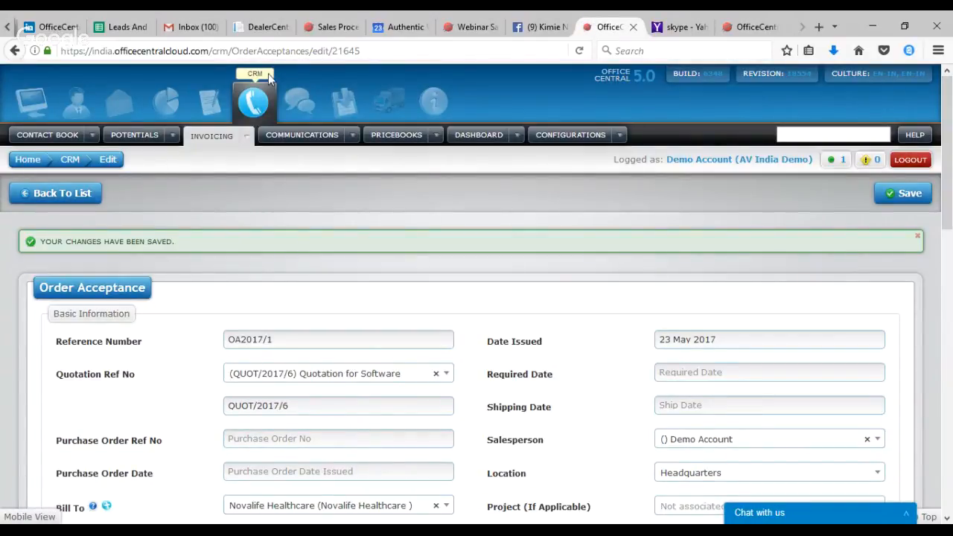
# Open the overall order acceptances list and generate a delivery order from the Novalife Healthcare order acceptance.
pyautogui.click(245, 140)
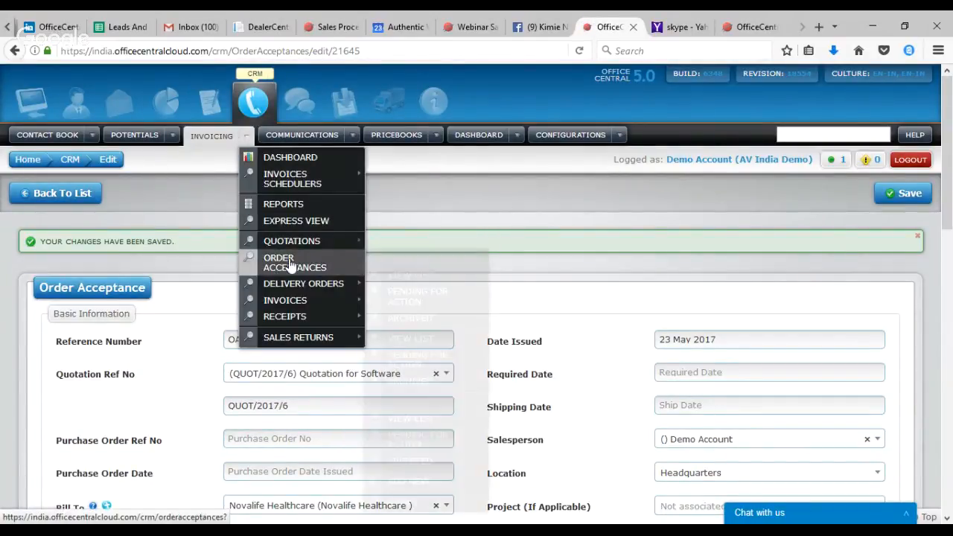
pyautogui.moveTo(316, 267)
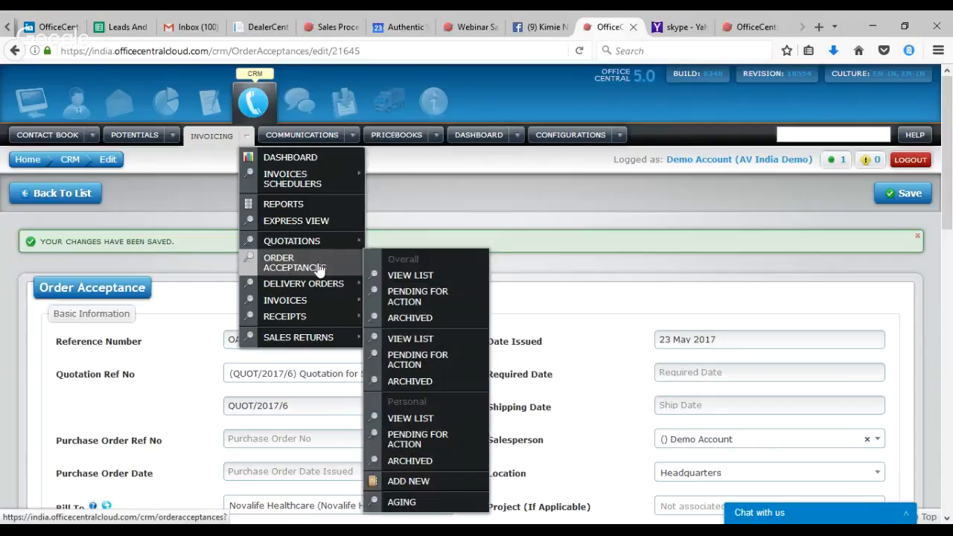
pyautogui.click(402, 275)
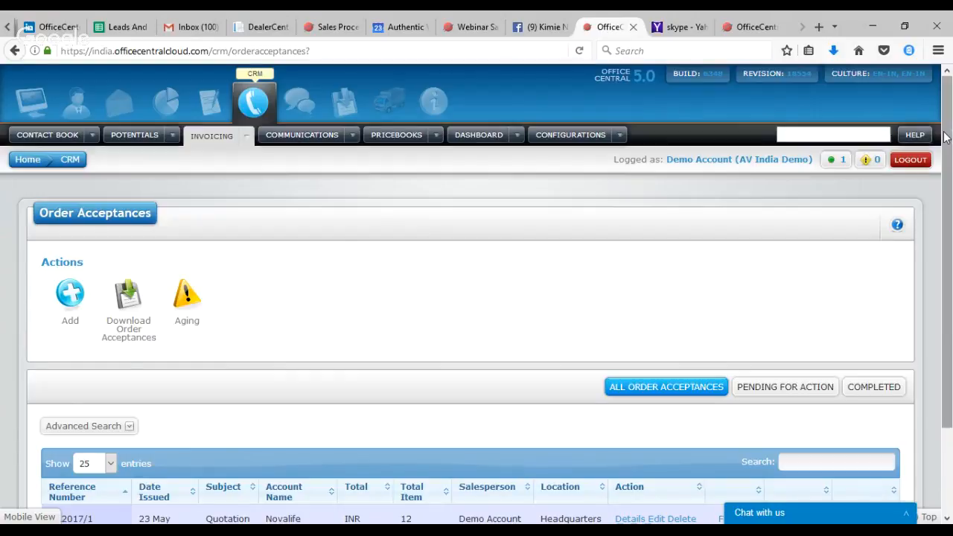
pyautogui.moveTo(947, 139); pyautogui.dragTo(950, 239)
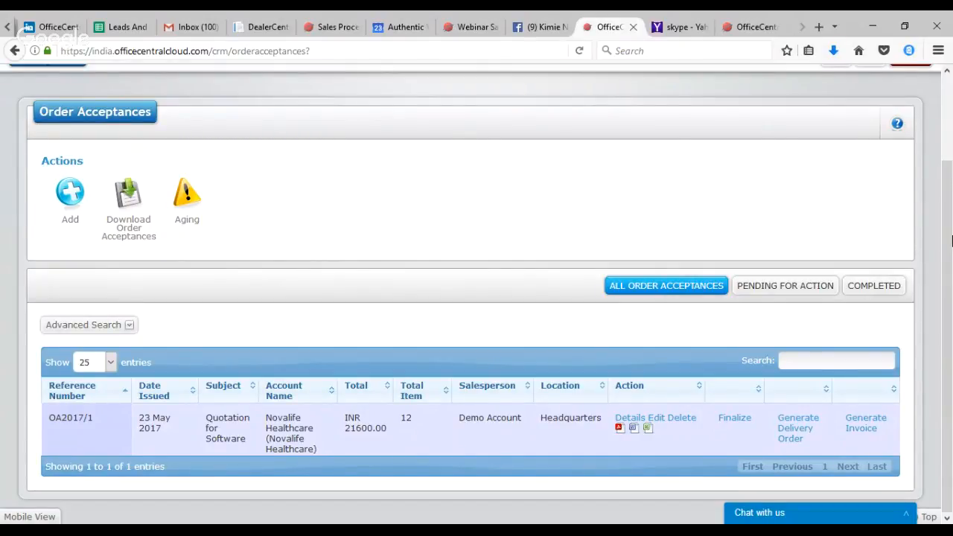
pyautogui.click(793, 428)
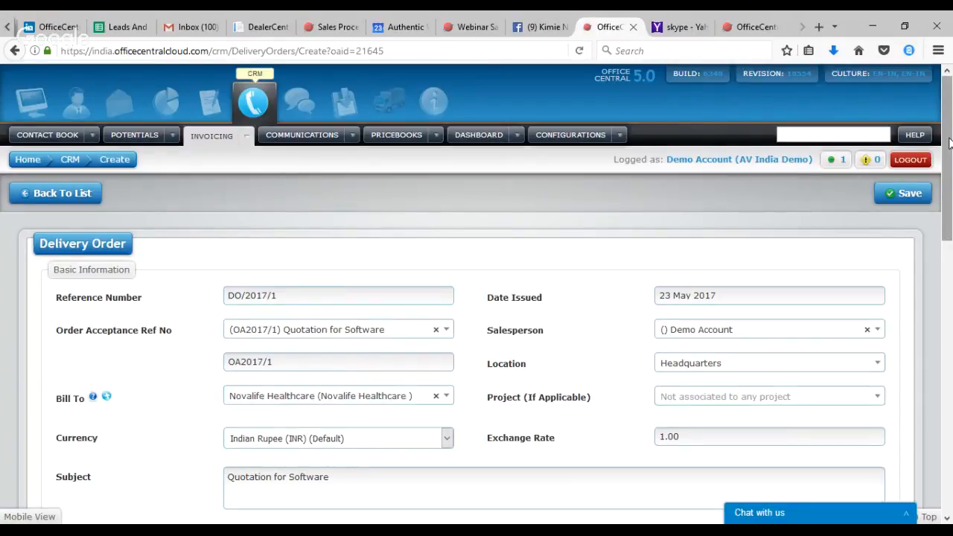
# Review the Novalife Healthcare delivery order form and save it with its prefilled details.
pyautogui.moveTo(949, 142); pyautogui.dragTo(950, 222)
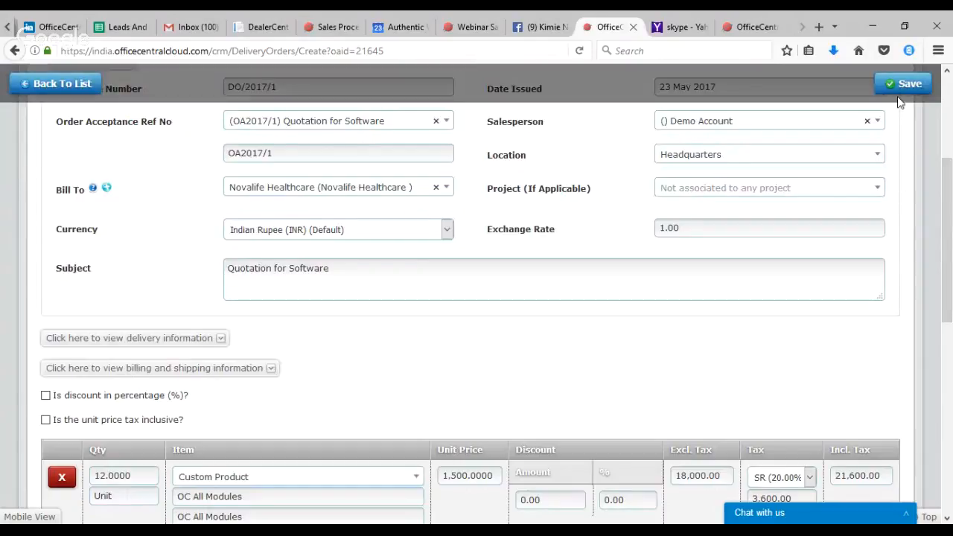
pyautogui.click(907, 85)
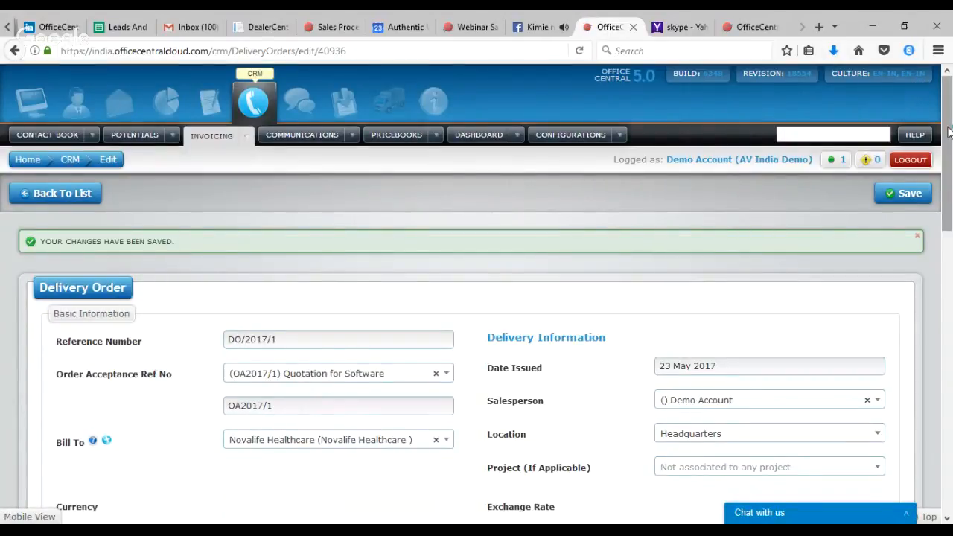
pyautogui.moveTo(947, 132)
pyautogui.mouseDown()
pyautogui.moveTo(947, 290)
pyautogui.moveTo(946, 74)
pyautogui.moveTo(950, 447)
pyautogui.moveTo(950, 117)
pyautogui.mouseUp()
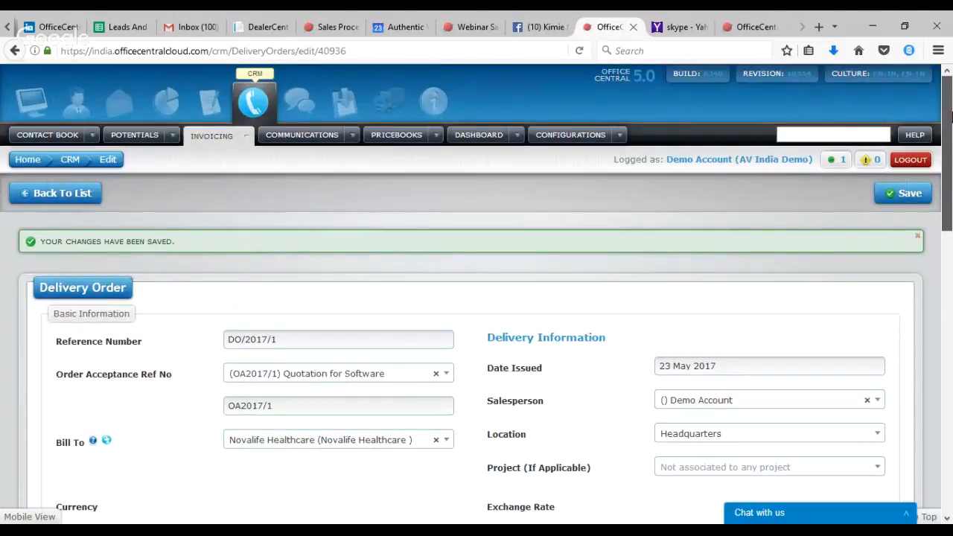
pyautogui.click(902, 200)
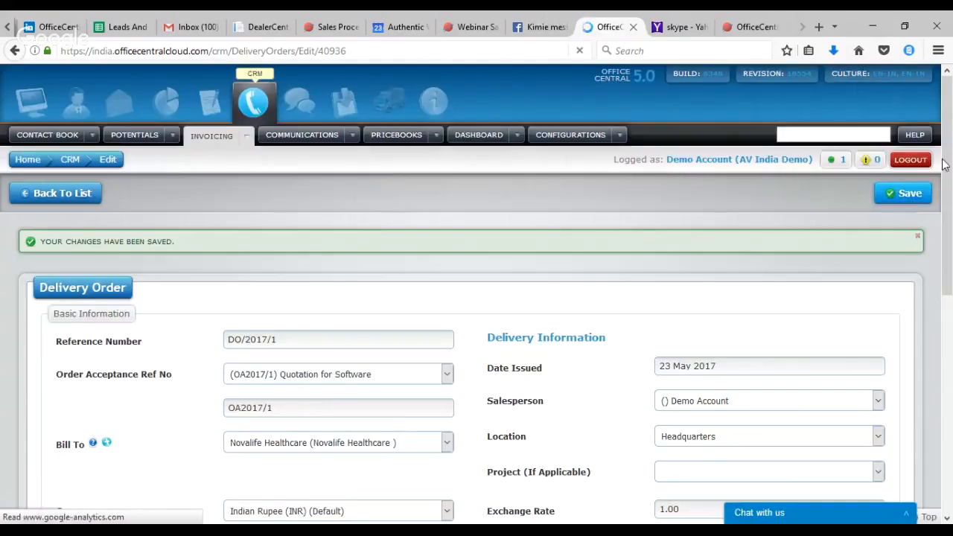
pyautogui.moveTo(947, 168); pyautogui.dragTo(950, 135)
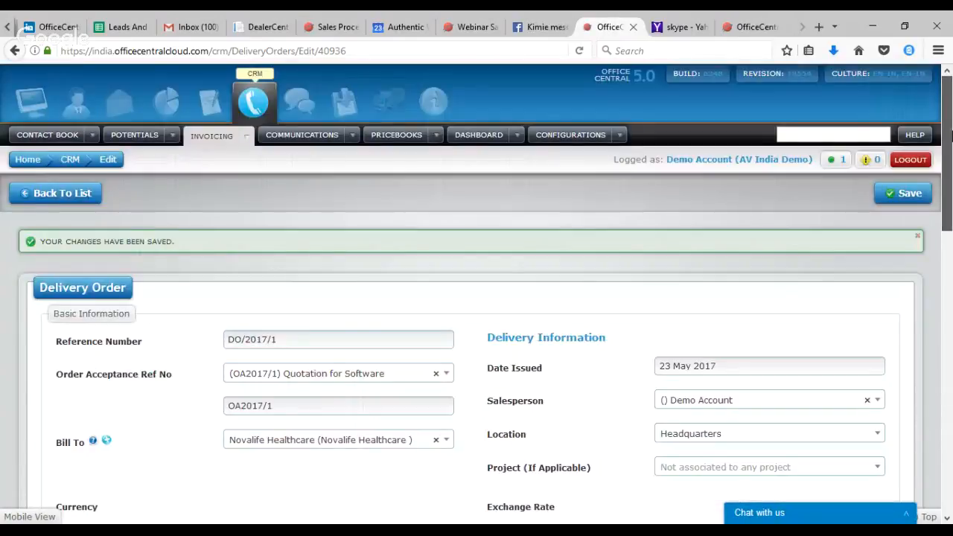
# Open the overall delivery orders list and generate an invoice from the Novalife Healthcare delivery order.
pyautogui.click(248, 135)
pyautogui.moveTo(287, 302)
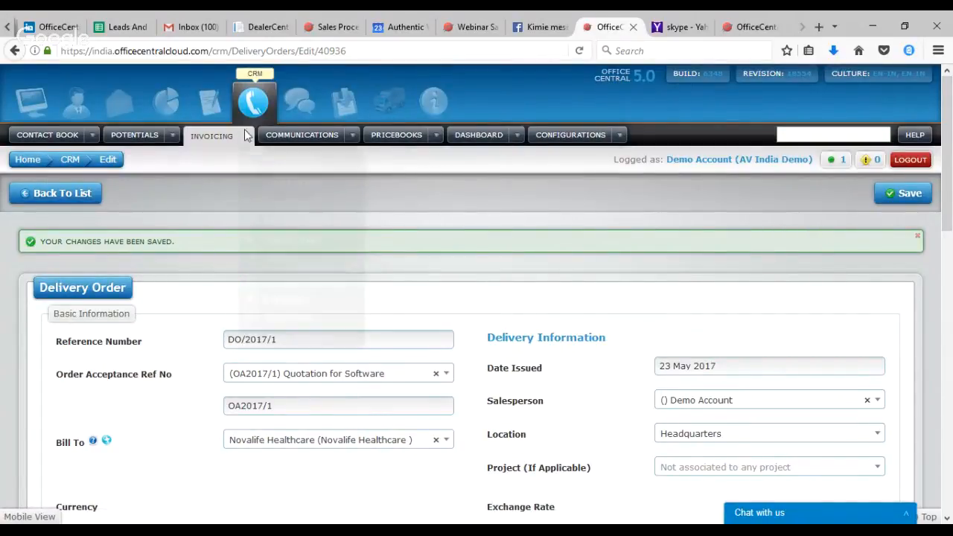
pyautogui.click(246, 134)
pyautogui.moveTo(313, 286)
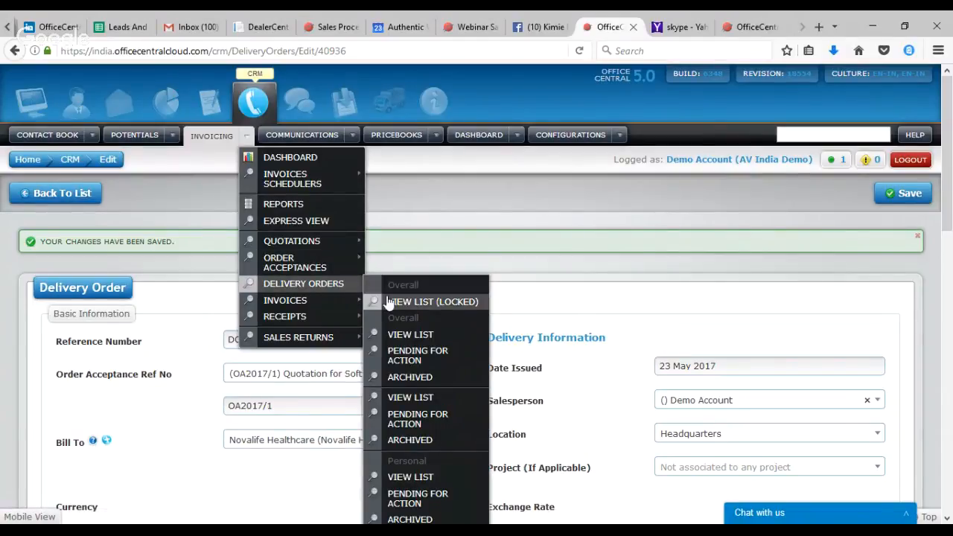
pyautogui.click(402, 334)
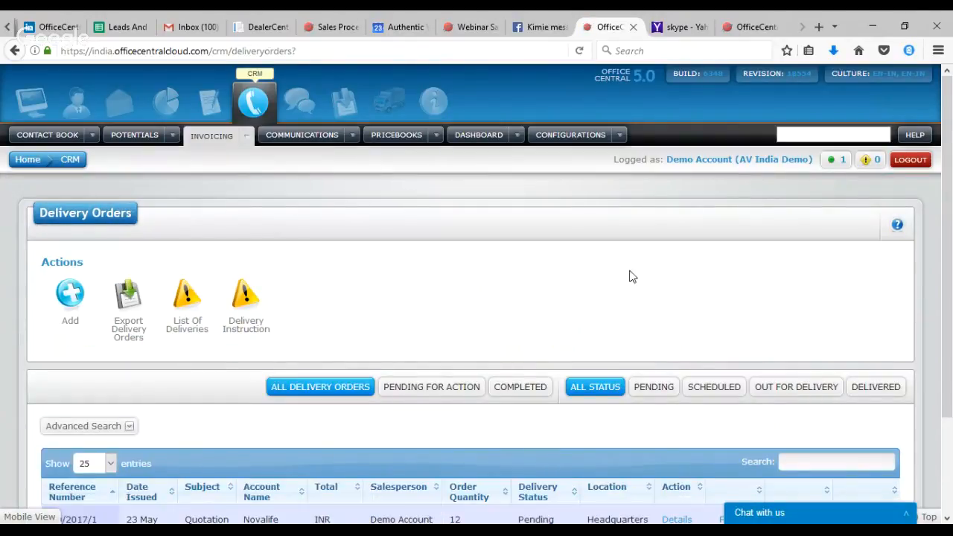
pyautogui.moveTo(949, 258); pyautogui.dragTo(950, 363)
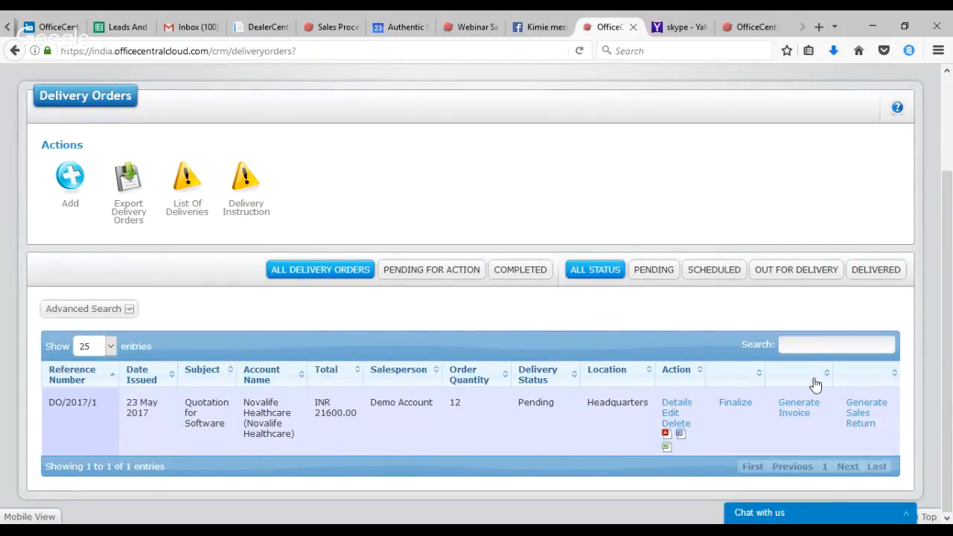
pyautogui.click(794, 412)
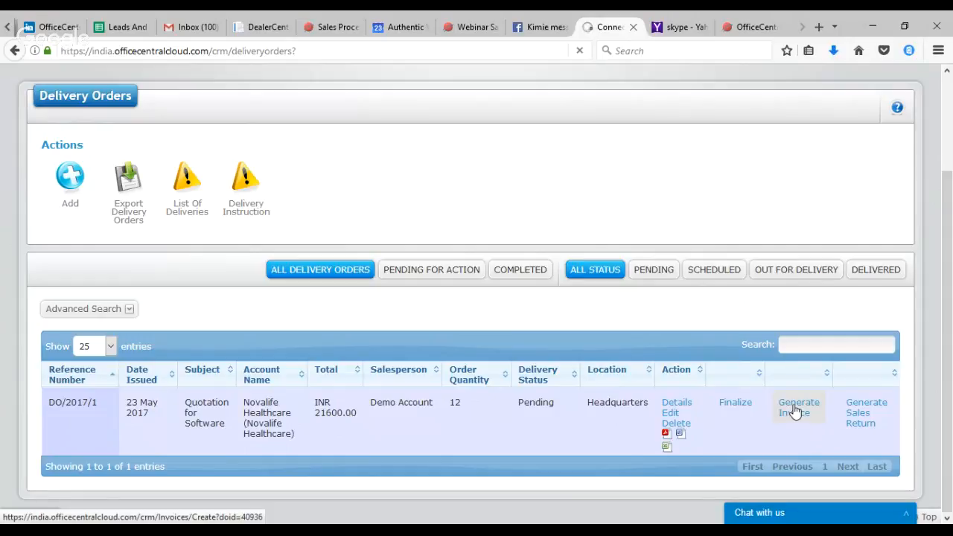
pyautogui.click(795, 410)
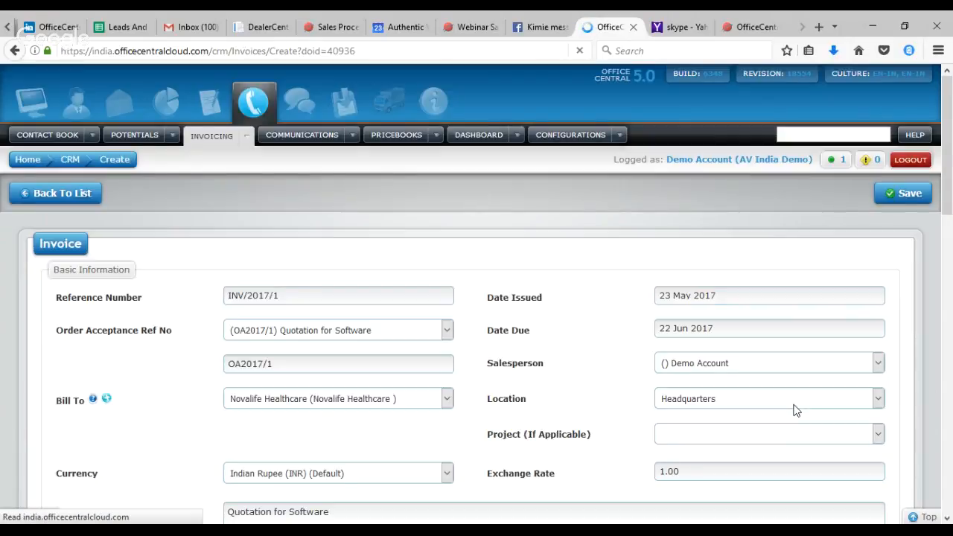
# Review the Novalife Healthcare invoice, keep Maybank as the bank and Issue Invoice Only as the payment status, and save it.
pyautogui.scroll(-2, 949, 210)
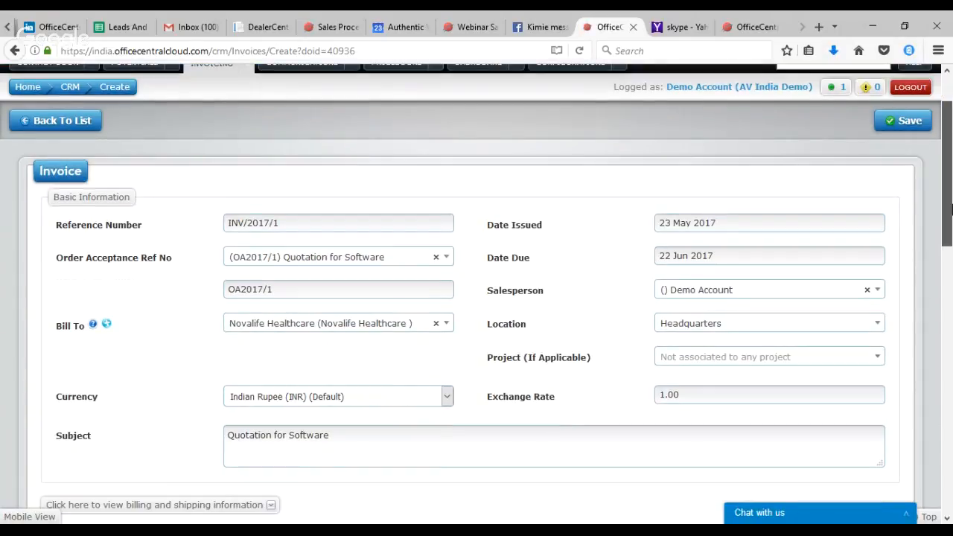
pyautogui.moveTo(950, 210); pyautogui.dragTo(950, 435)
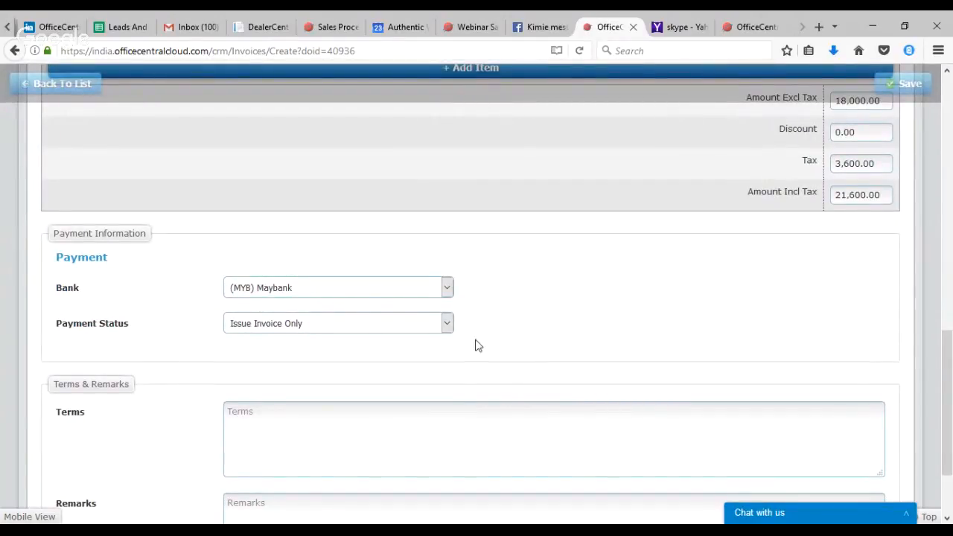
pyautogui.click(449, 288)
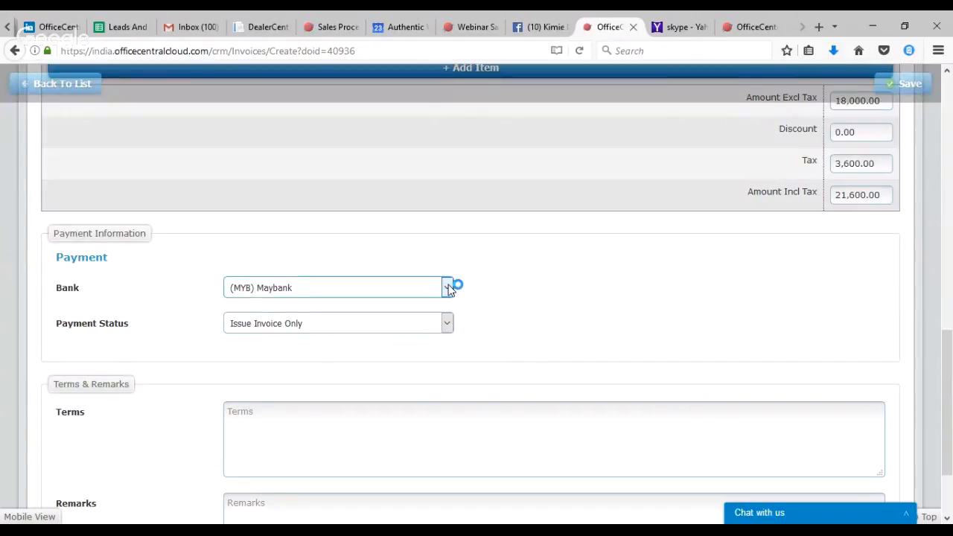
pyautogui.click(447, 325)
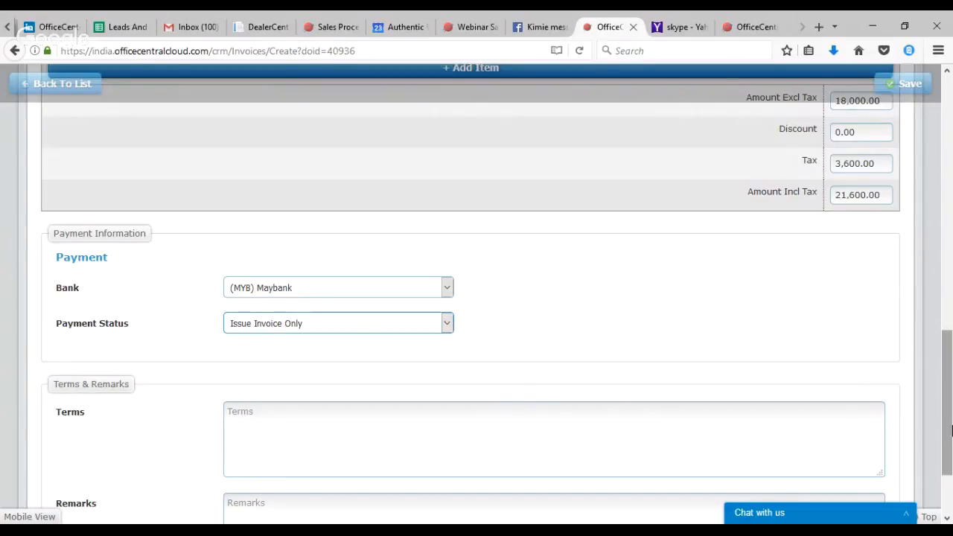
pyautogui.moveTo(944, 442); pyautogui.dragTo(949, 202)
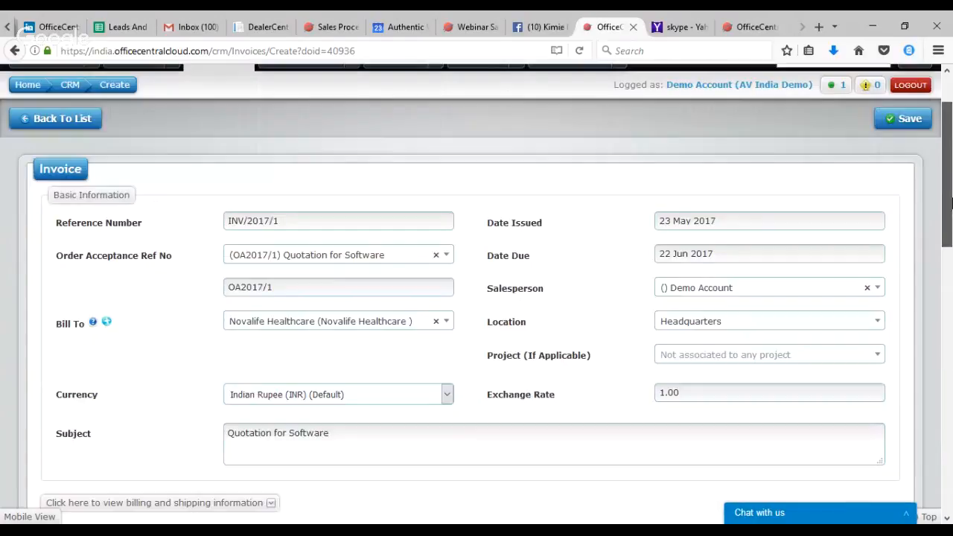
pyautogui.click(914, 118)
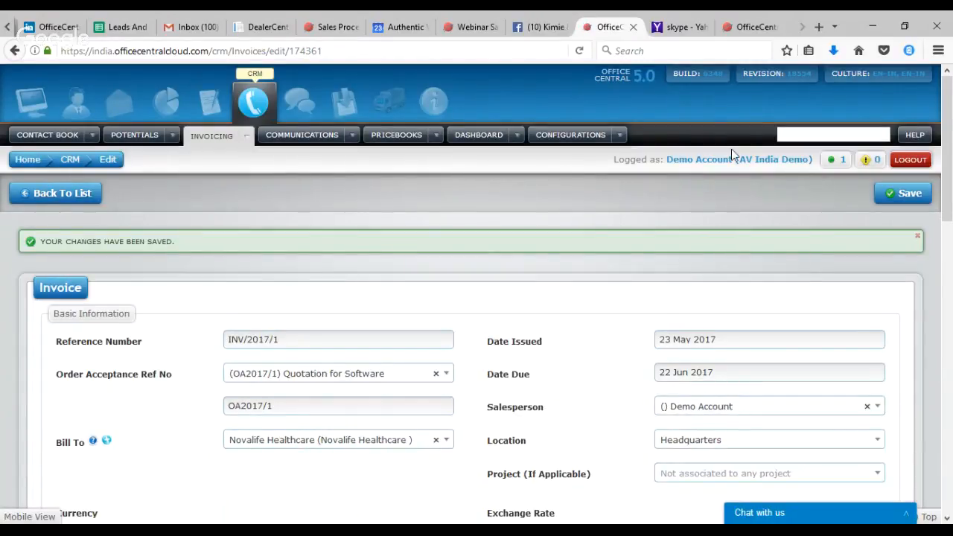
# Open the overall invoices list and generate a receipt from the Novalife Healthcare invoice.
pyautogui.click(246, 137)
pyautogui.moveTo(255, 246)
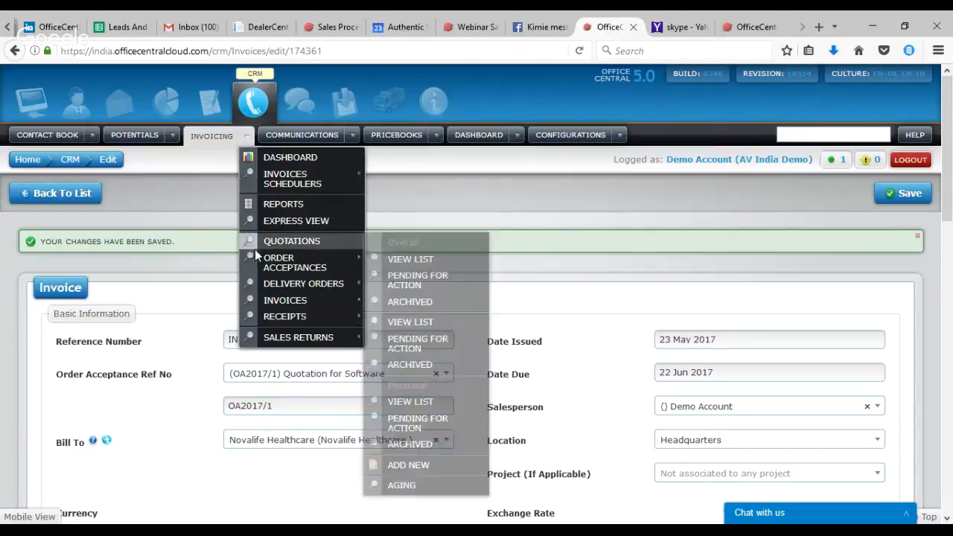
pyautogui.moveTo(251, 143)
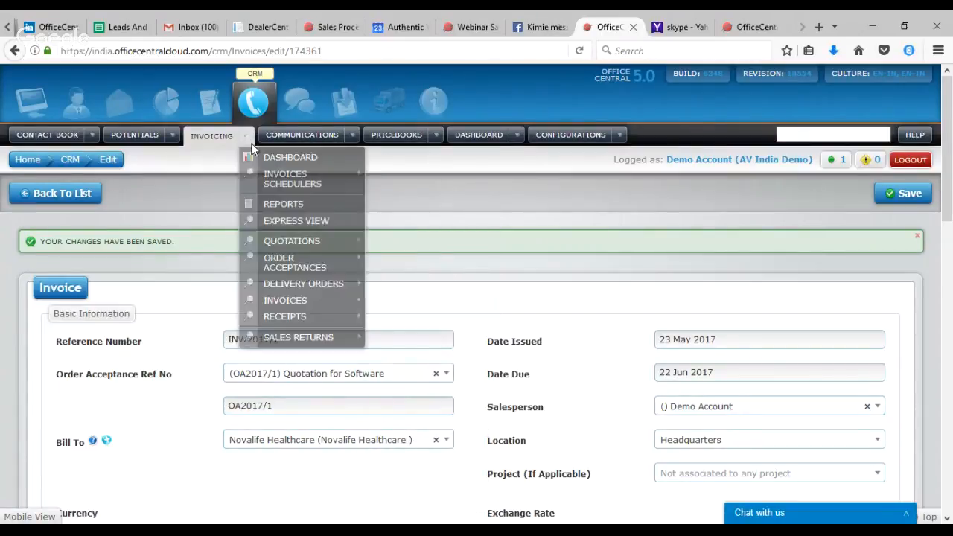
pyautogui.moveTo(287, 301)
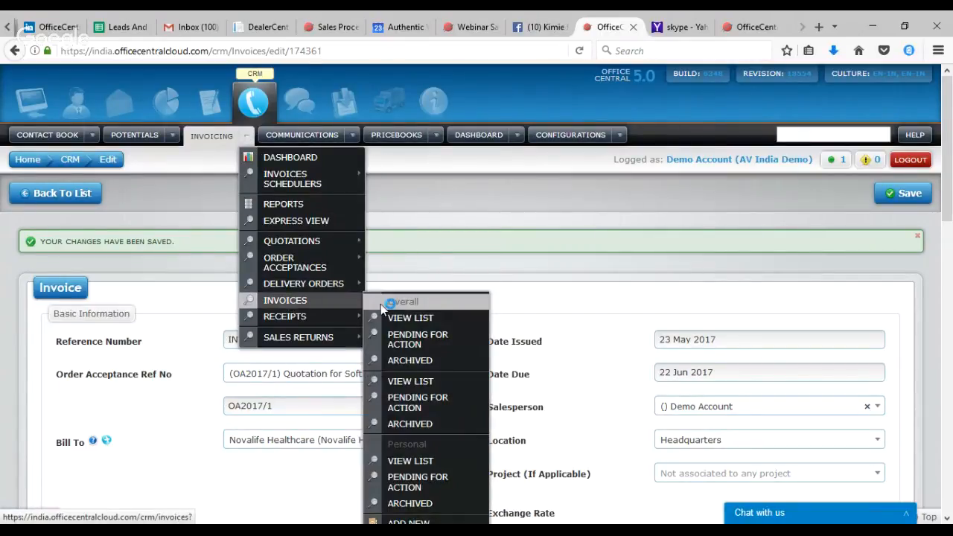
pyautogui.click(399, 317)
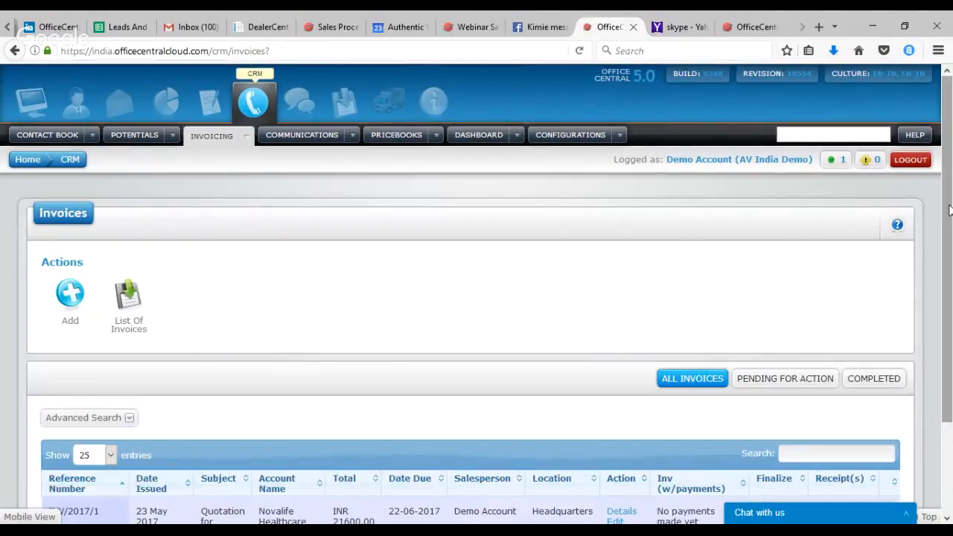
pyautogui.scroll(-3, 949, 209)
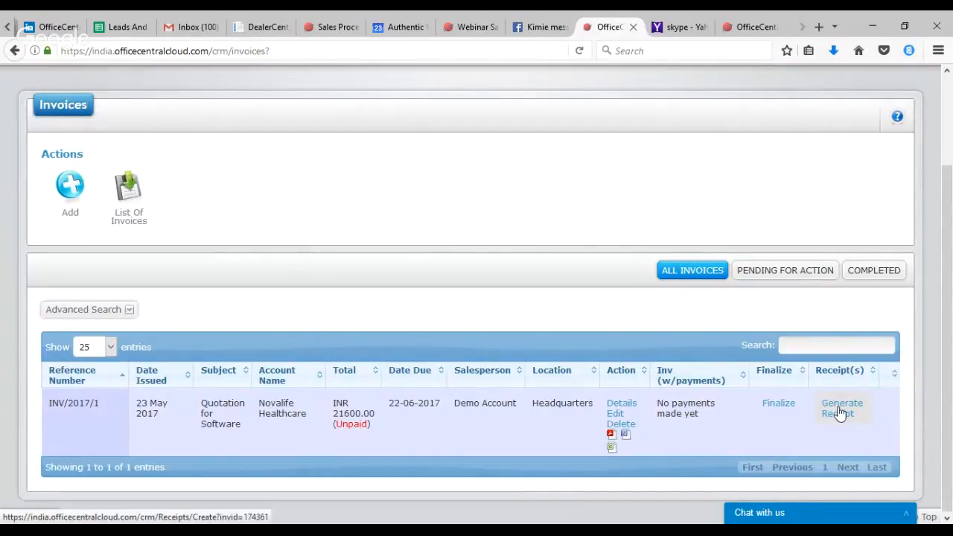
pyautogui.click(839, 411)
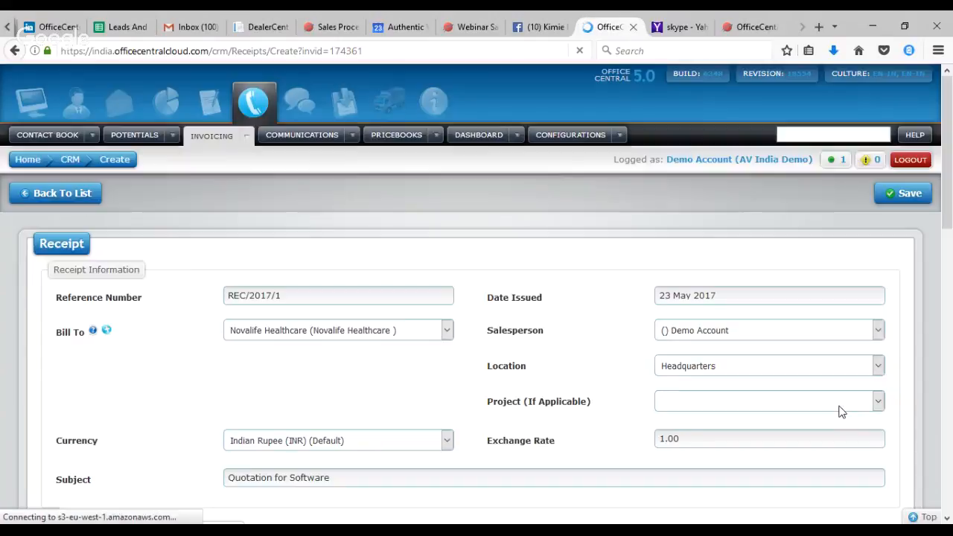
# Set the payment amount for the invoice on the receipt to 21600 and save the receipt.
pyautogui.moveTo(949, 214); pyautogui.dragTo(950, 365)
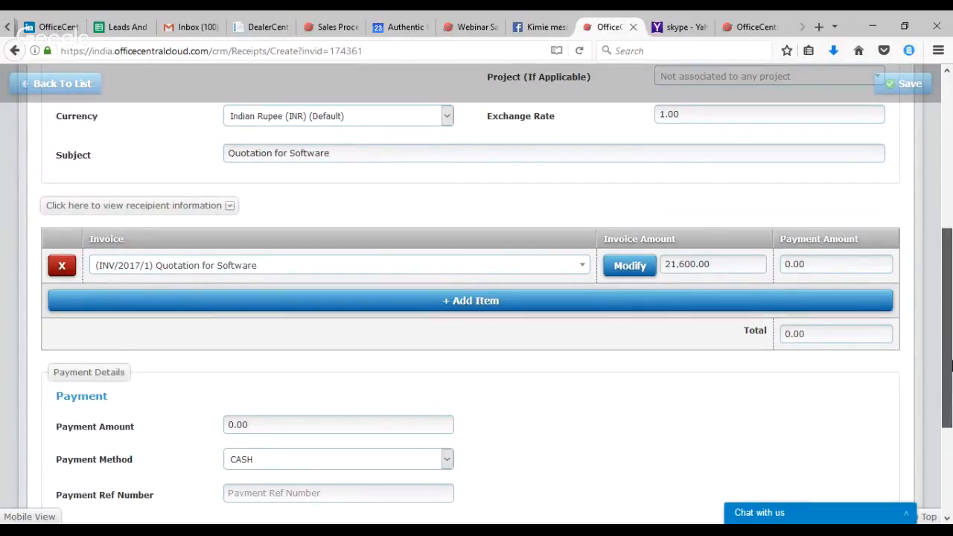
pyautogui.moveTo(950, 365); pyautogui.dragTo(950, 324)
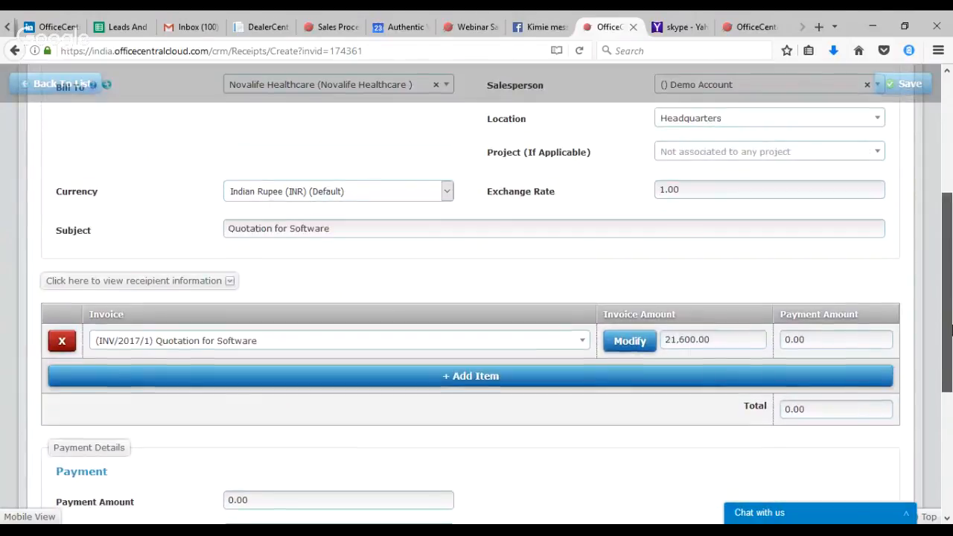
pyautogui.click(810, 339)
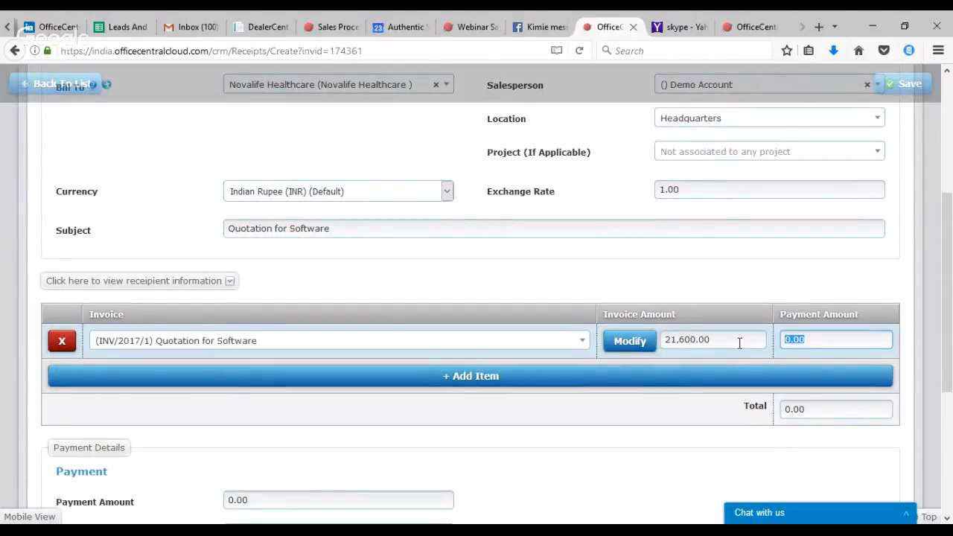
pyautogui.write('21600')
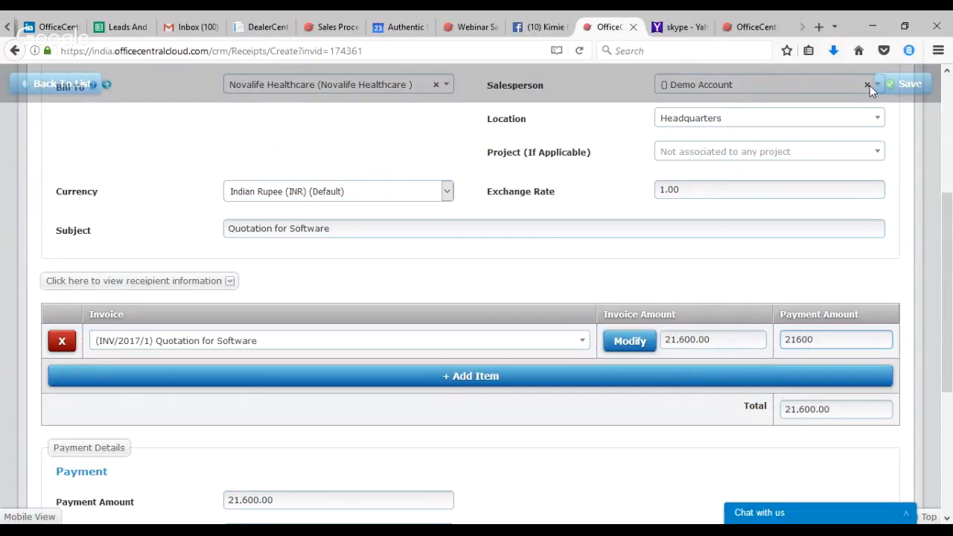
pyautogui.click(901, 87)
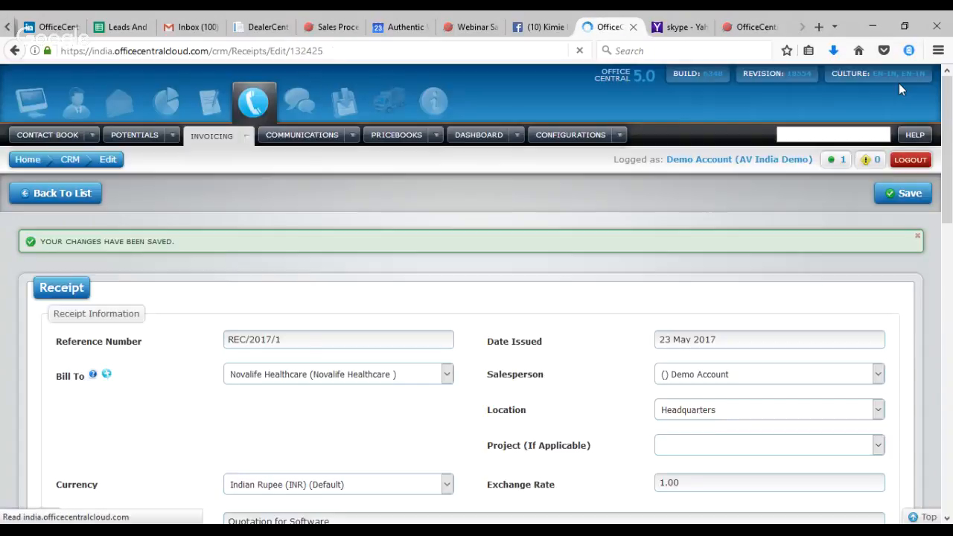
pyautogui.click(908, 195)
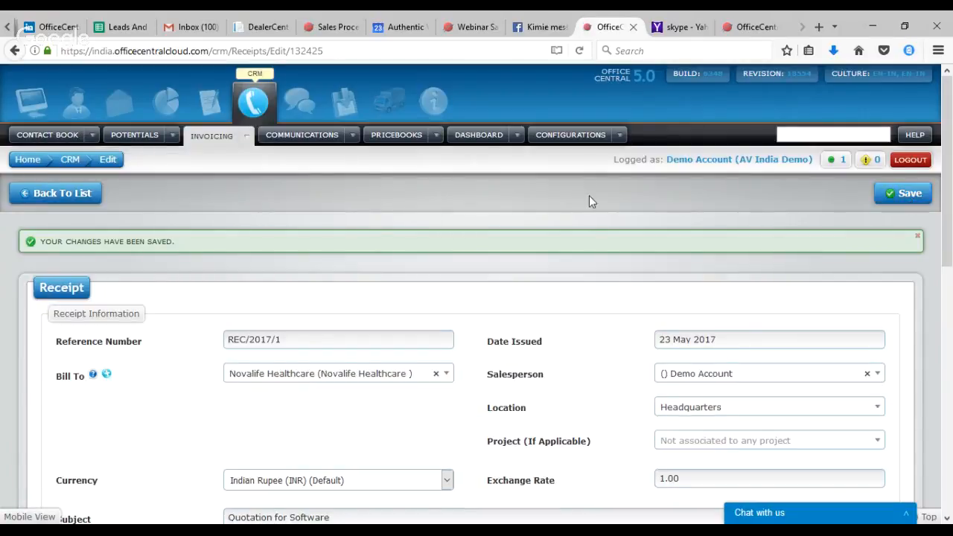
# Finalize the Novalife Healthcare software quotation dated 23 May 2017 in the overall quotations list and check its row.
pyautogui.click(247, 138)
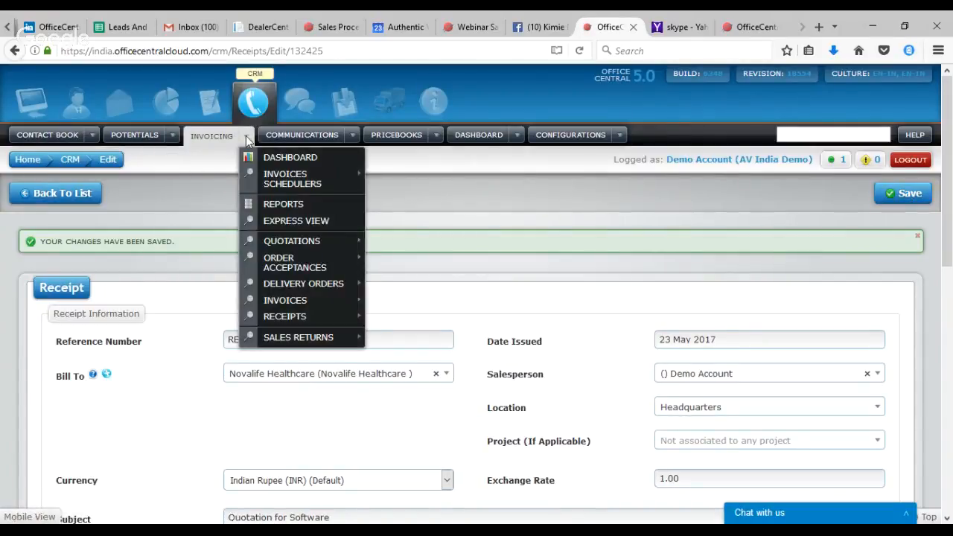
pyautogui.moveTo(272, 243)
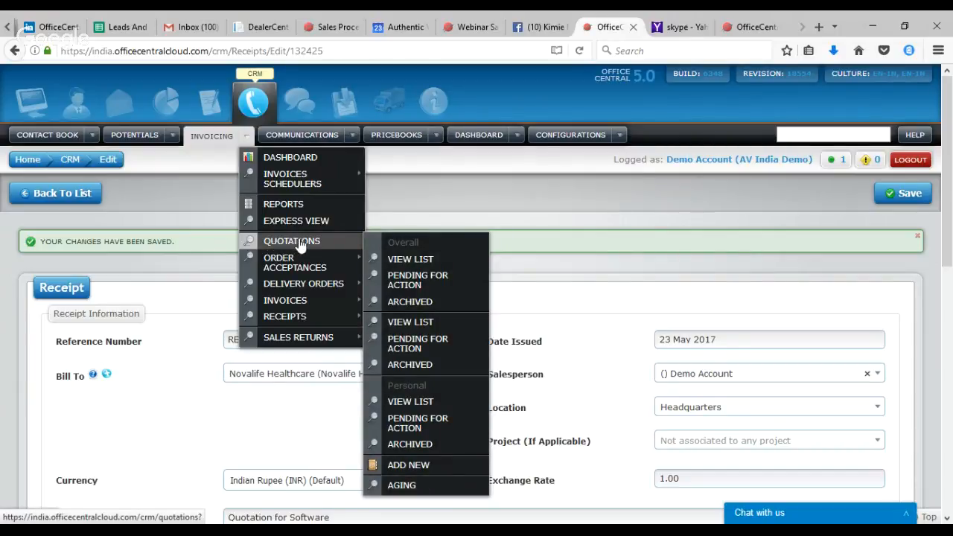
pyautogui.click(410, 264)
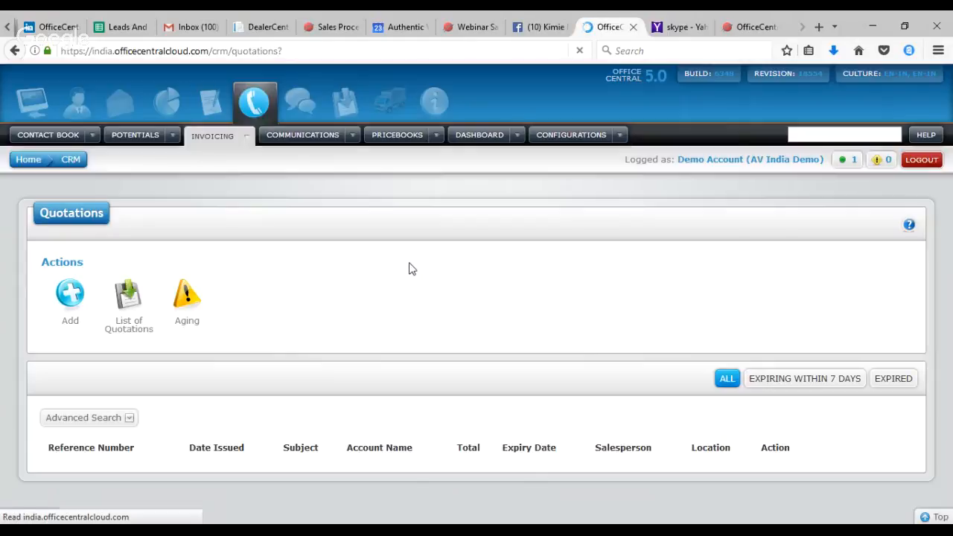
pyautogui.moveTo(946, 135); pyautogui.dragTo(948, 214)
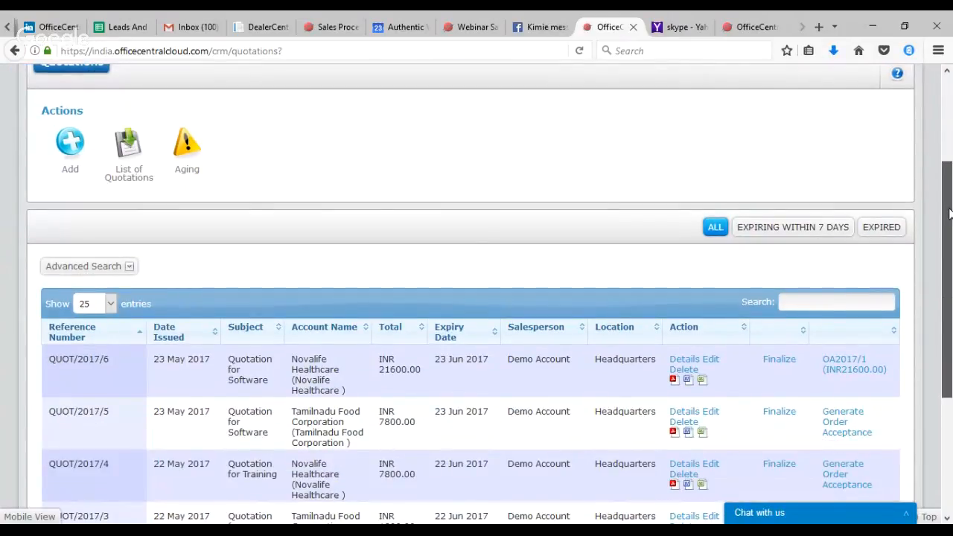
pyautogui.moveTo(948, 214); pyautogui.dragTo(948, 222)
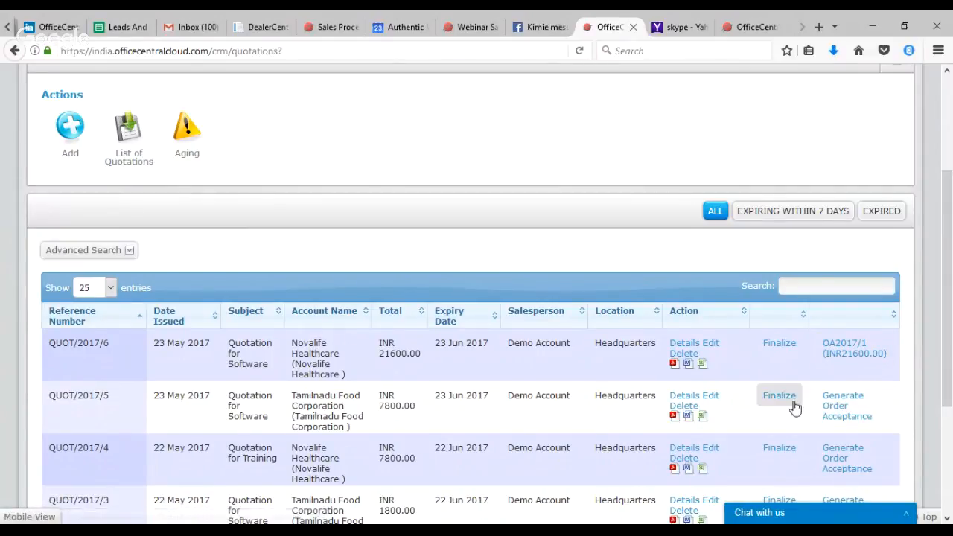
pyautogui.click(779, 345)
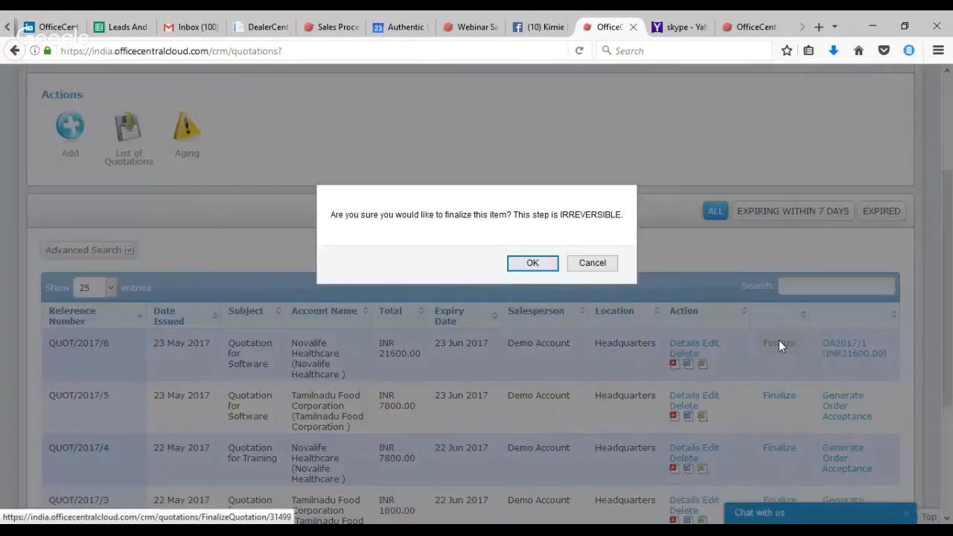
pyautogui.click(531, 264)
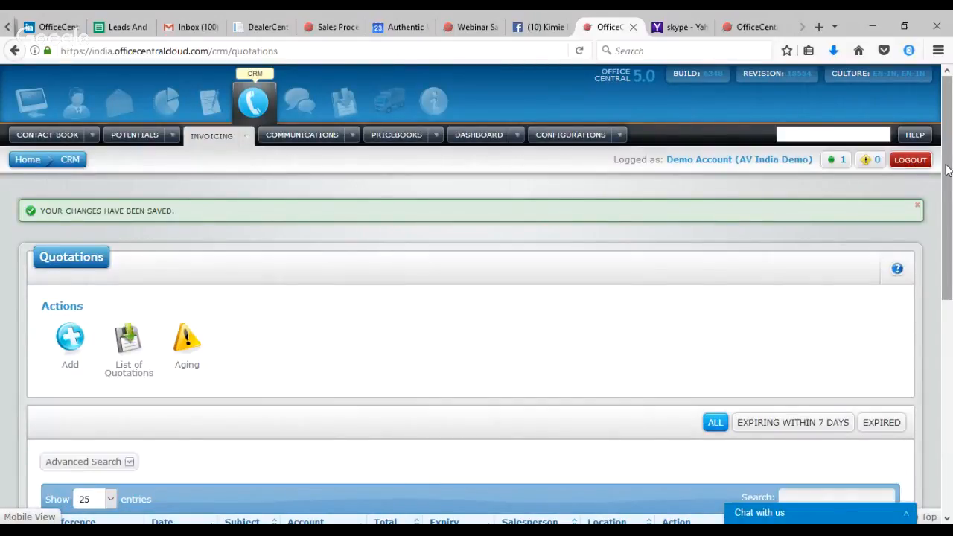
pyautogui.moveTo(947, 170); pyautogui.dragTo(950, 259)
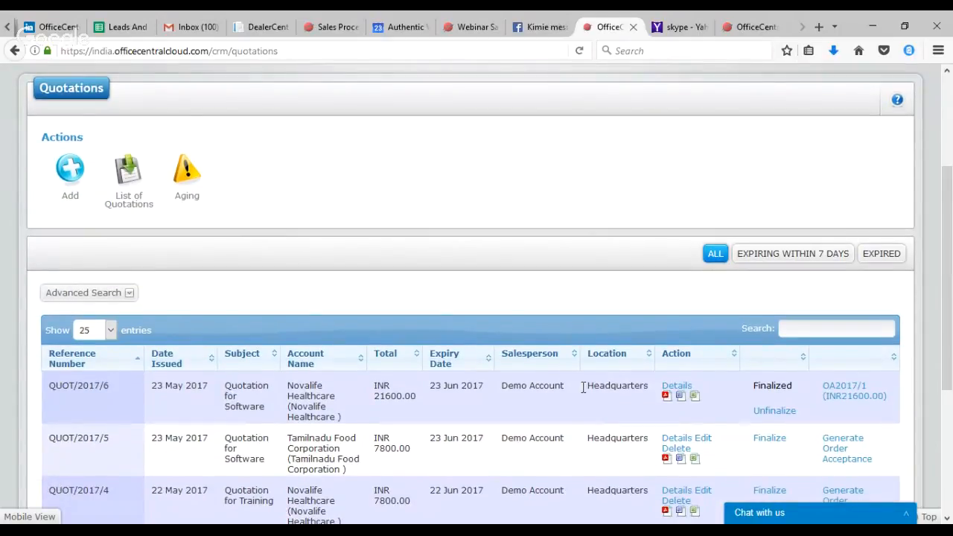
pyautogui.click(666, 399)
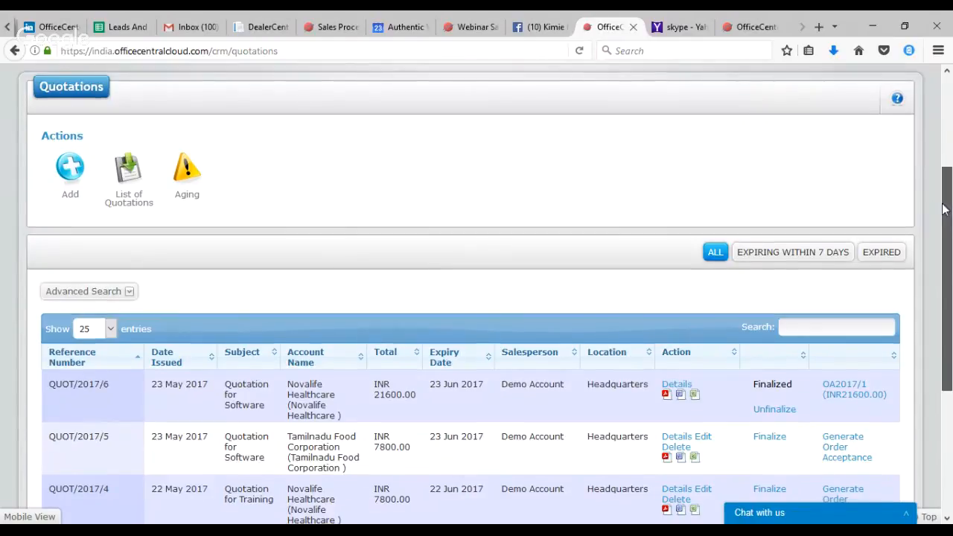
# Open the CRM quotations performance dashboard and examine the May 2017 bar in the issued quotation quantity chart.
pyautogui.moveTo(944, 206); pyautogui.dragTo(946, 88)
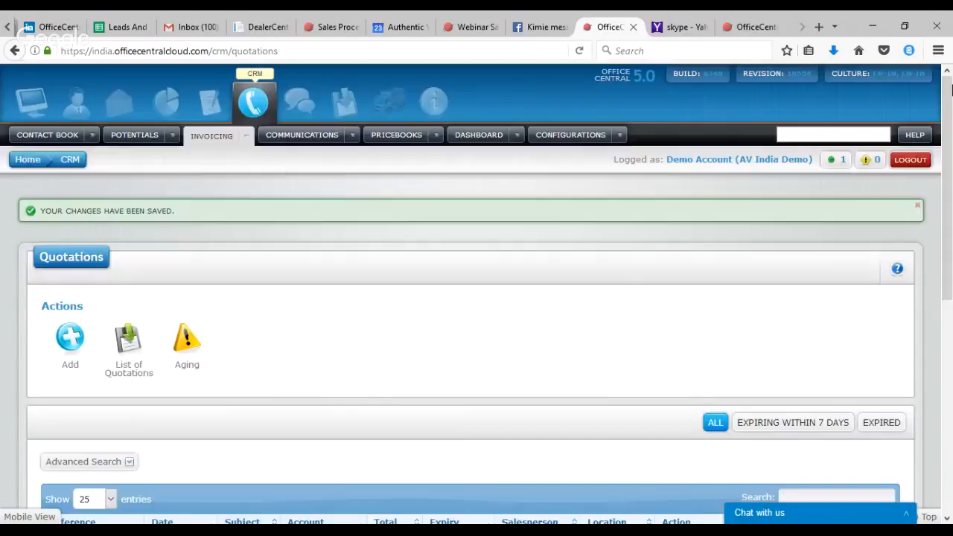
pyautogui.click(248, 137)
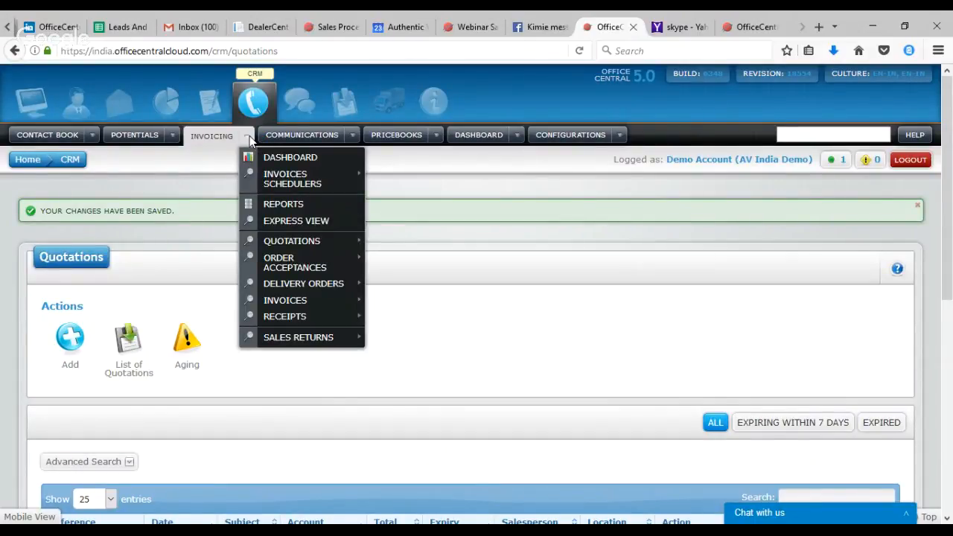
pyautogui.click(518, 138)
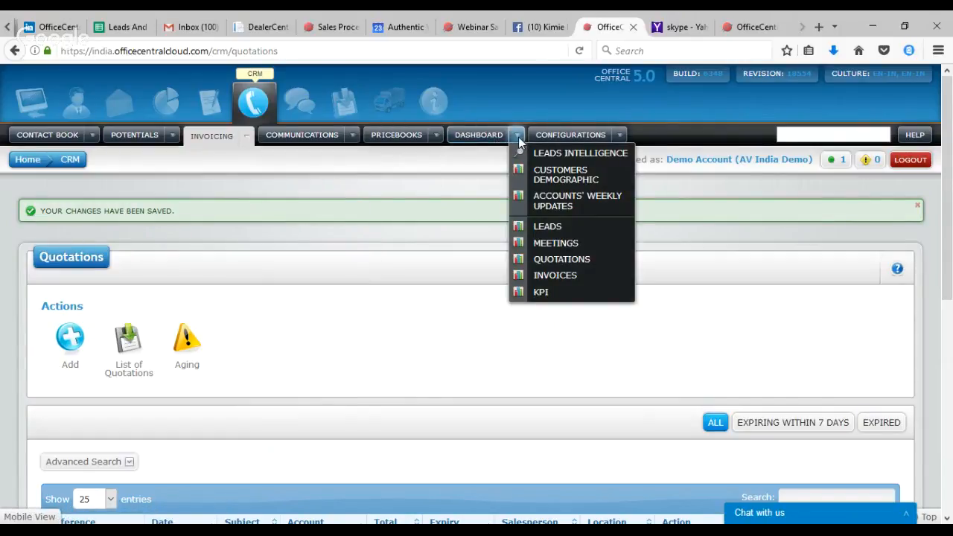
pyautogui.click(551, 263)
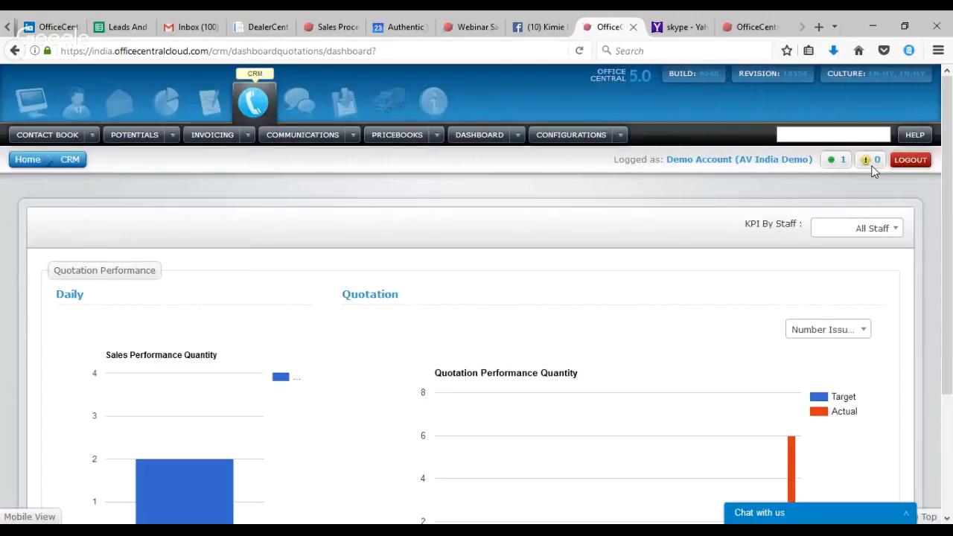
pyautogui.moveTo(949, 159); pyautogui.dragTo(952, 248)
pyautogui.moveTo(792, 363)
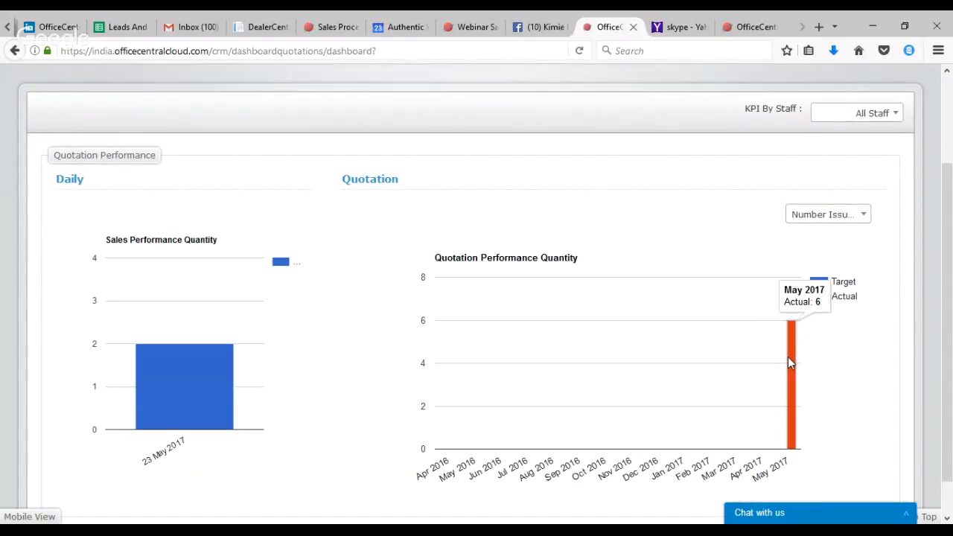
# Switch the quotation performance chart to the amount issued and examine its May 2017 bar.
pyautogui.click(835, 214)
pyautogui.click(824, 272)
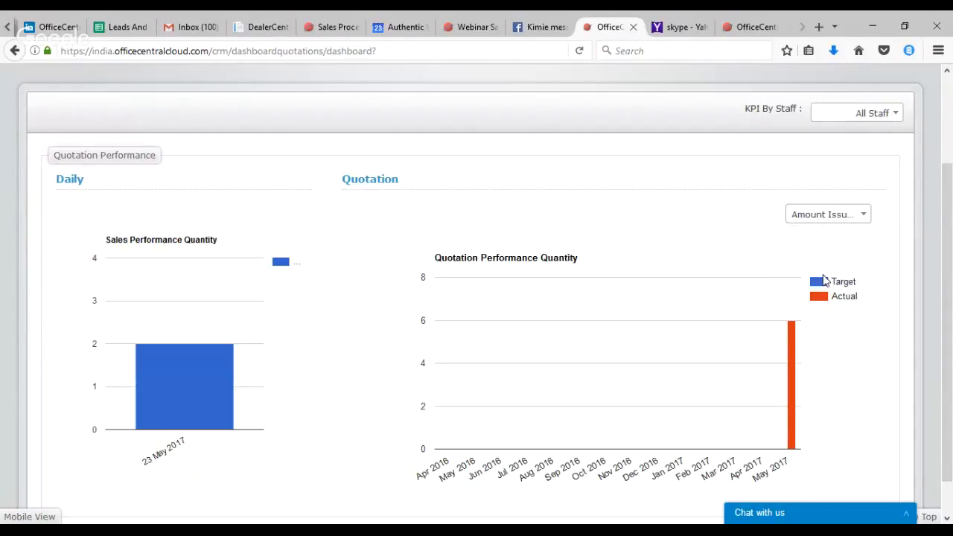
pyautogui.moveTo(784, 310)
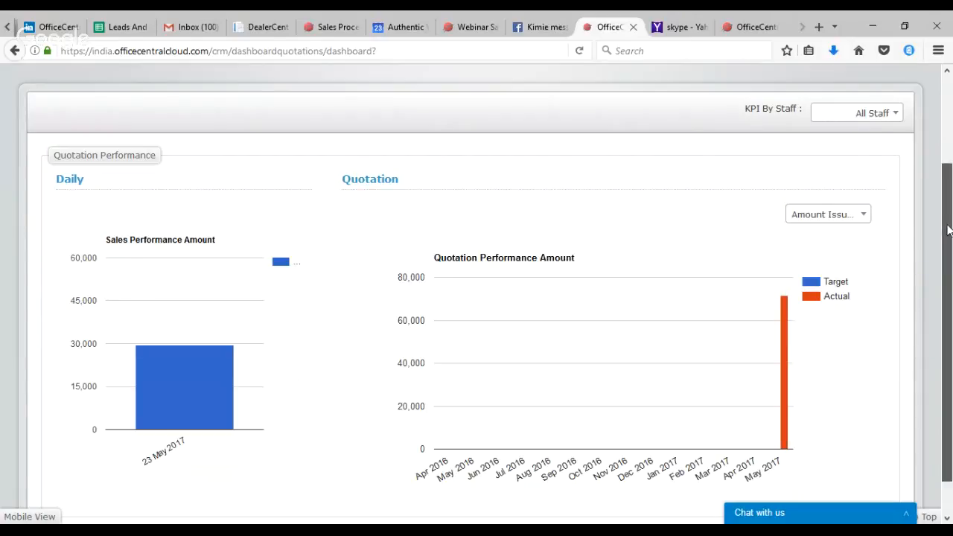
# Open the CRM invoices performance dashboard and examine the daily and monthly invoice quantity charts.
pyautogui.moveTo(948, 231); pyautogui.dragTo(949, 204)
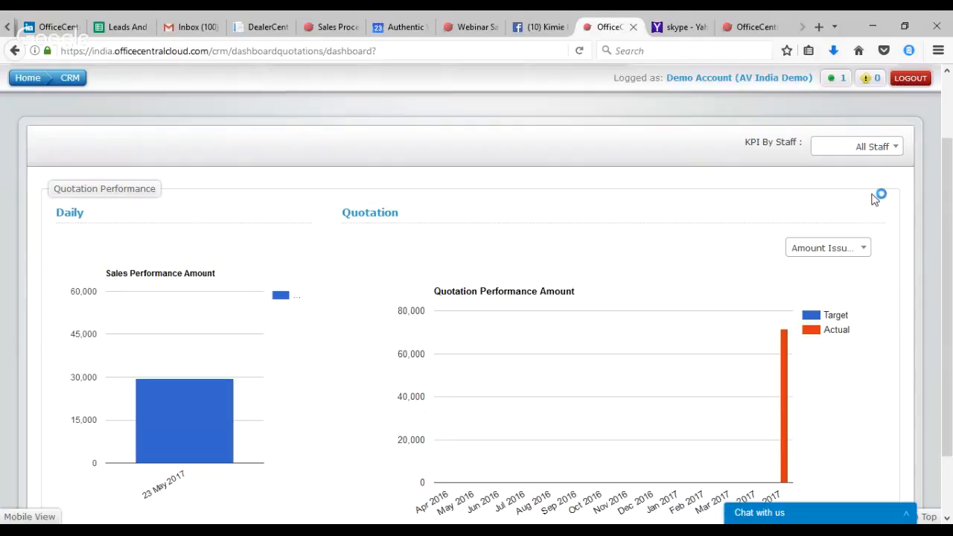
pyautogui.moveTo(947, 179); pyautogui.dragTo(948, 128)
pyautogui.click(517, 134)
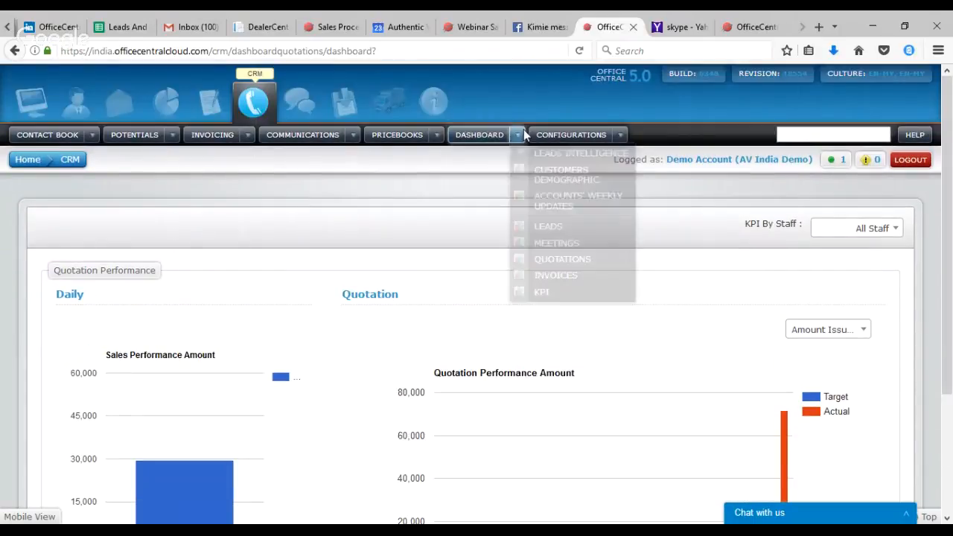
pyautogui.click(544, 279)
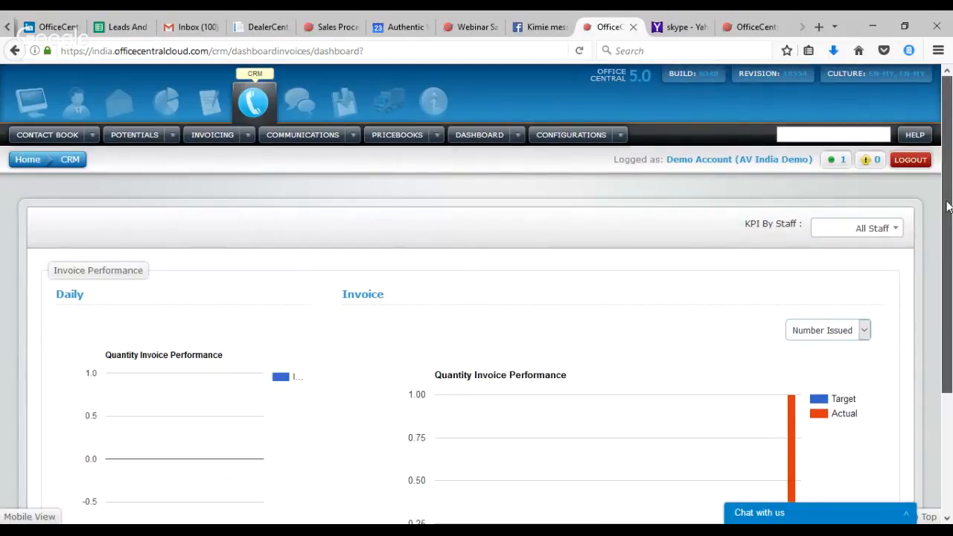
pyautogui.moveTo(949, 206); pyautogui.dragTo(949, 299)
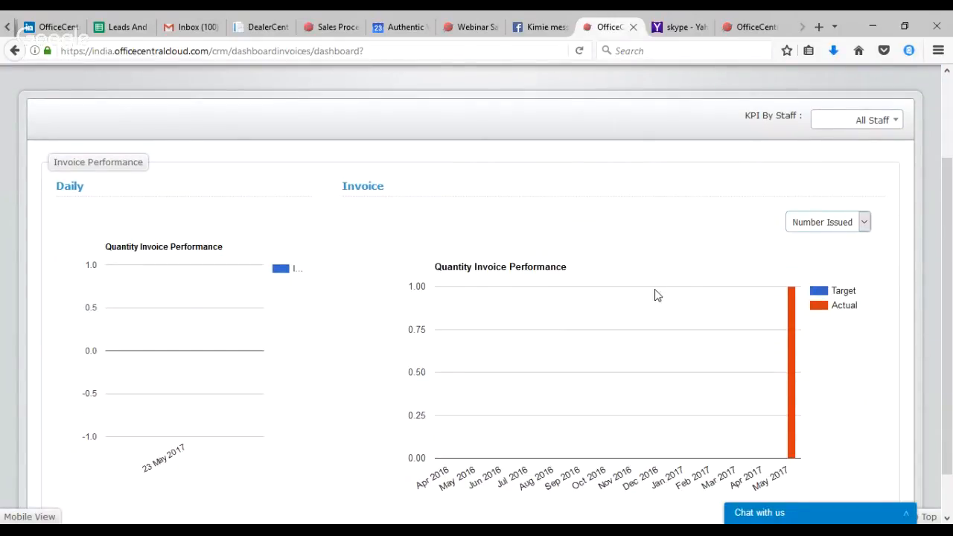
# Switch the invoice performance chart to Amount Issued and examine its May 2017 bar.
pyautogui.click(822, 225)
pyautogui.click(822, 257)
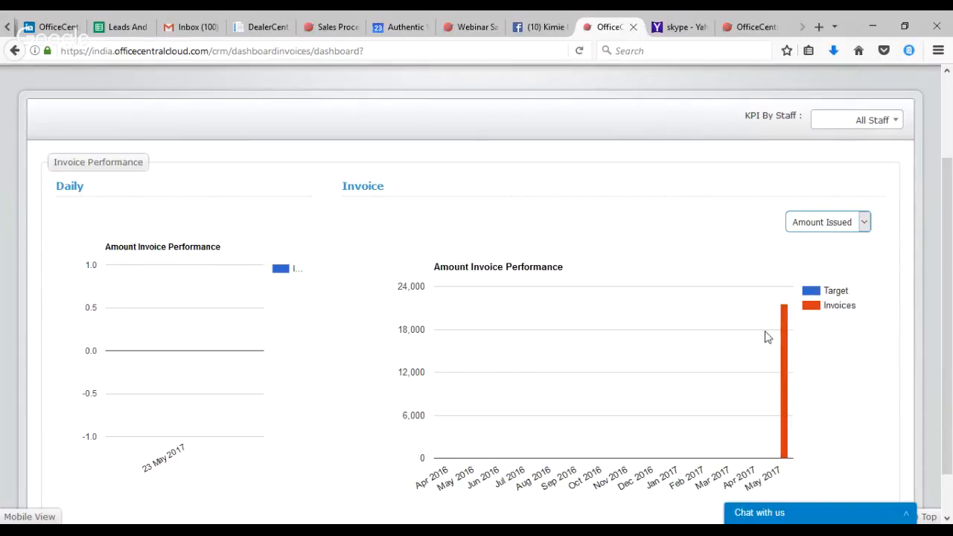
pyautogui.moveTo(786, 331)
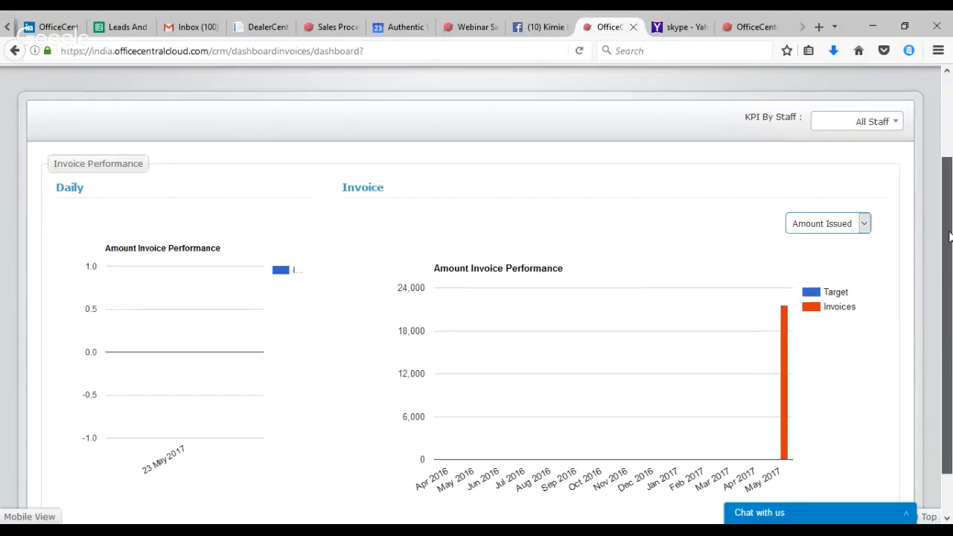
# Open the full list of accounts in the contact book and find the Novalife Healthcare customer.
pyautogui.moveTo(951, 242); pyautogui.dragTo(951, 203)
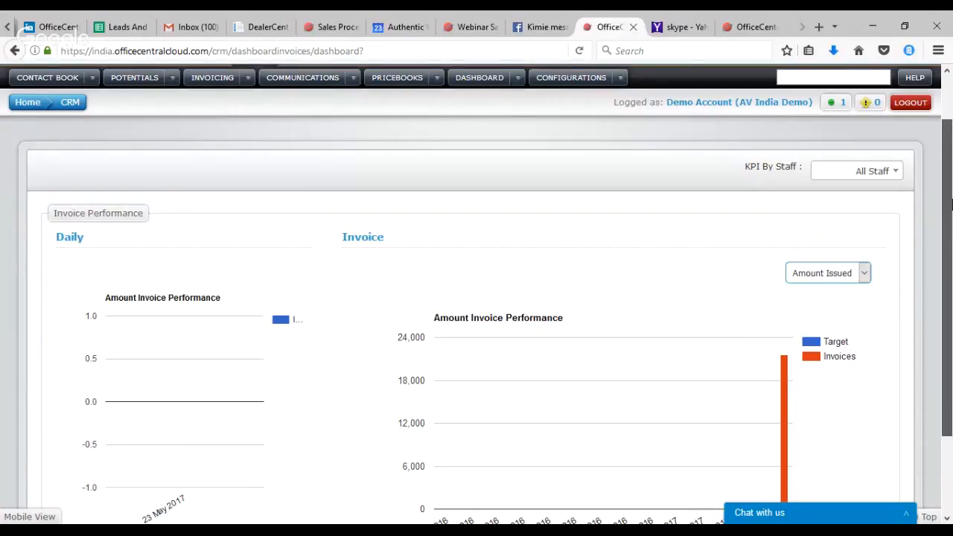
pyautogui.moveTo(950, 203); pyautogui.dragTo(950, 183)
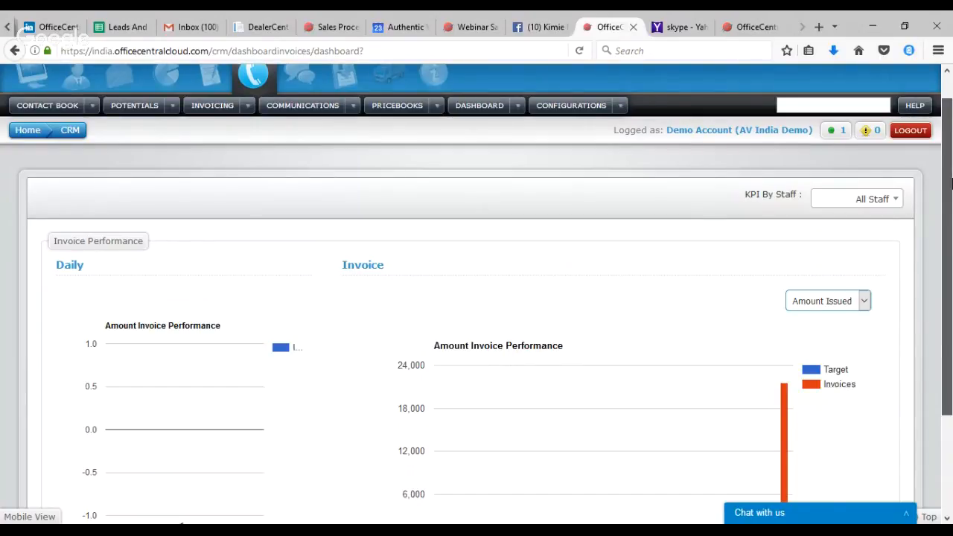
pyautogui.scroll(1, 476, 164)
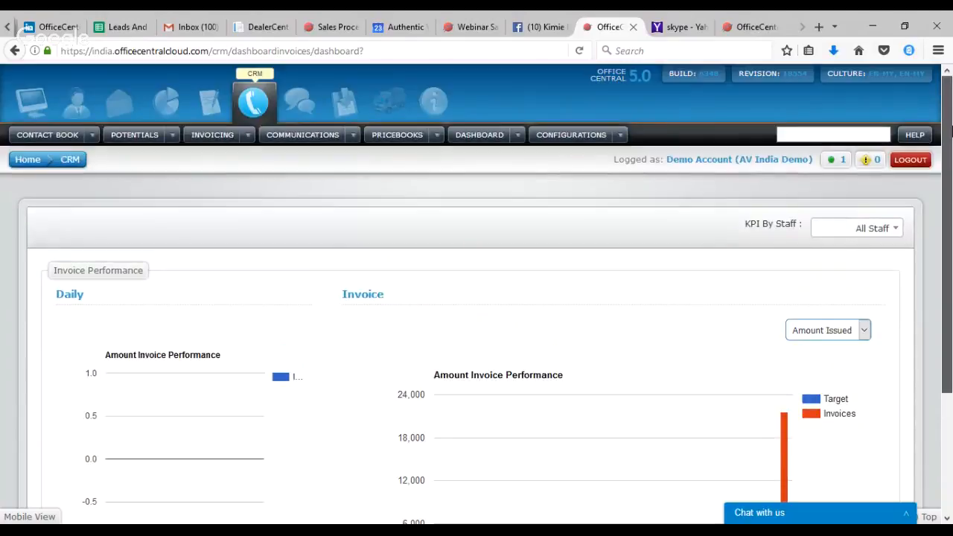
pyautogui.click(92, 138)
pyautogui.moveTo(138, 171)
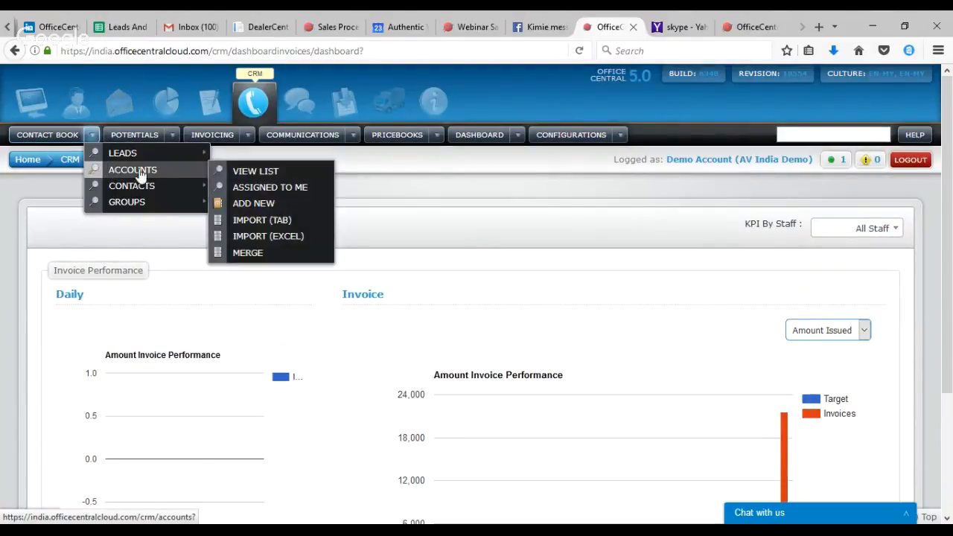
pyautogui.click(253, 173)
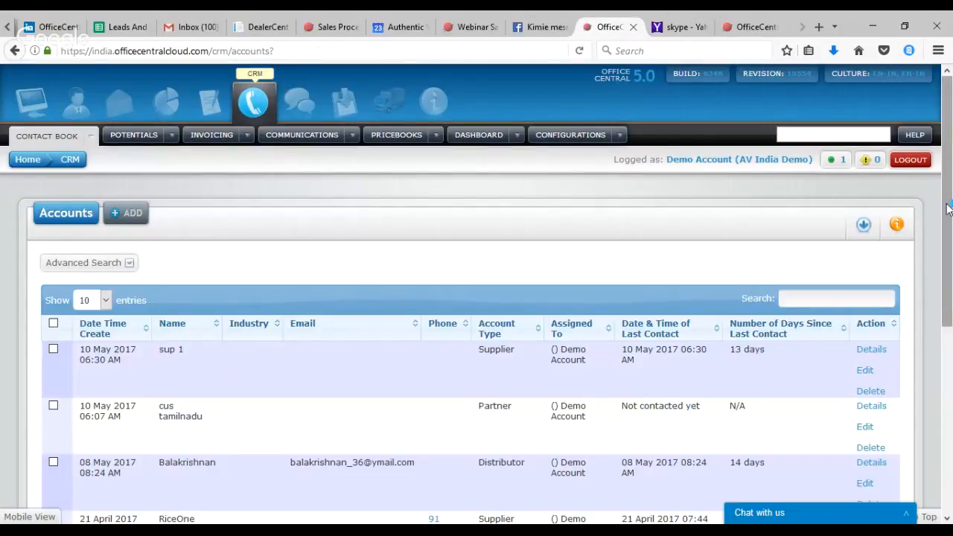
pyautogui.moveTo(949, 202); pyautogui.dragTo(952, 398)
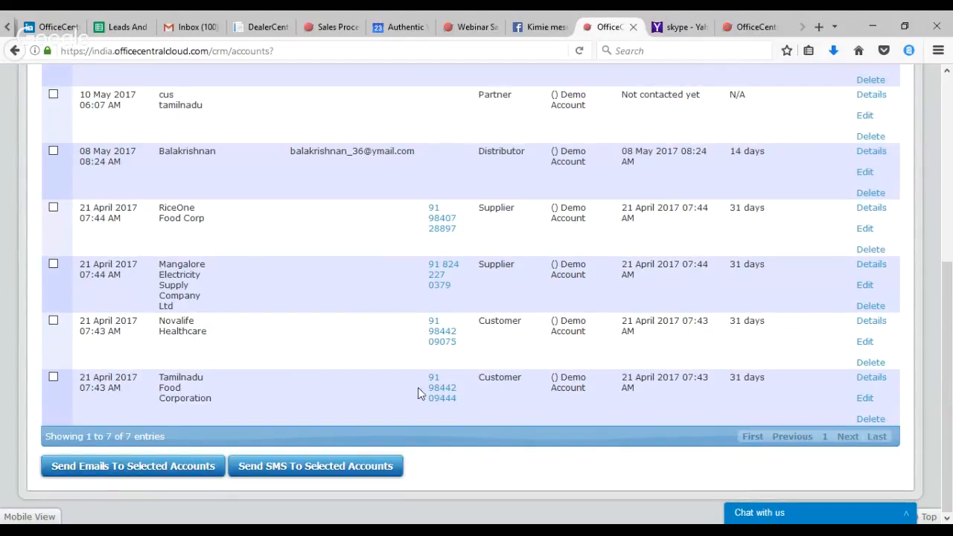
# Open the details of the Novalife Healthcare account and dismiss the data table warnings.
pyautogui.click(881, 325)
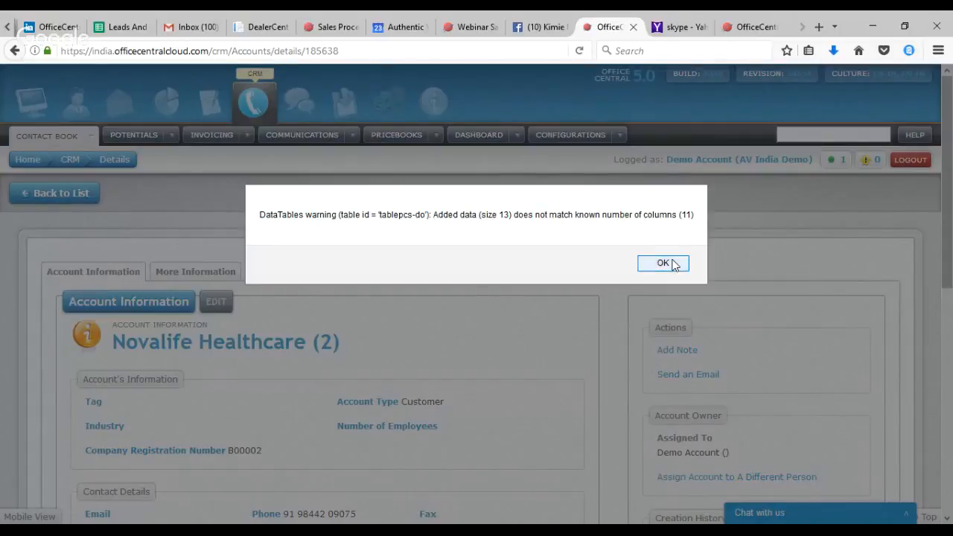
pyautogui.click(674, 265)
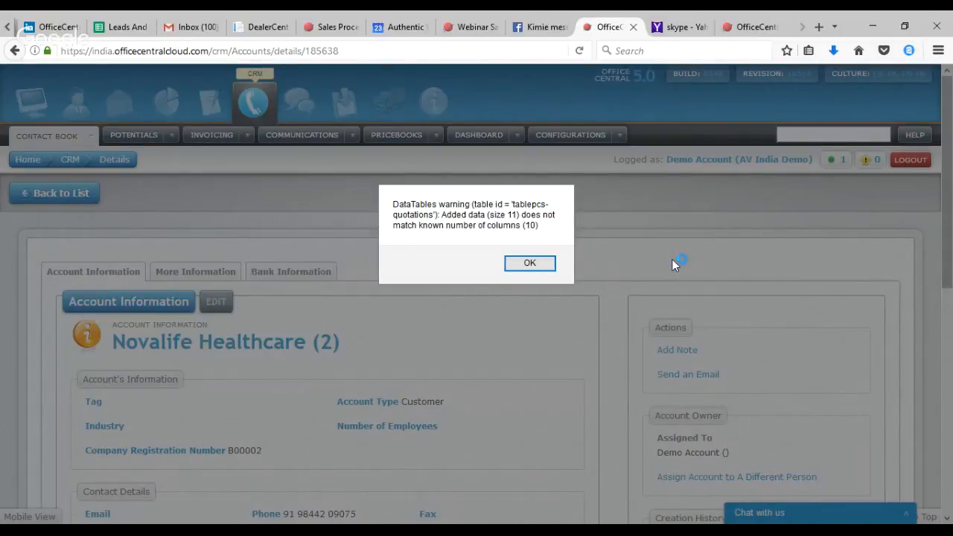
pyautogui.click(545, 265)
pyautogui.click(545, 263)
pyautogui.click(545, 263)
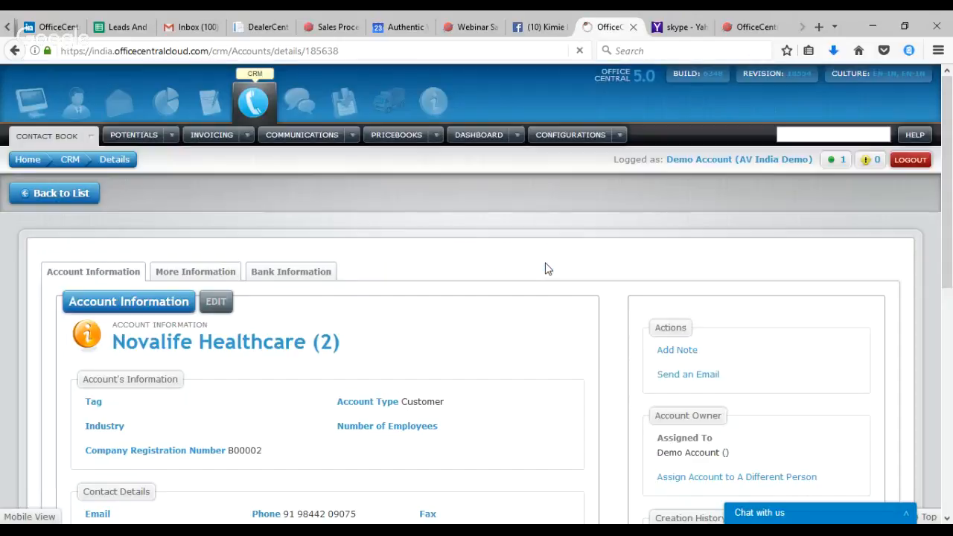
# Show the invoicing records of the Novalife Healthcare account and examine its quotations, order acceptances and delivery orders sections.
pyautogui.moveTo(947, 136); pyautogui.dragTo(949, 362)
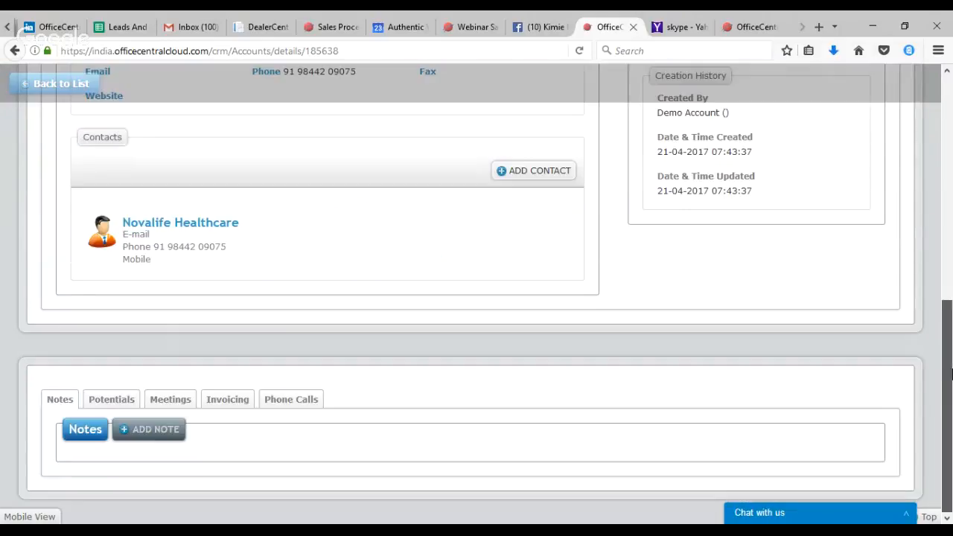
pyautogui.click(238, 402)
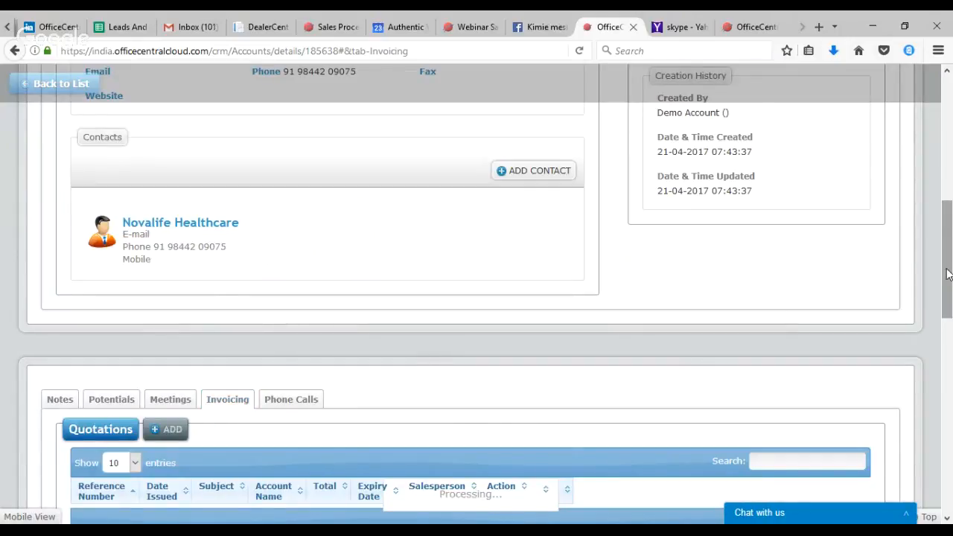
pyautogui.moveTo(948, 269); pyautogui.dragTo(949, 341)
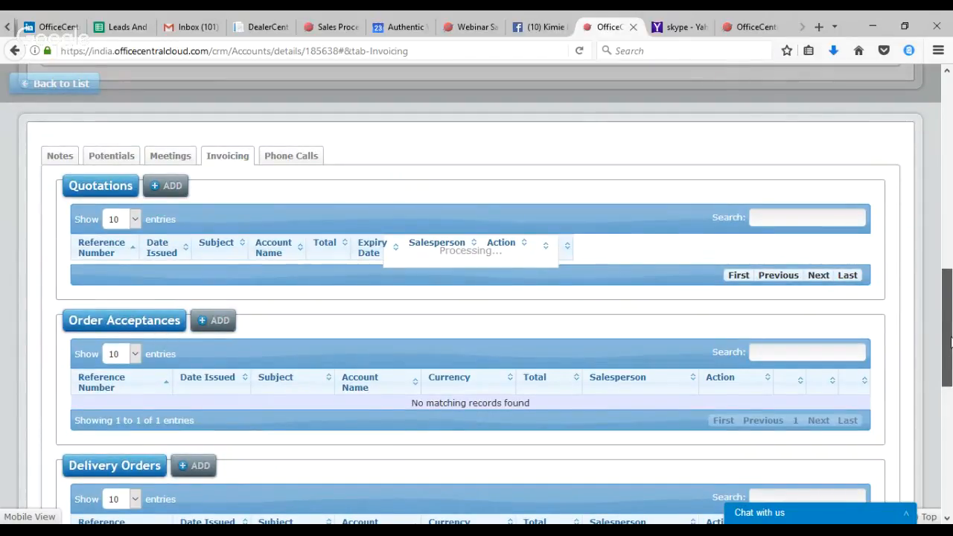
pyautogui.moveTo(950, 341); pyautogui.dragTo(950, 322)
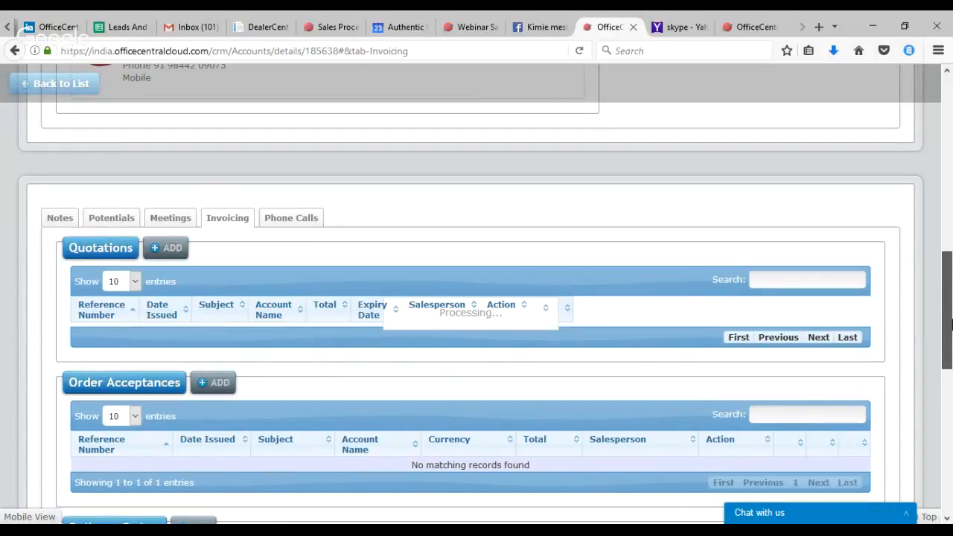
pyautogui.moveTo(951, 323); pyautogui.dragTo(950, 305)
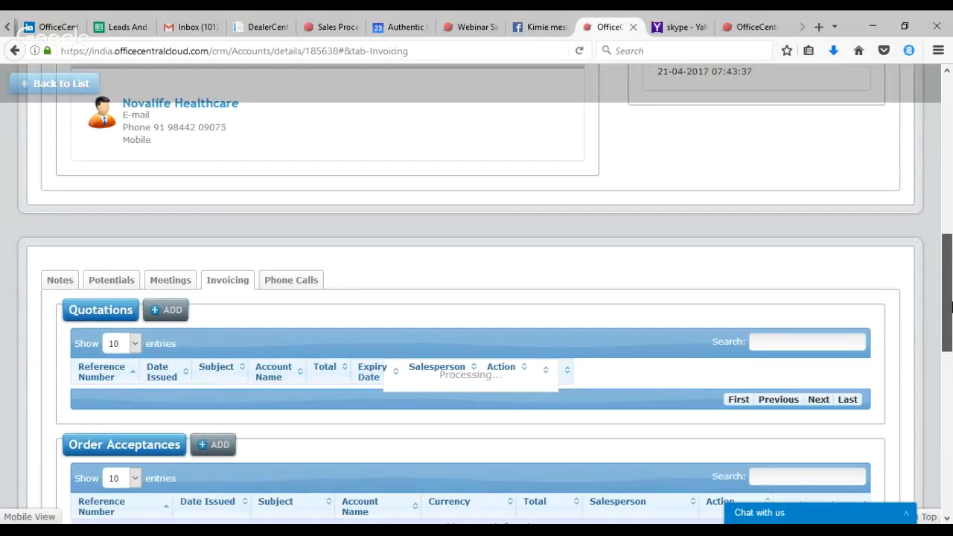
pyautogui.moveTo(950, 305); pyautogui.dragTo(951, 294)
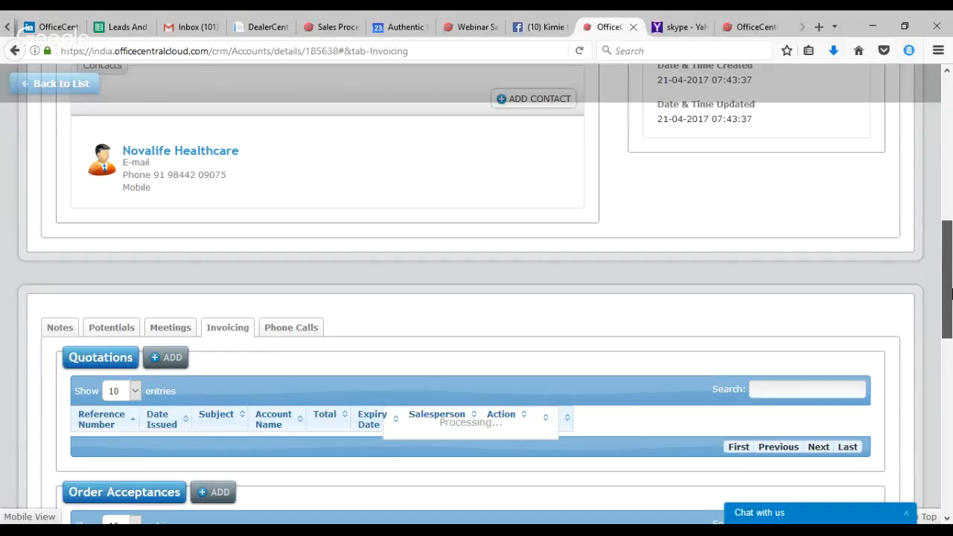
pyautogui.moveTo(950, 294); pyautogui.dragTo(950, 115)
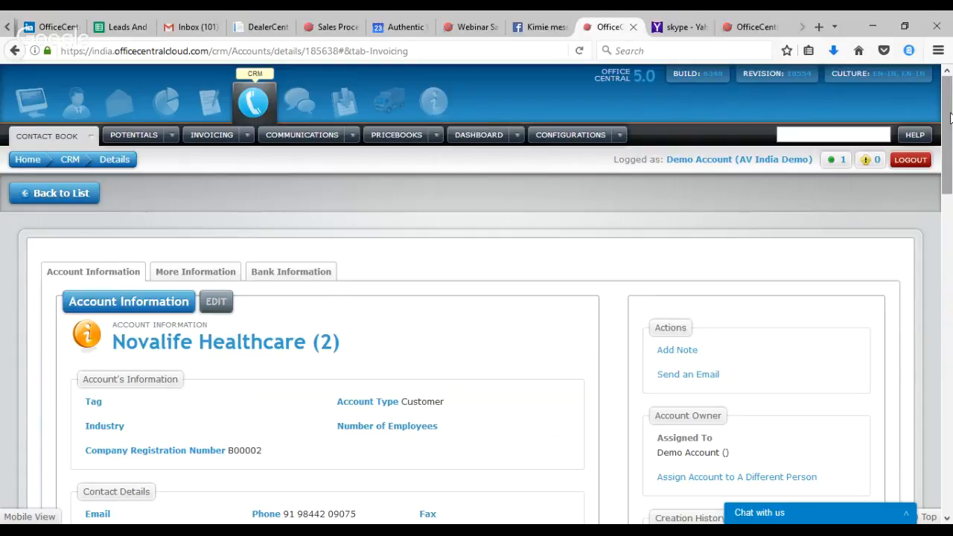
pyautogui.click(519, 135)
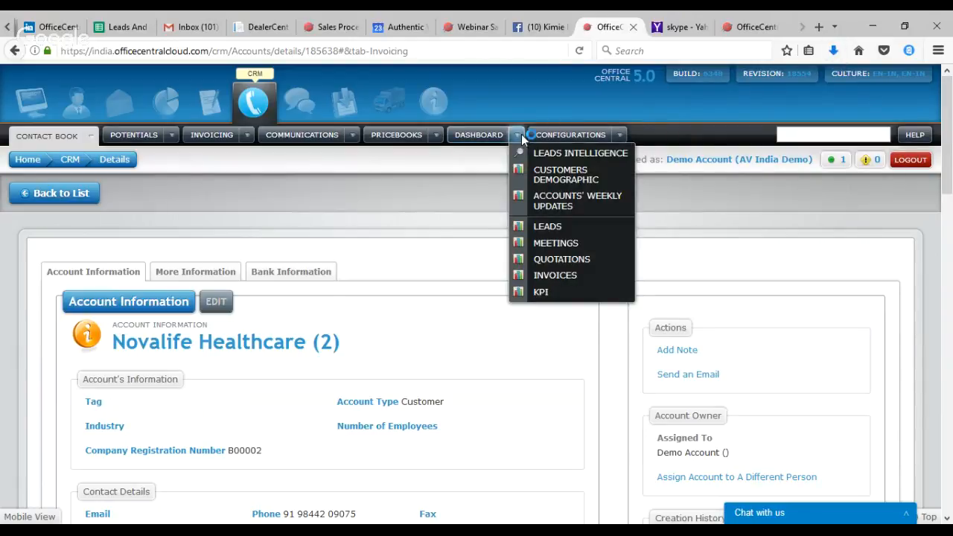
pyautogui.click(435, 139)
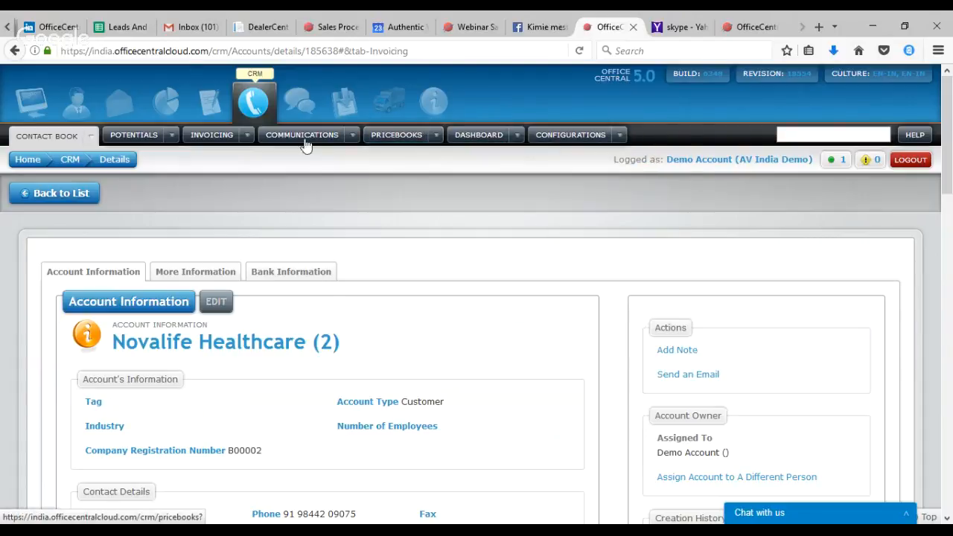
pyautogui.click(90, 137)
pyautogui.moveTo(106, 181)
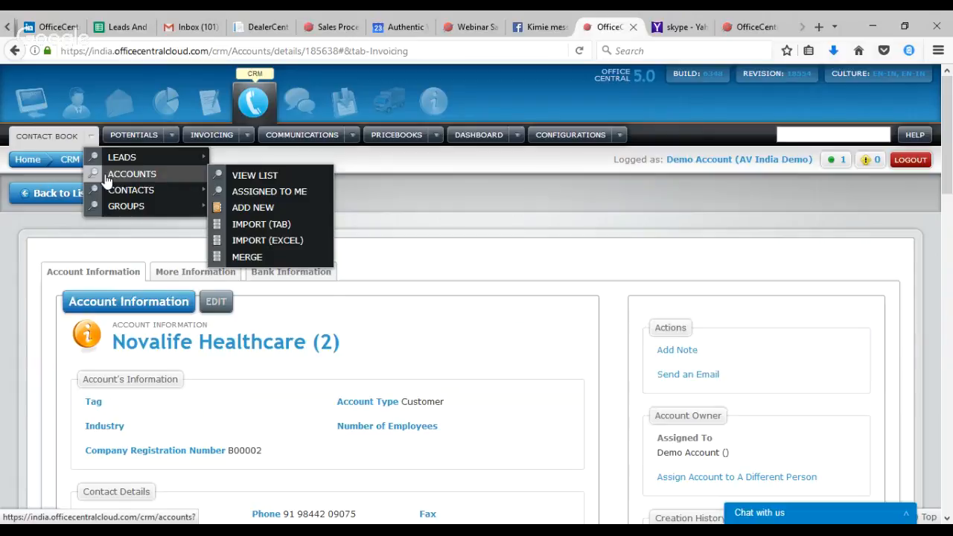
pyautogui.click(246, 136)
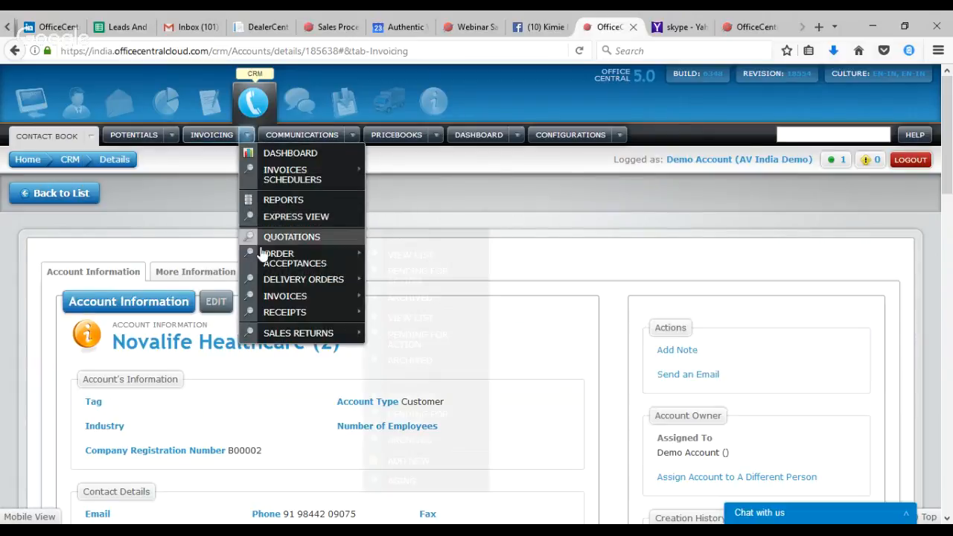
pyautogui.moveTo(267, 244)
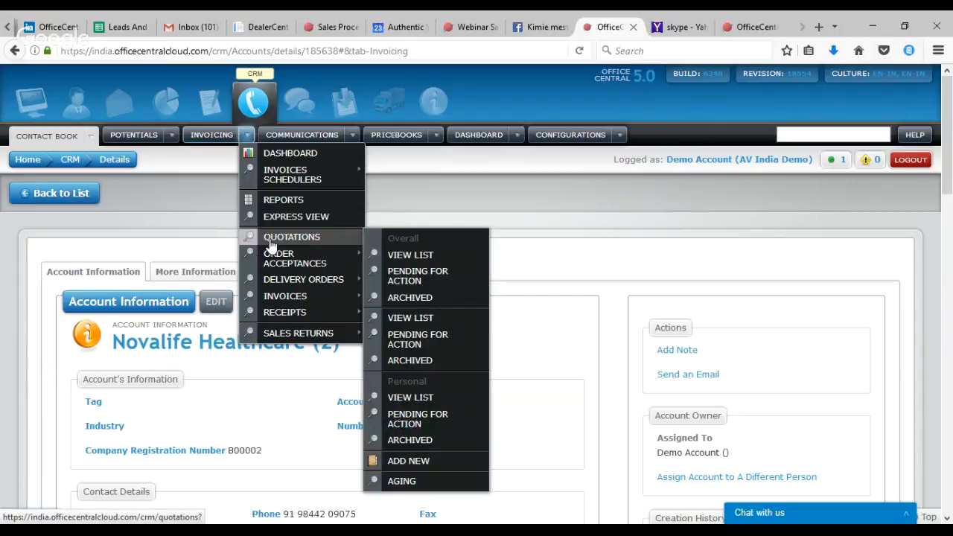